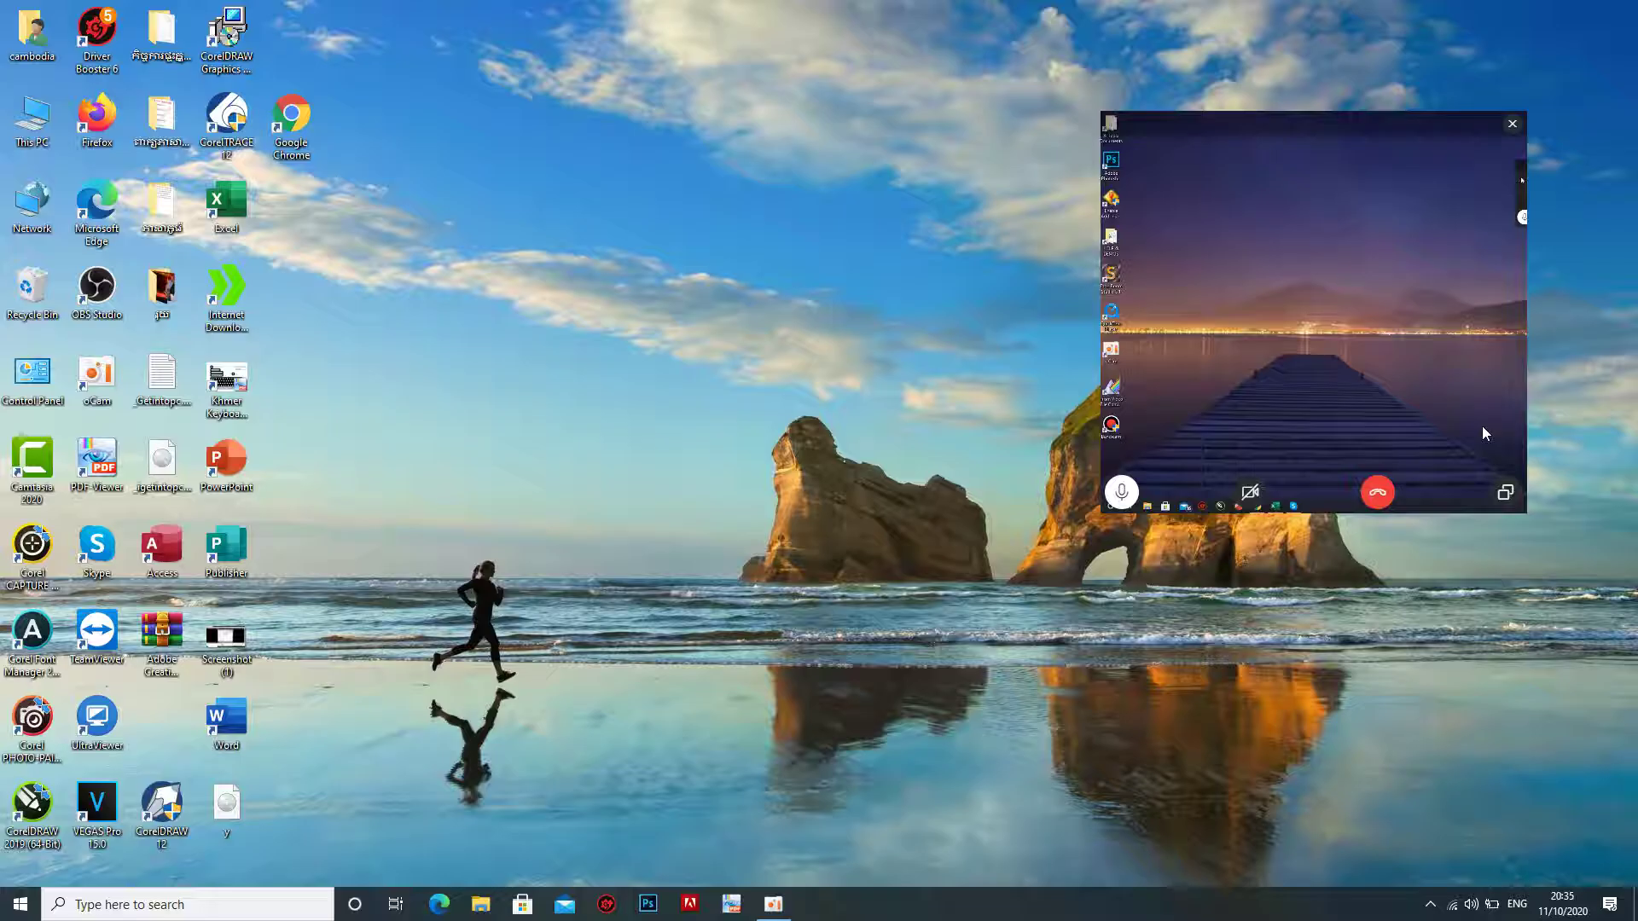
Bring the Skype call back to its full window without starting a screen share
left_click(1507, 494)
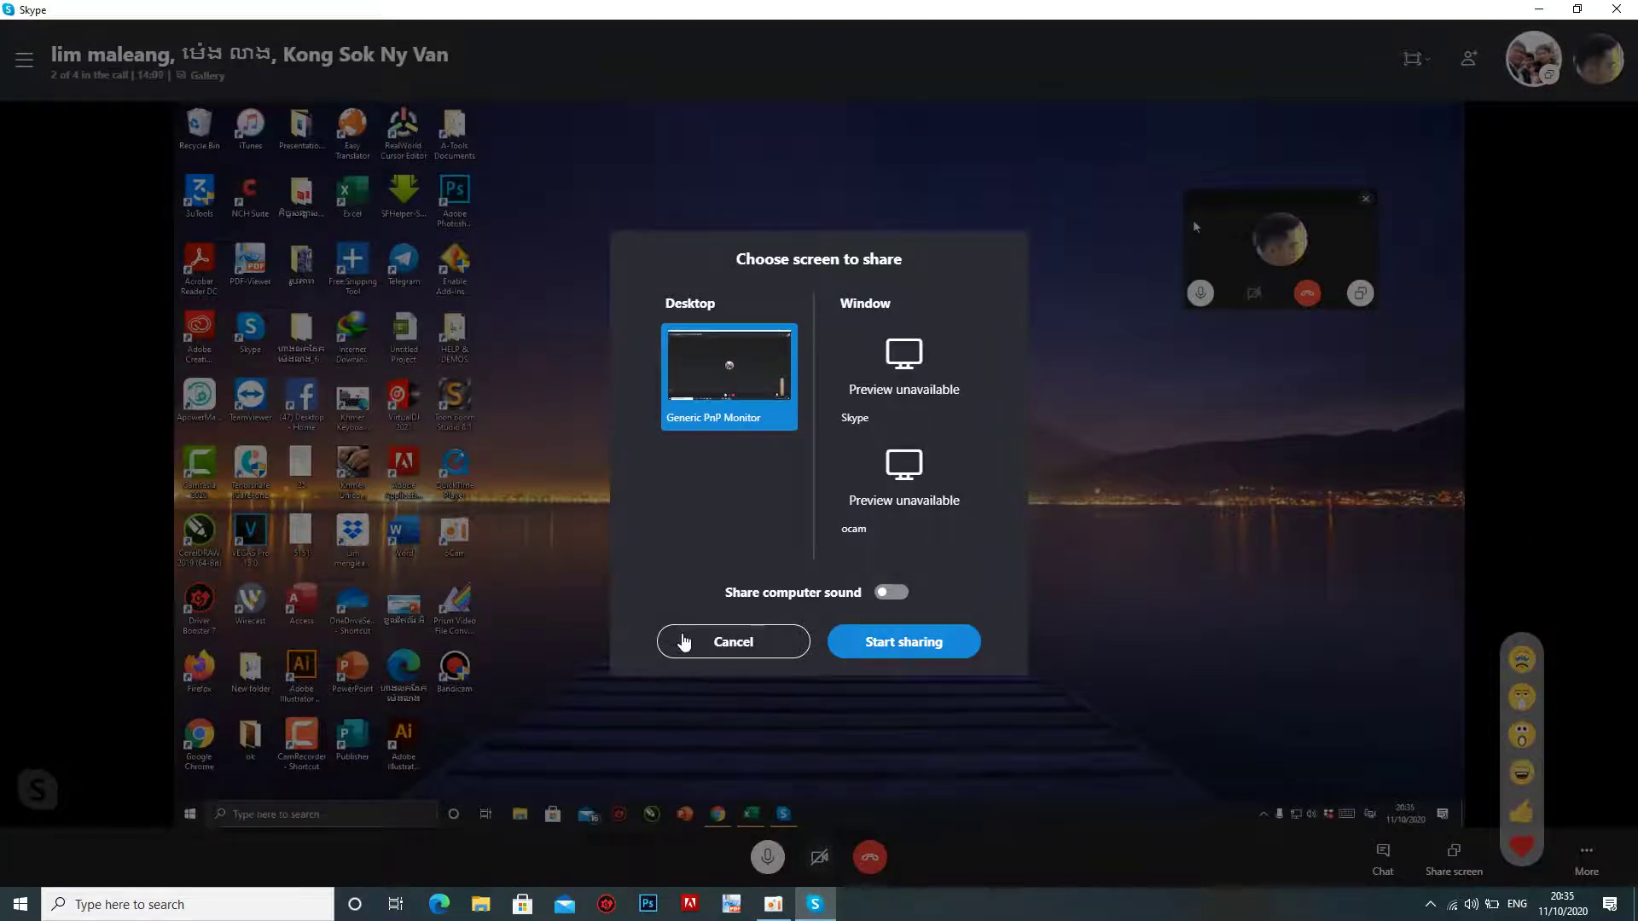
left_click(684, 641)
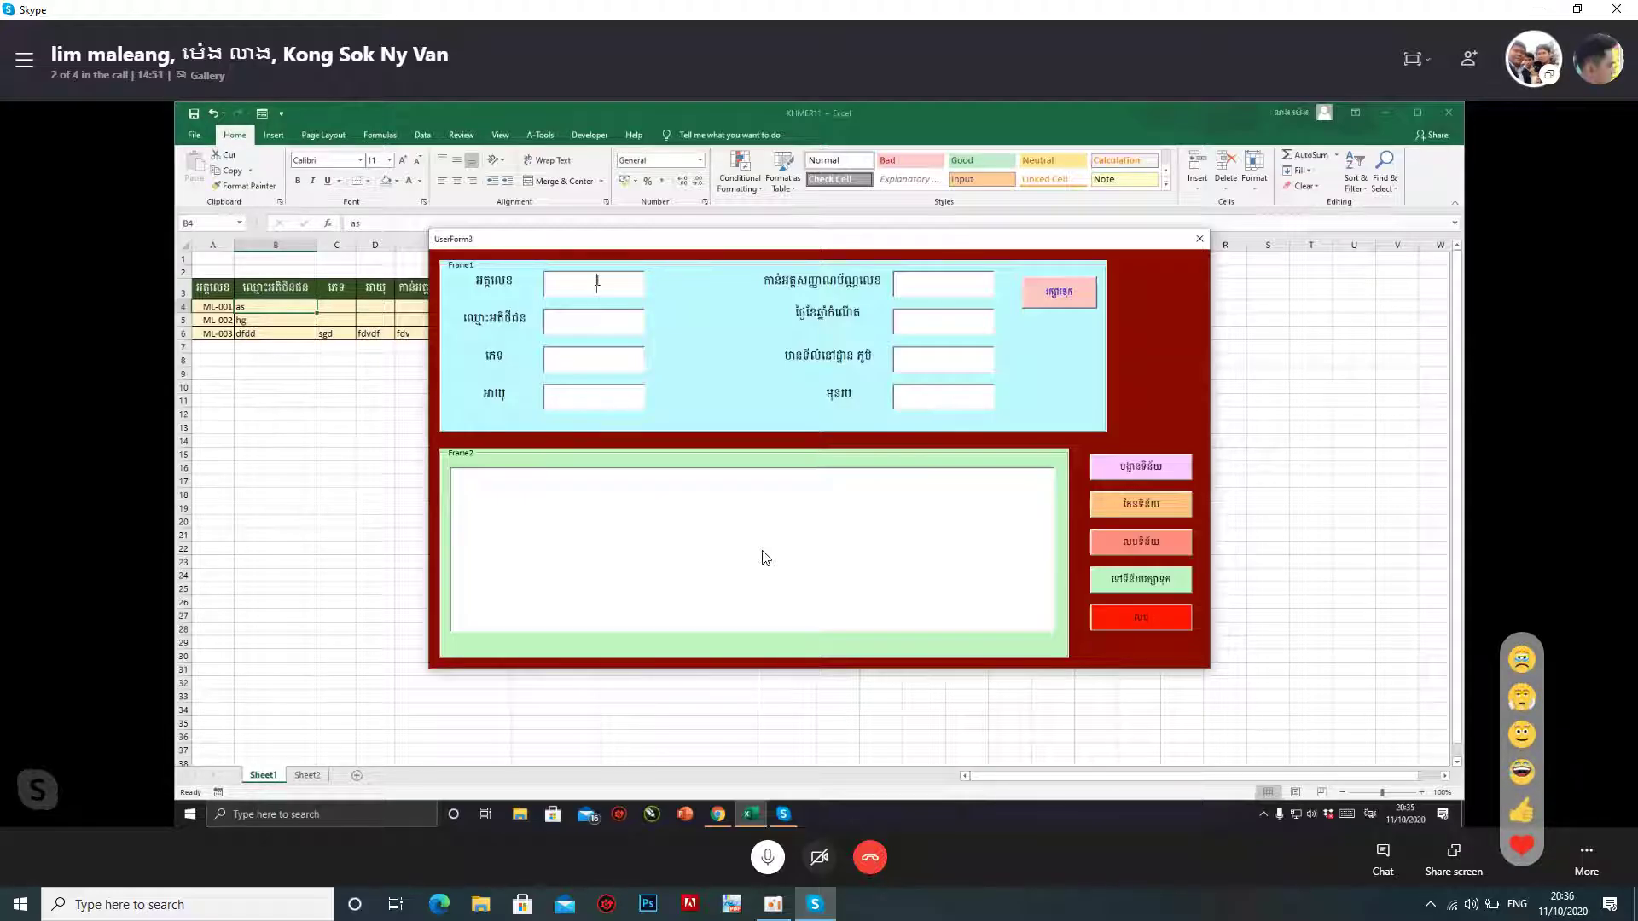
Enter 4 as the ID and fill the customer name, gender and age fields of the user form with sample text
type("4")
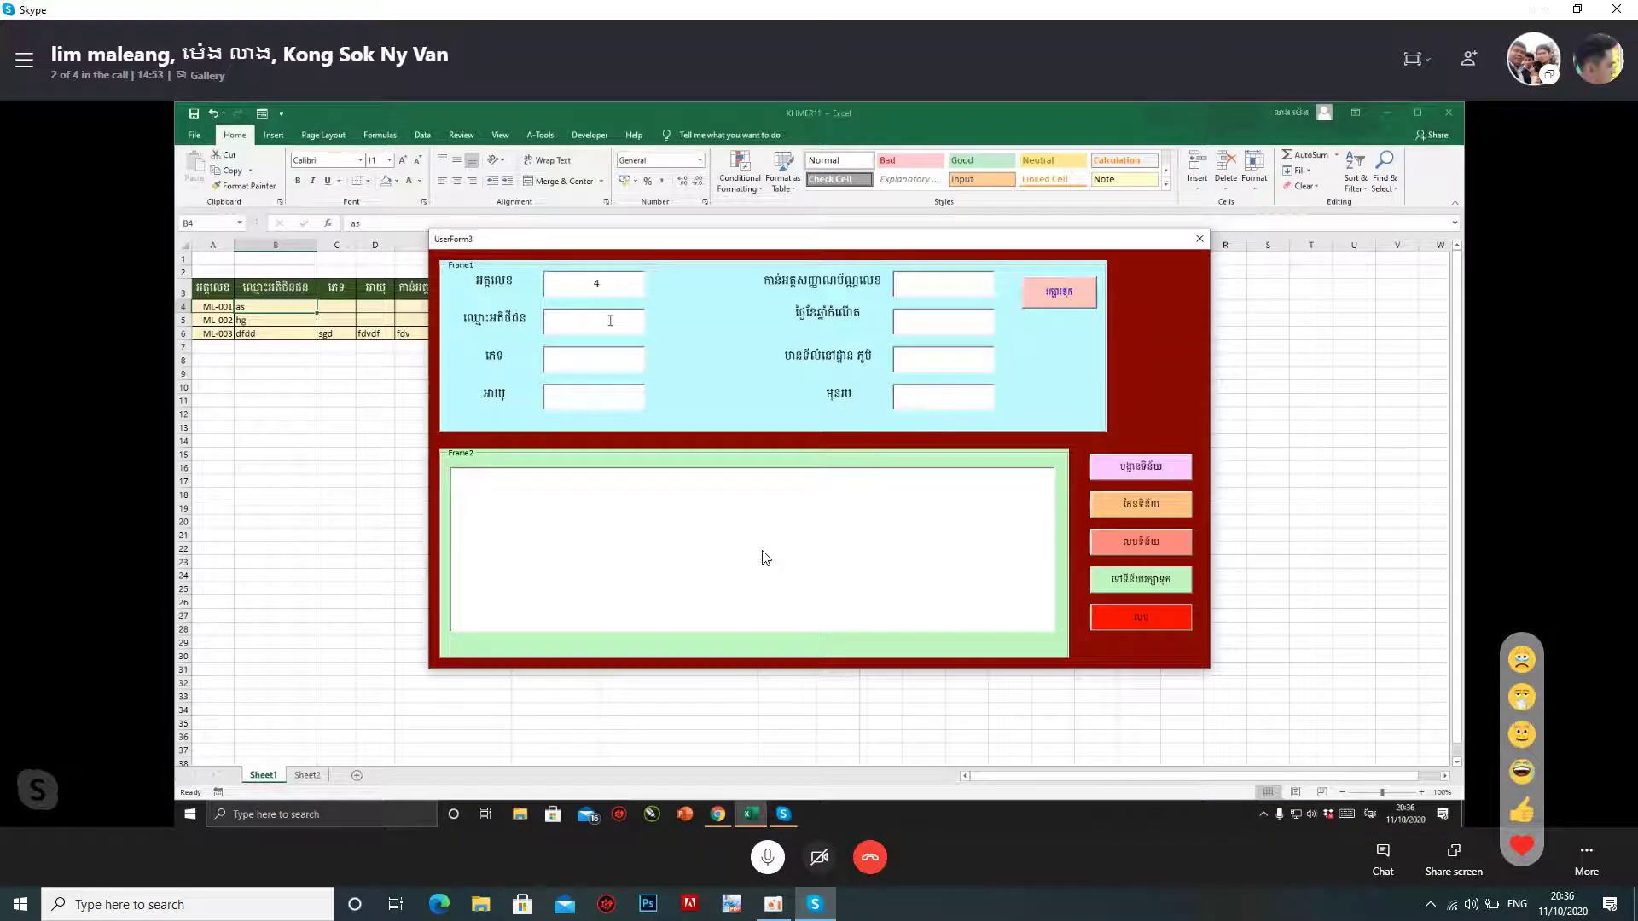
type("ថងយញក")
left_click(620, 352)
type("គុញក")
left_click(622, 388)
type("យថ")
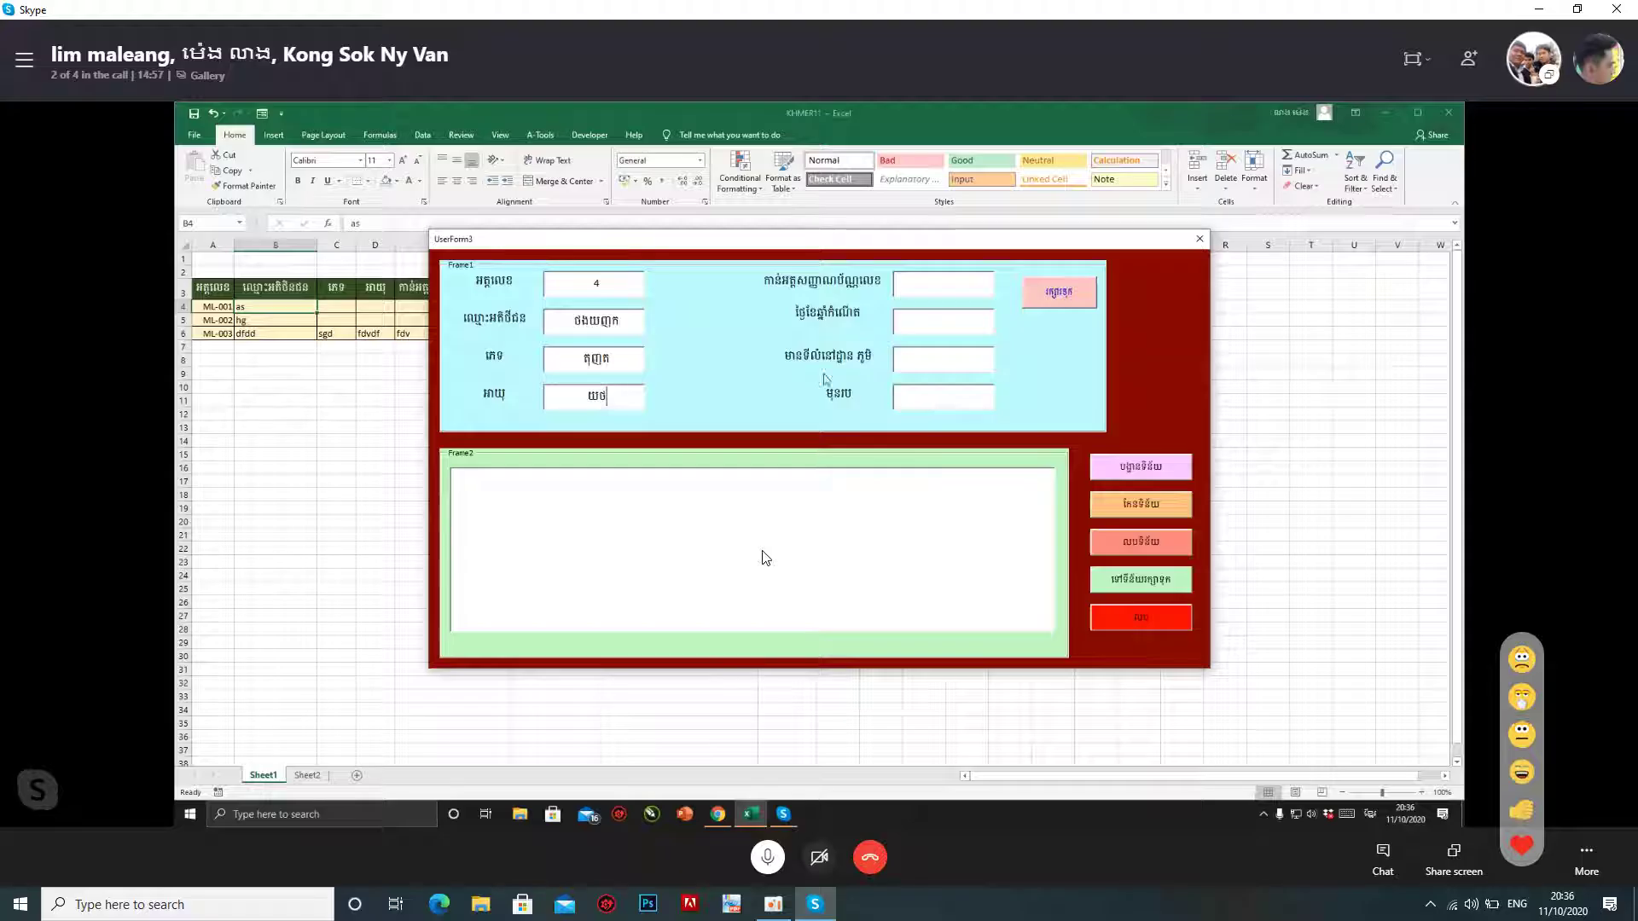
Fill in the identity card number, date of birth, residence and last remaining field with sample text, and save the record
left_click(943, 284)
type("គថក")
left_click(963, 316)
type("គជ")
left_click(957, 357)
type("ដថក")
left_click(954, 392)
type("គថ")
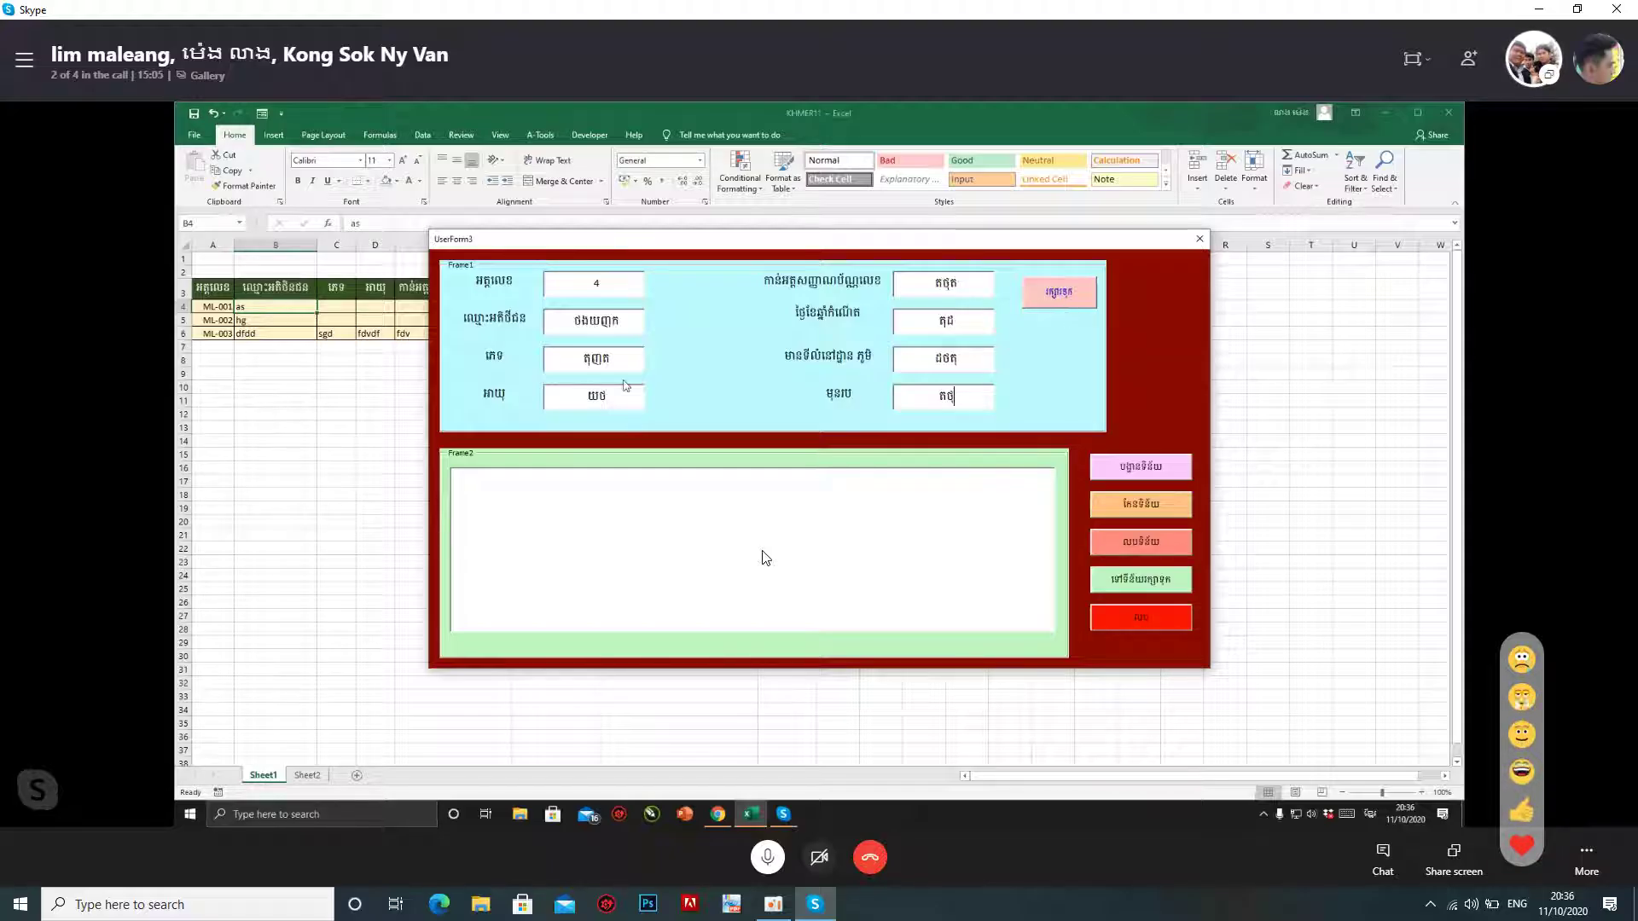
left_click(1066, 299)
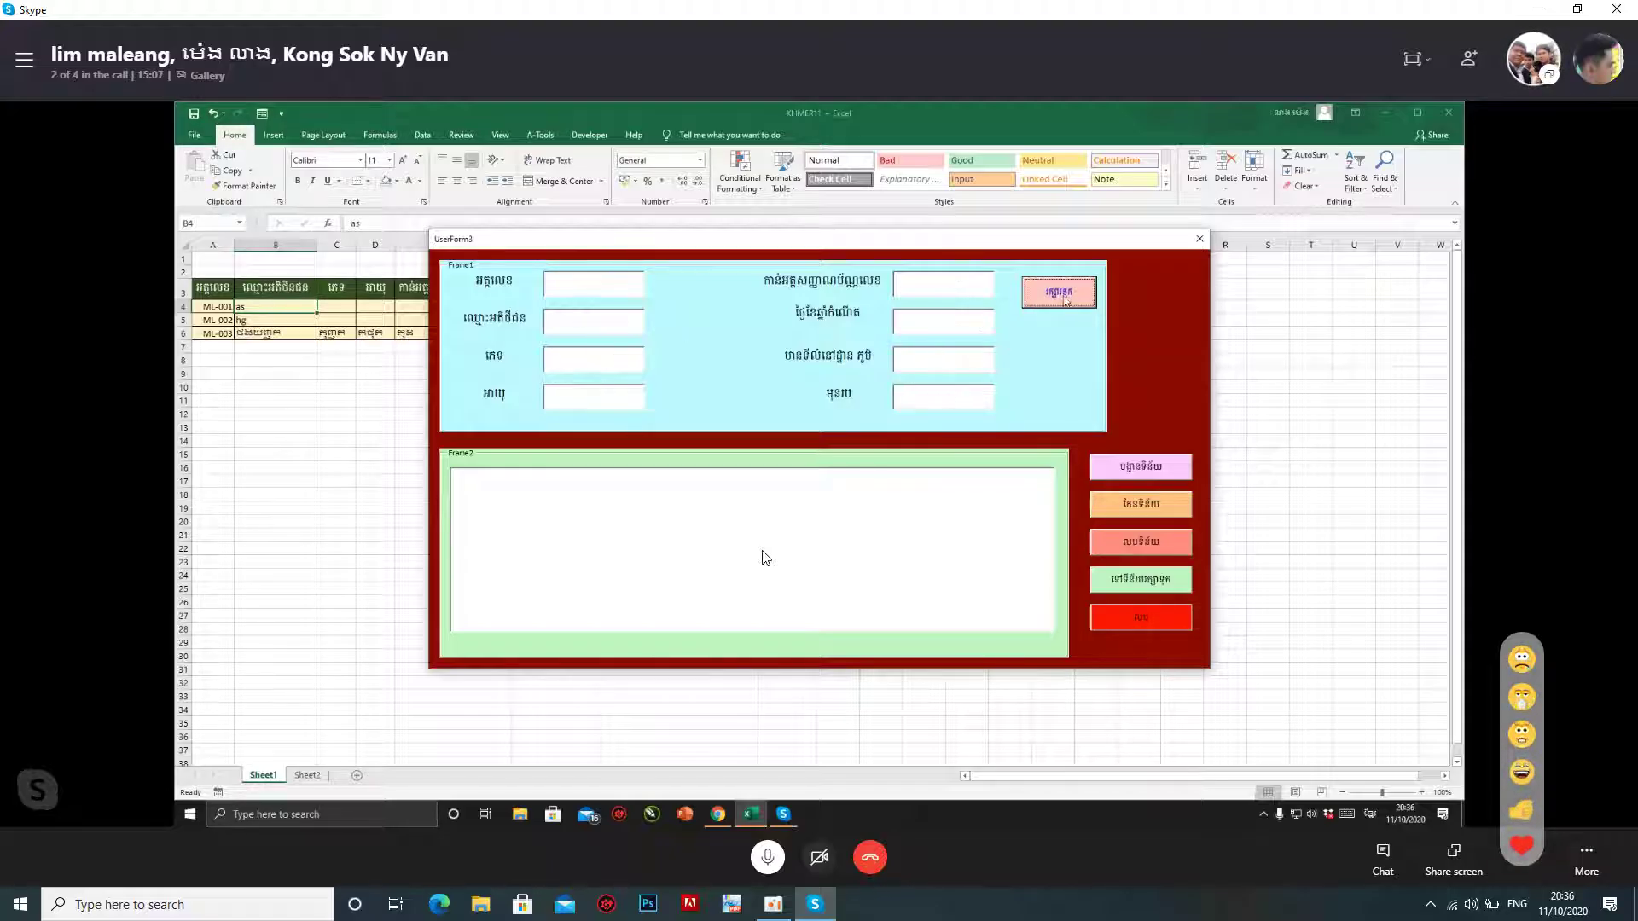
Close the entry form, reopen it from the worksheet and display the saved records in its list
left_click(1199, 239)
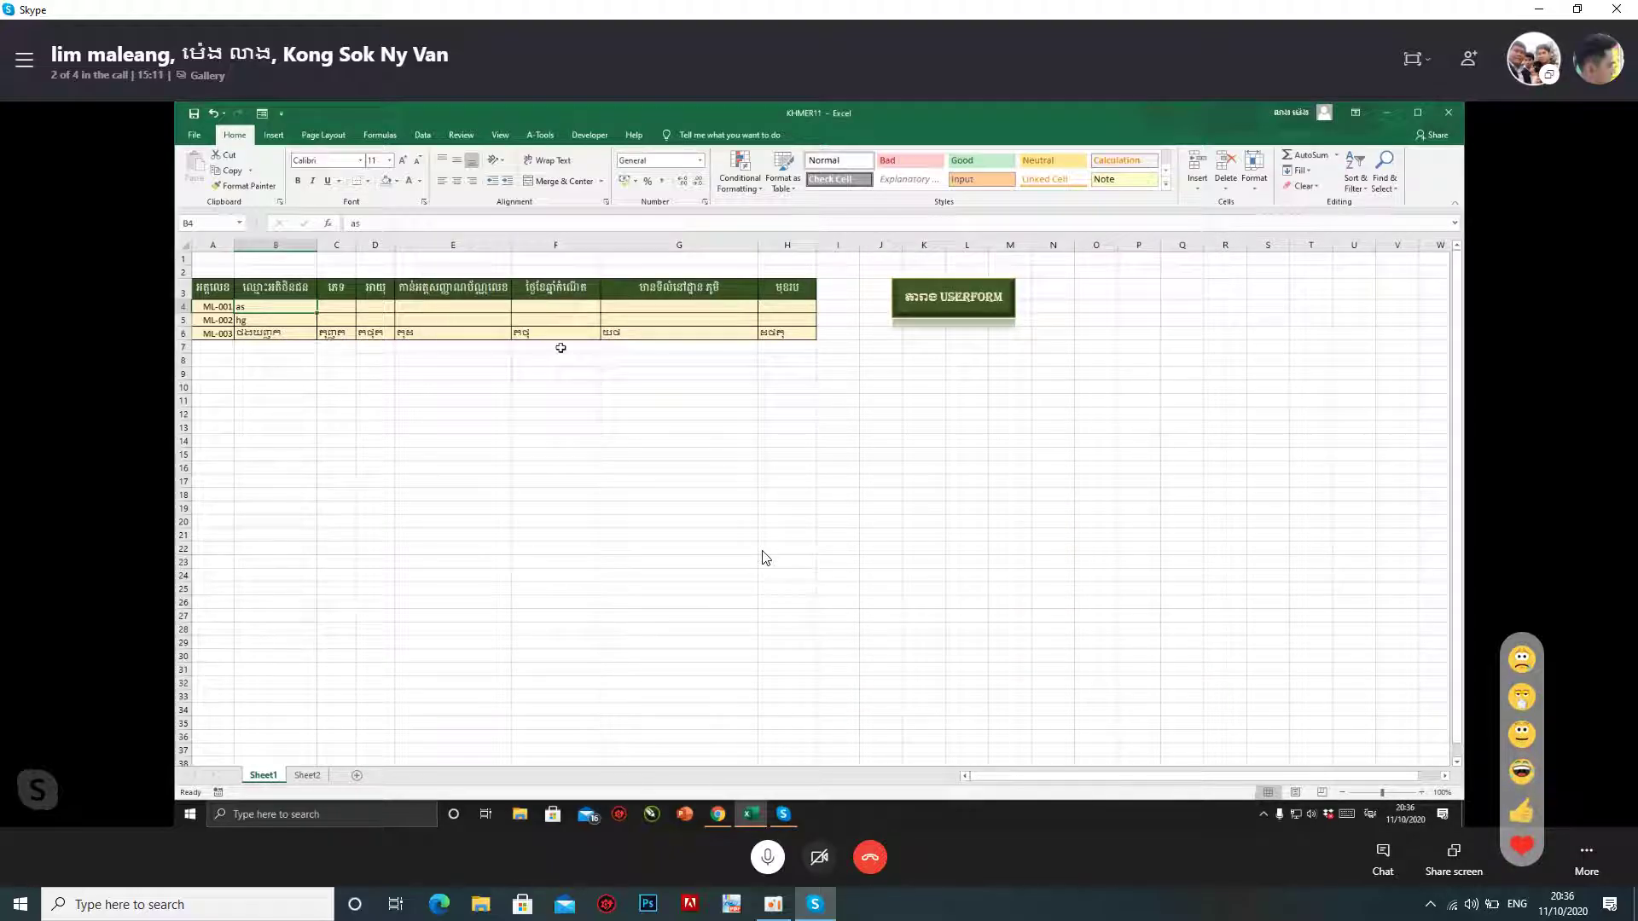
left_click(971, 309)
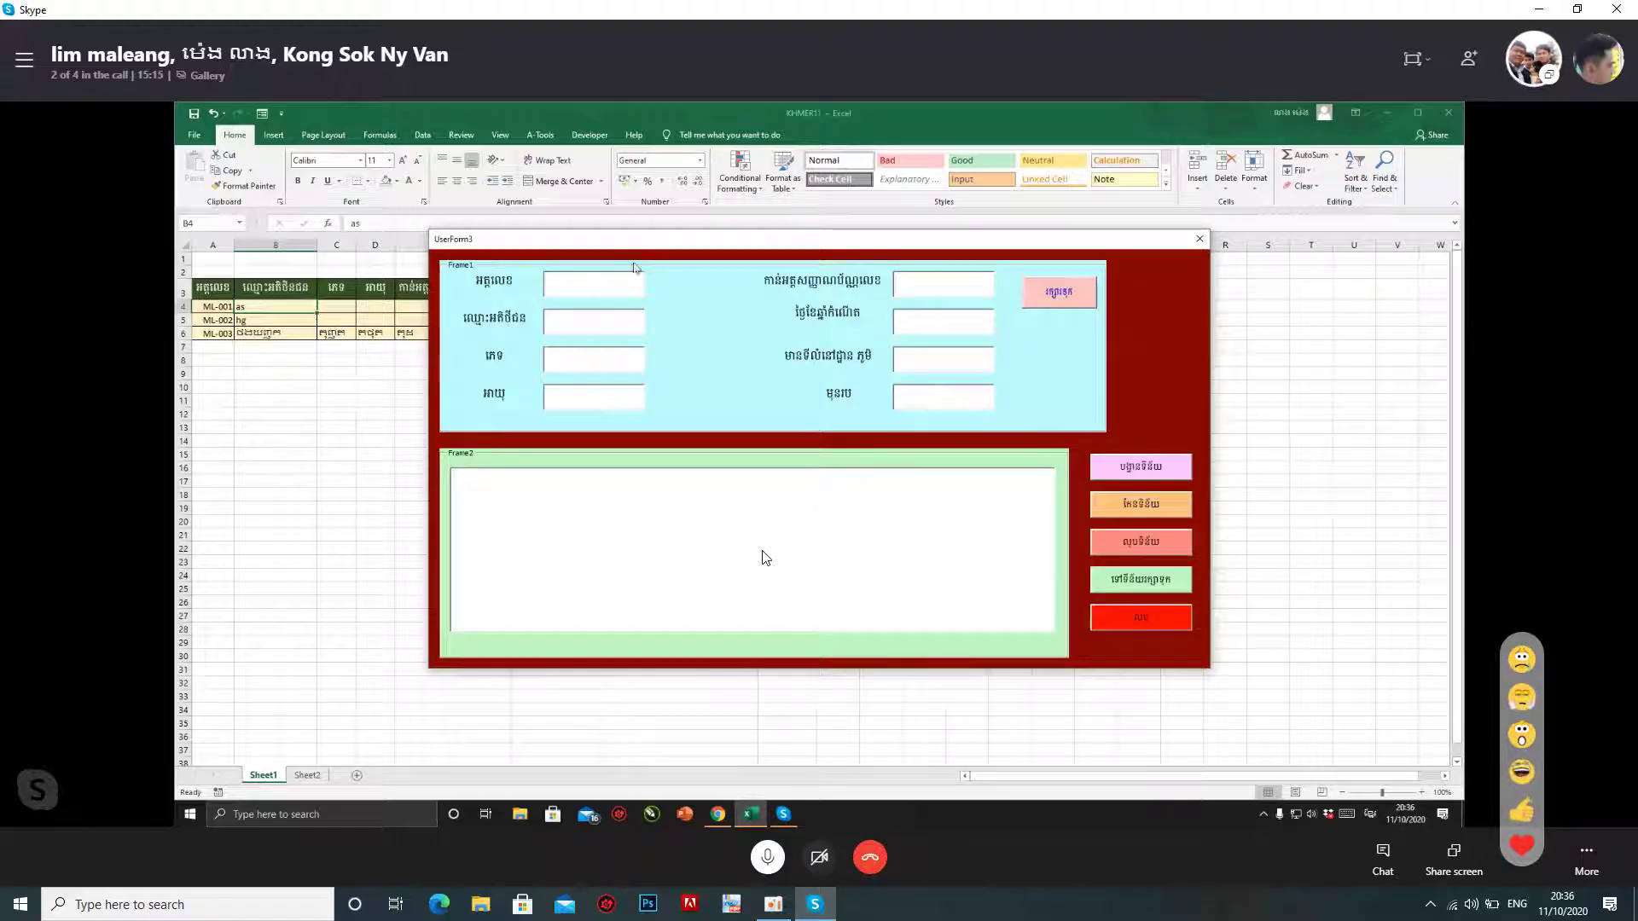
left_click(1141, 474)
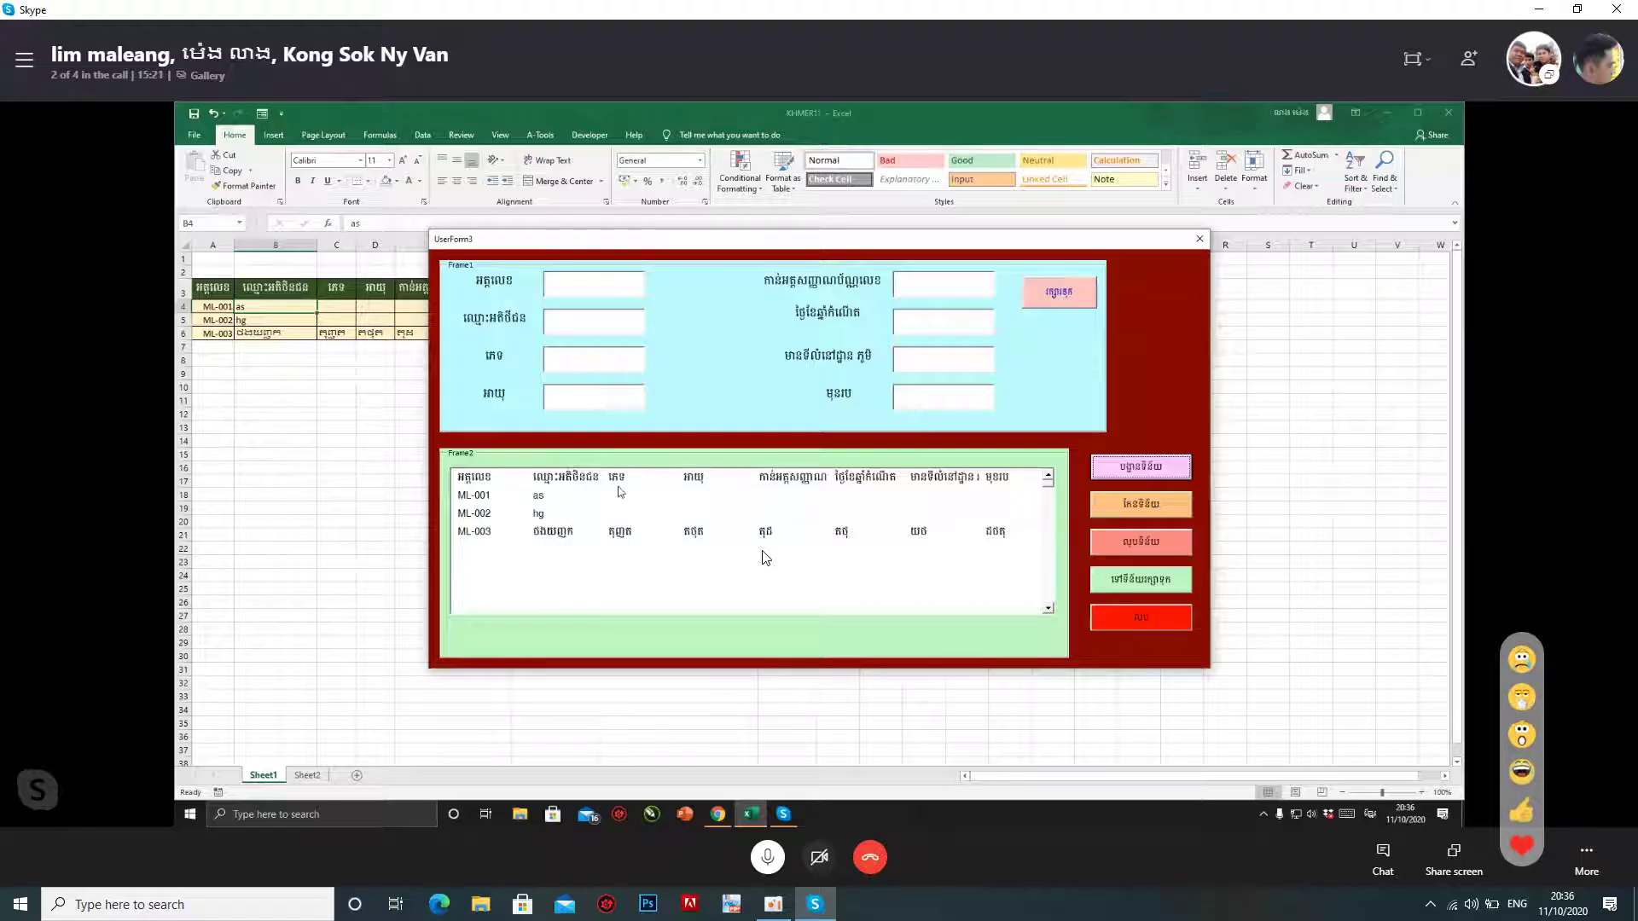
mouse_move(1055, 491)
left_mouse_down()
mouse_move(1051, 551)
mouse_move(1055, 476)
left_mouse_up()
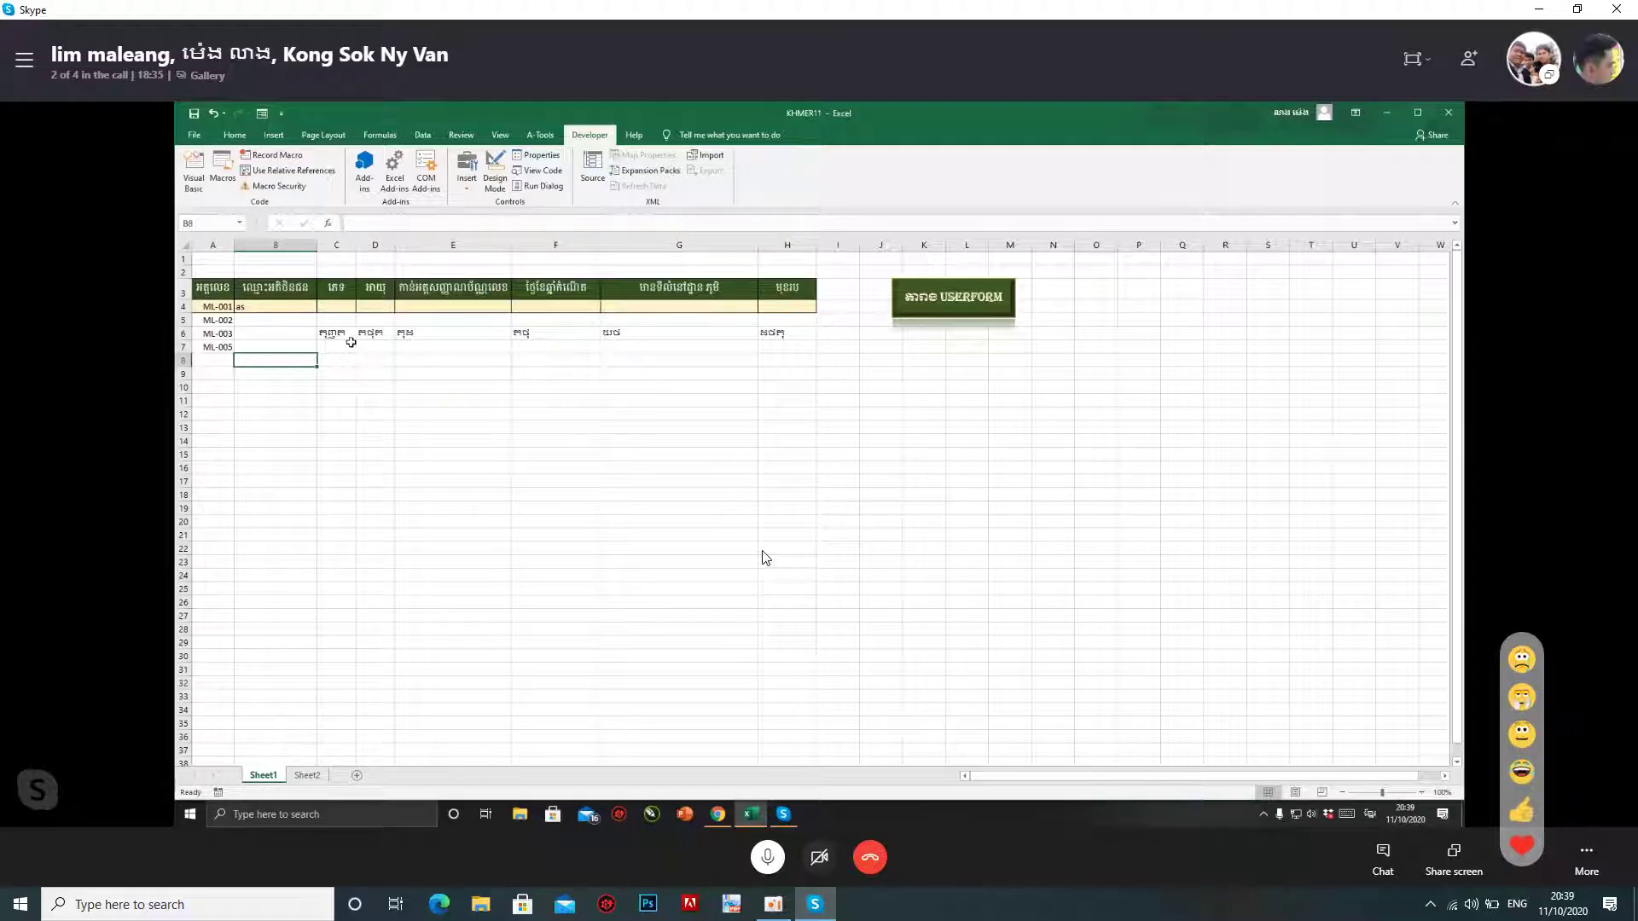
Minimise the Skype call and open the local Excel with a new blank workbook
left_click(1552, 8)
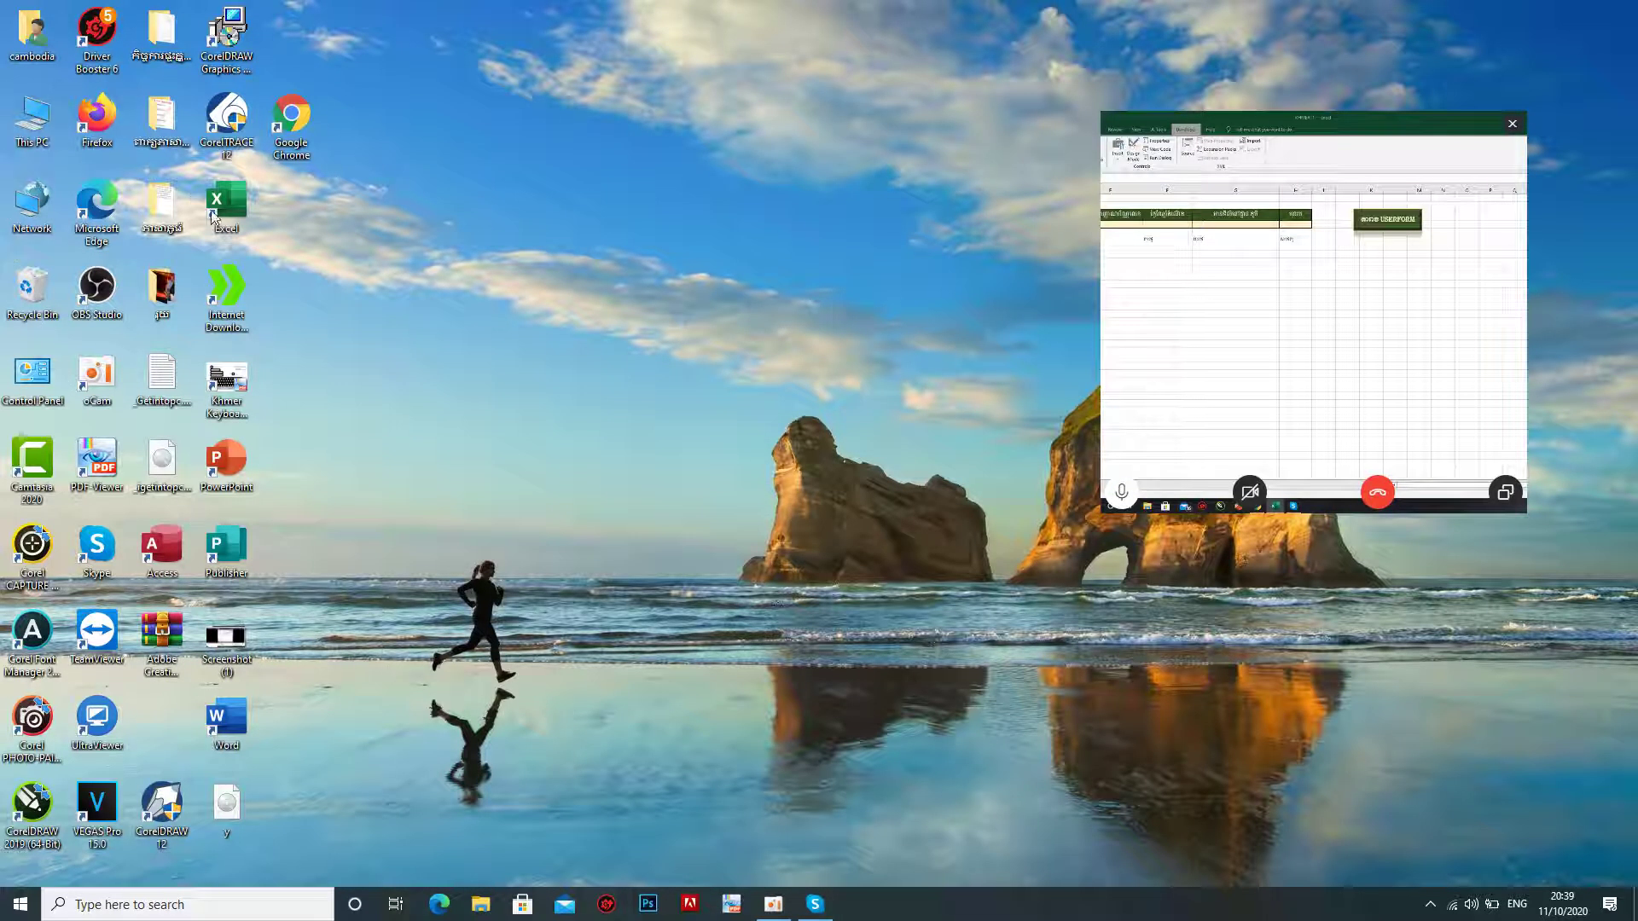
double_click(218, 217)
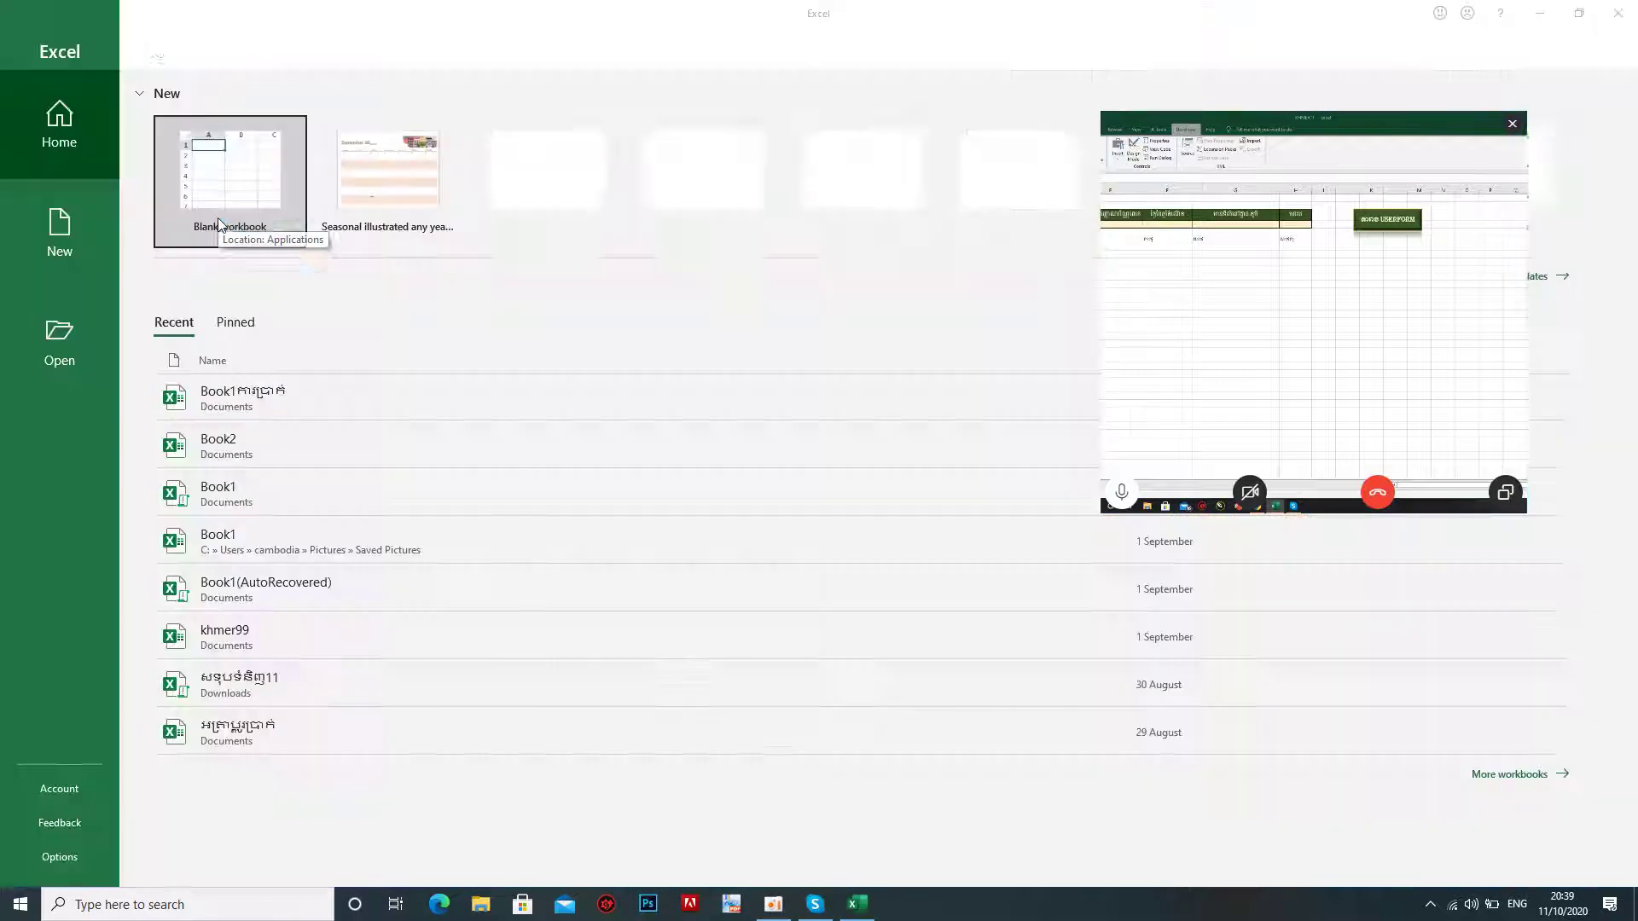
left_click(218, 221)
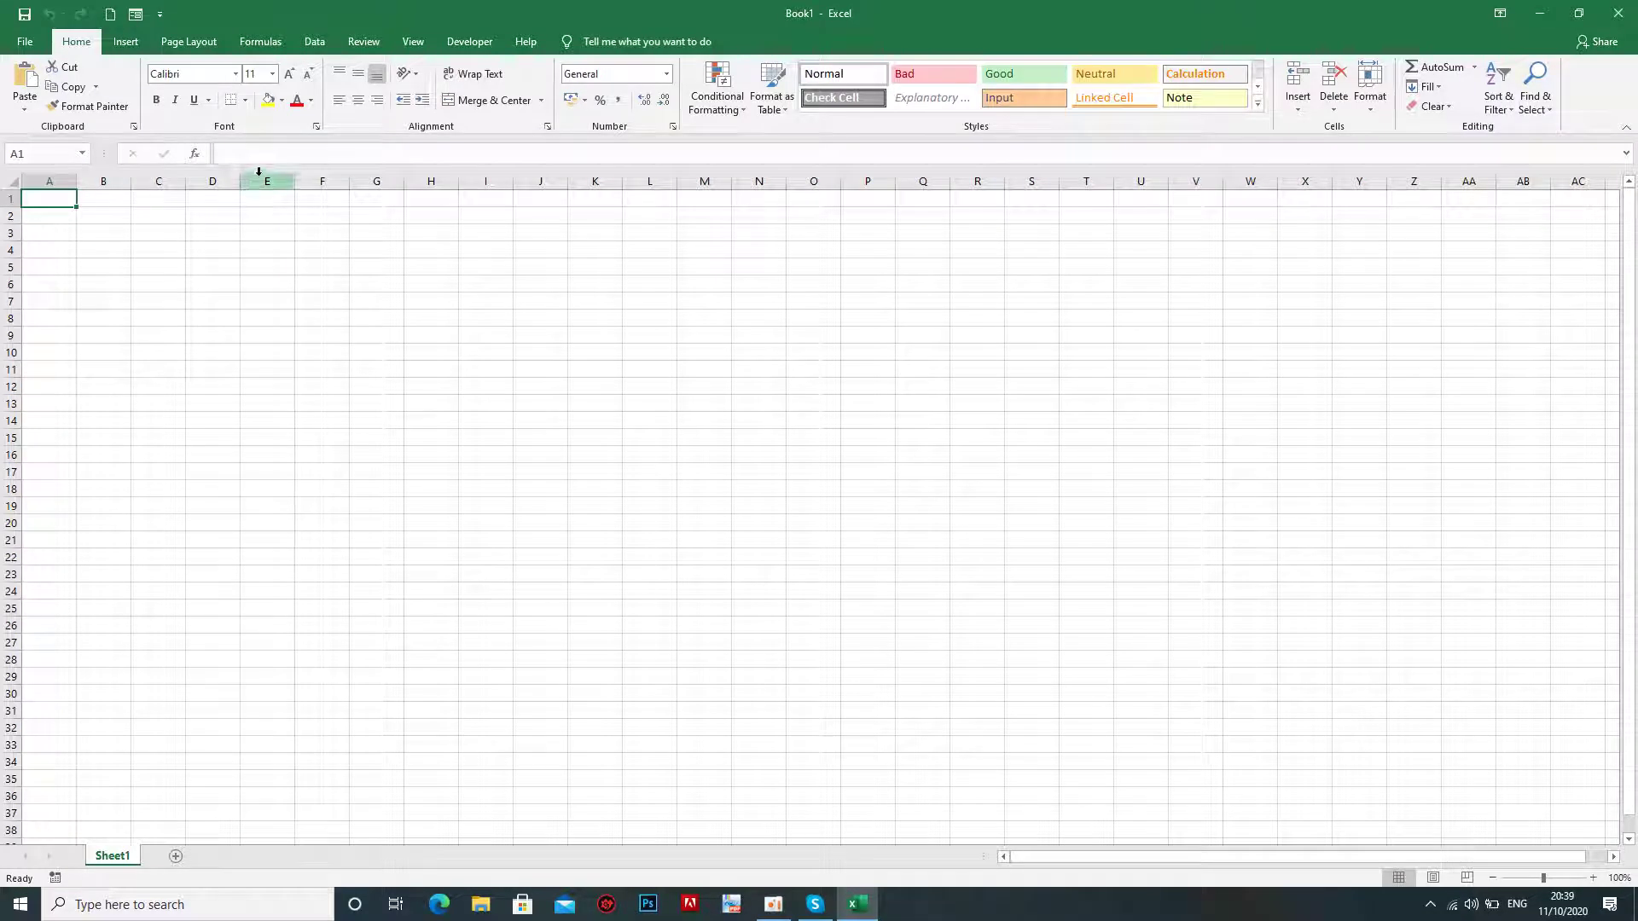
Examine Excel's command sets for developer tools, view, review, data, formulas, page layout, insertion and help
left_click(477, 45)
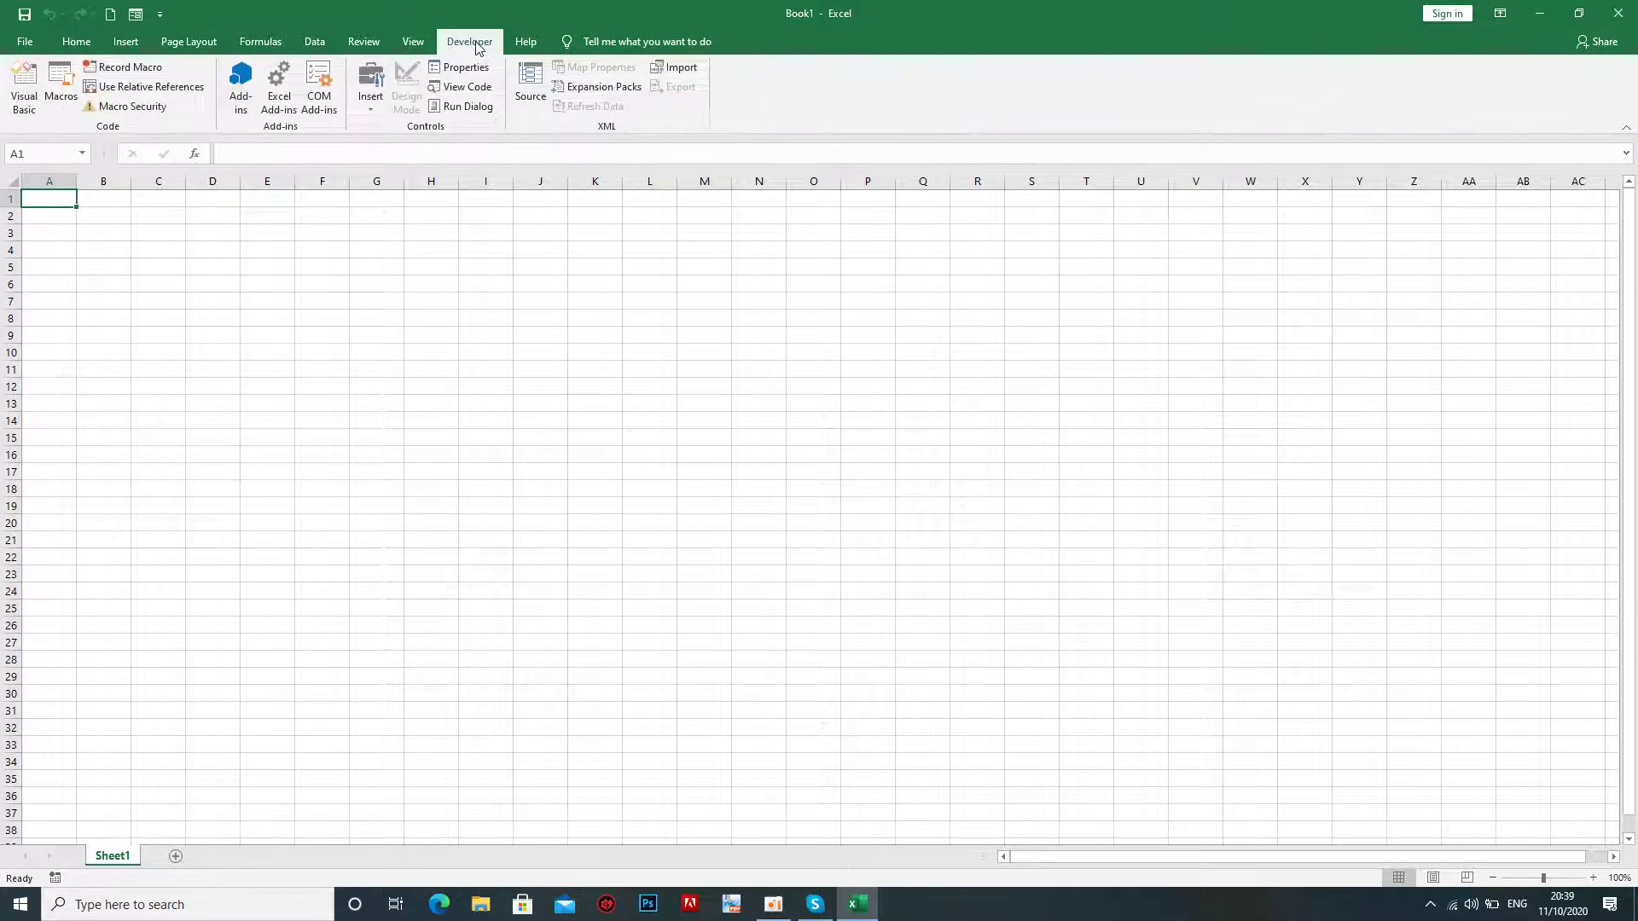
left_click(413, 44)
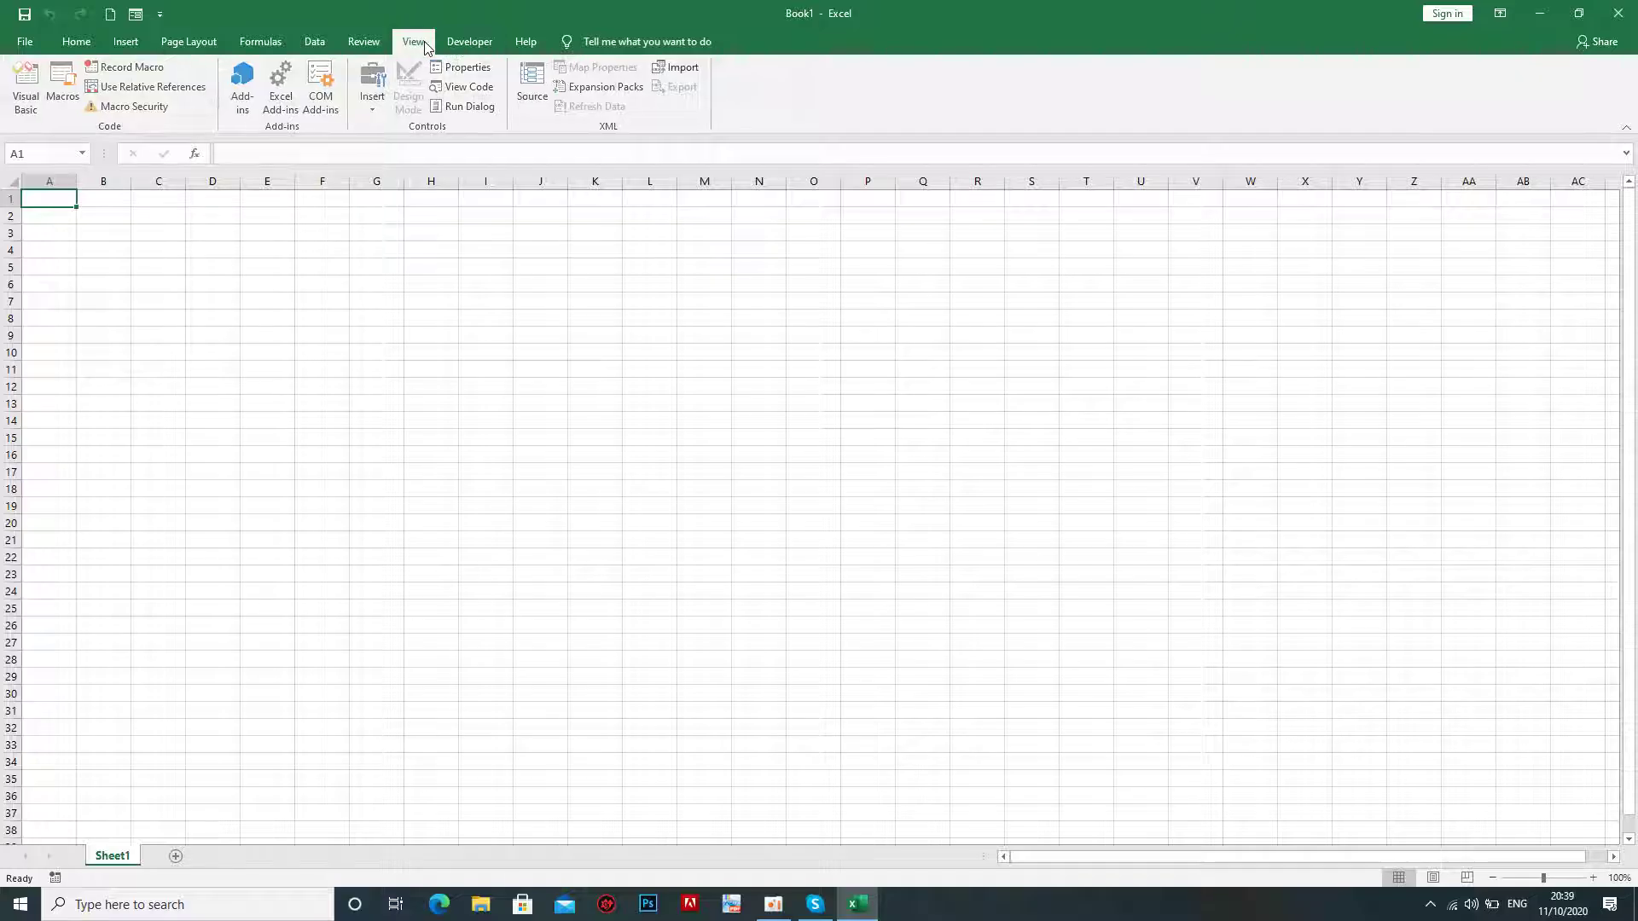
left_click(373, 49)
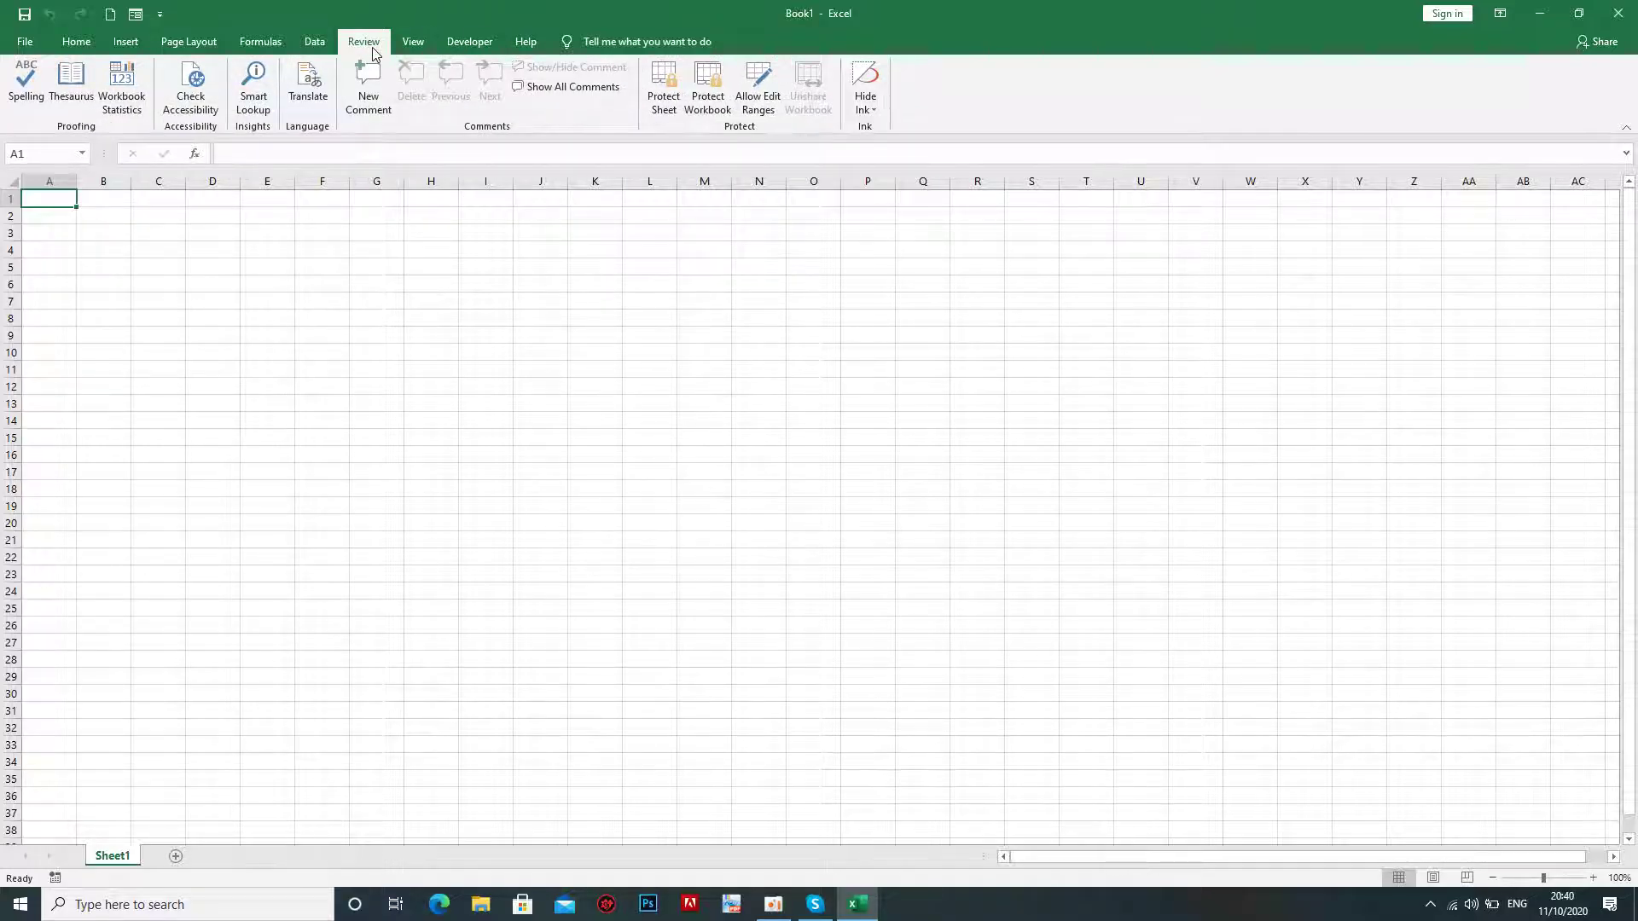
left_click(314, 53)
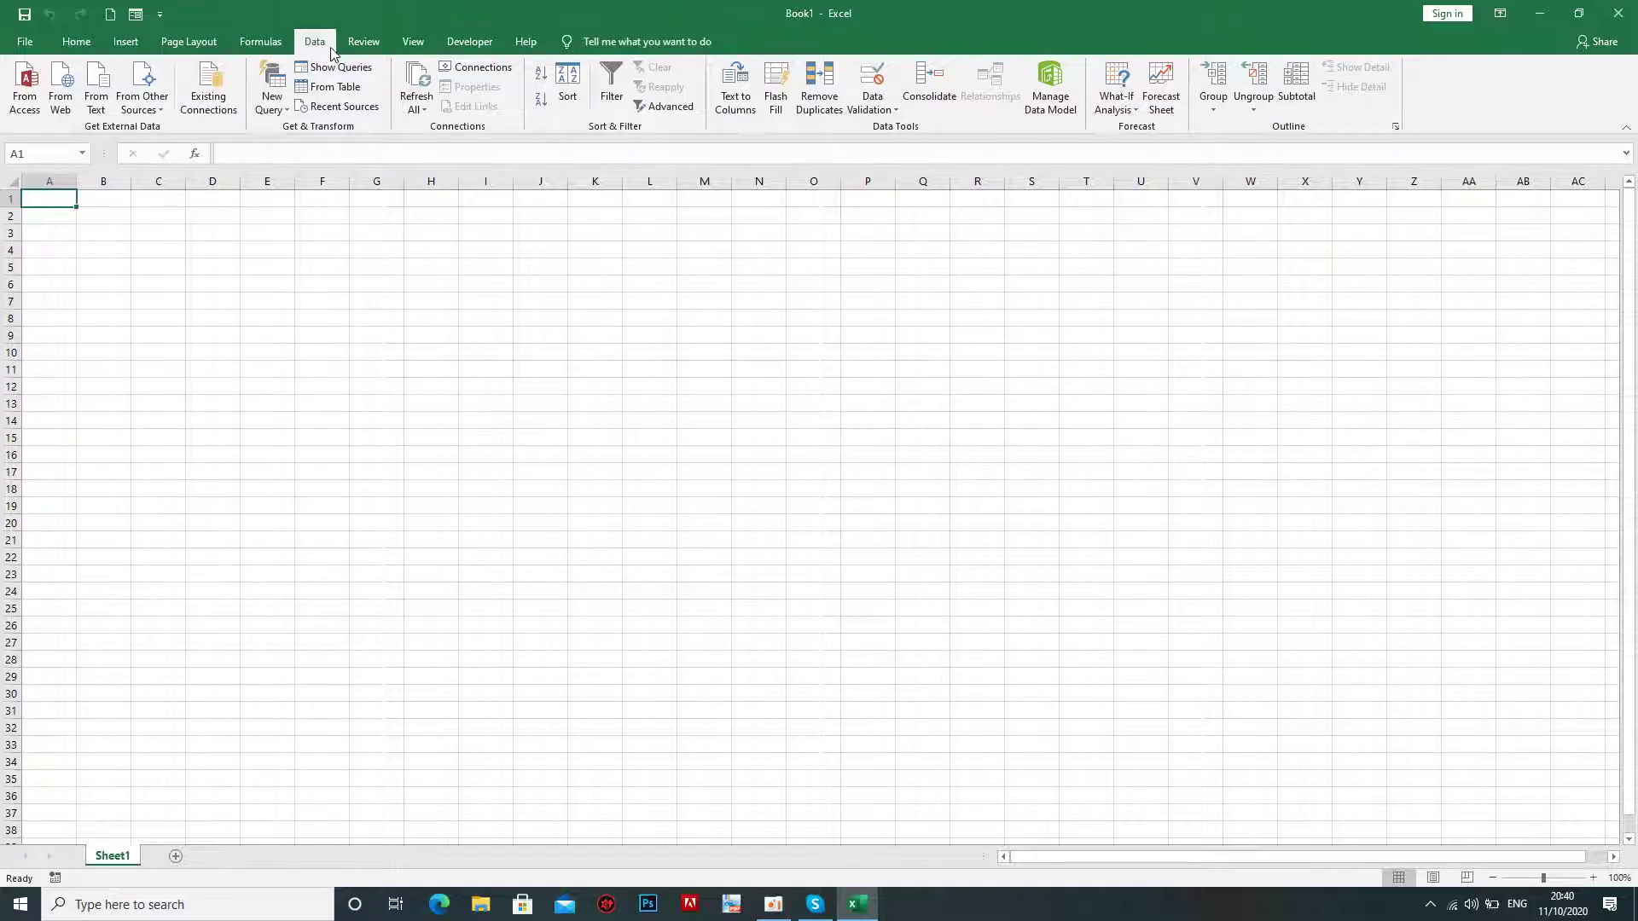
left_click(261, 47)
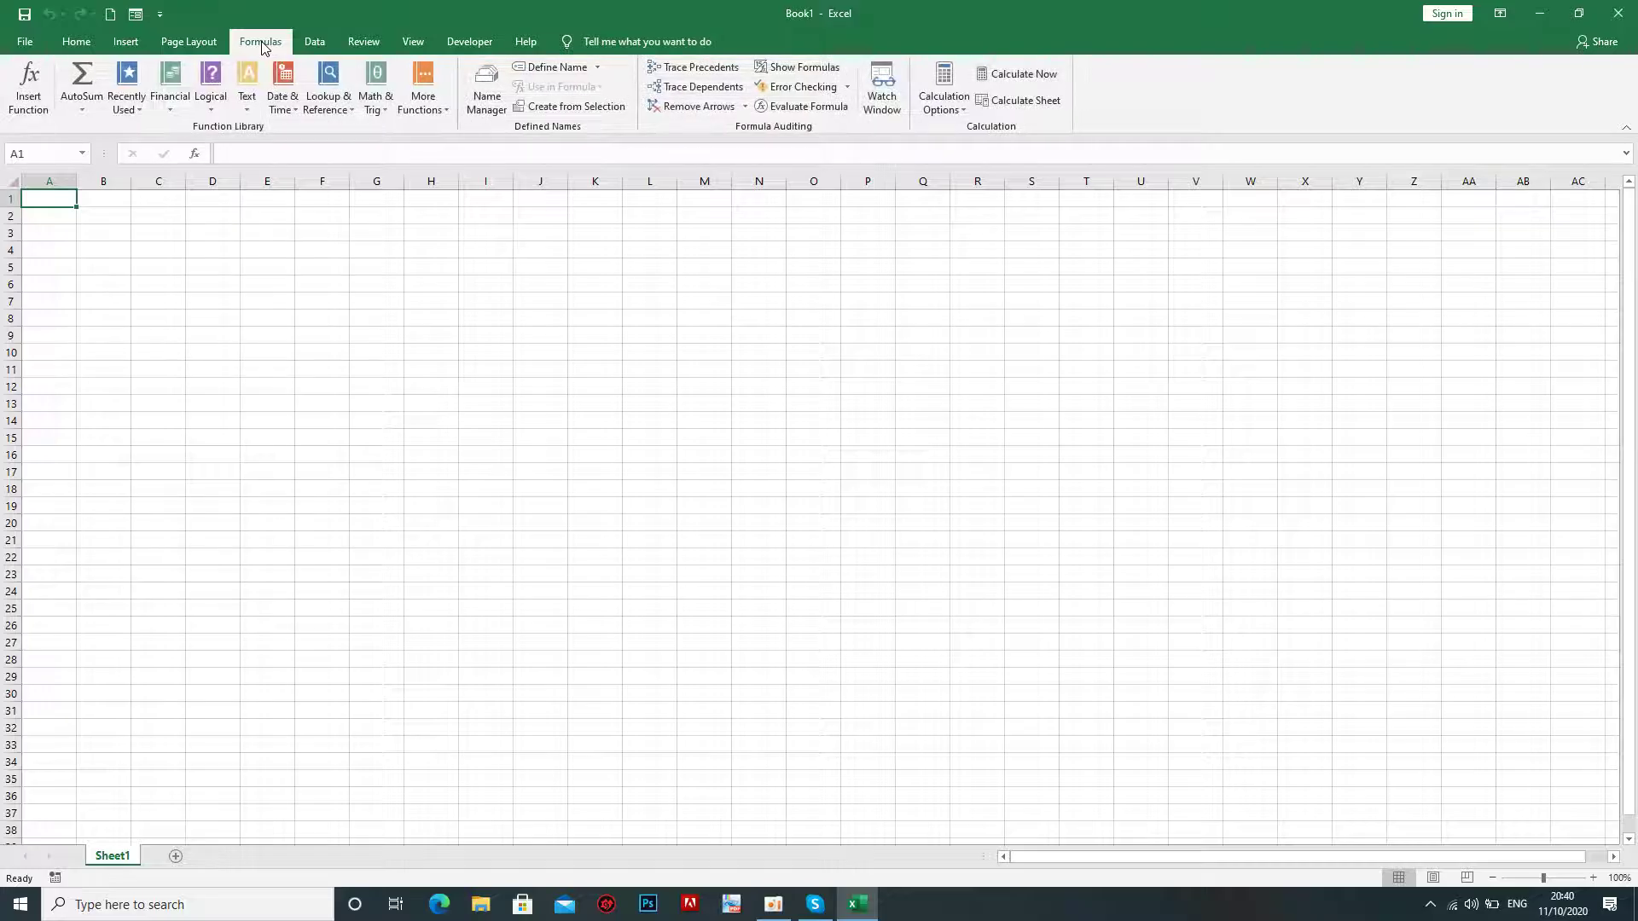
left_click(209, 49)
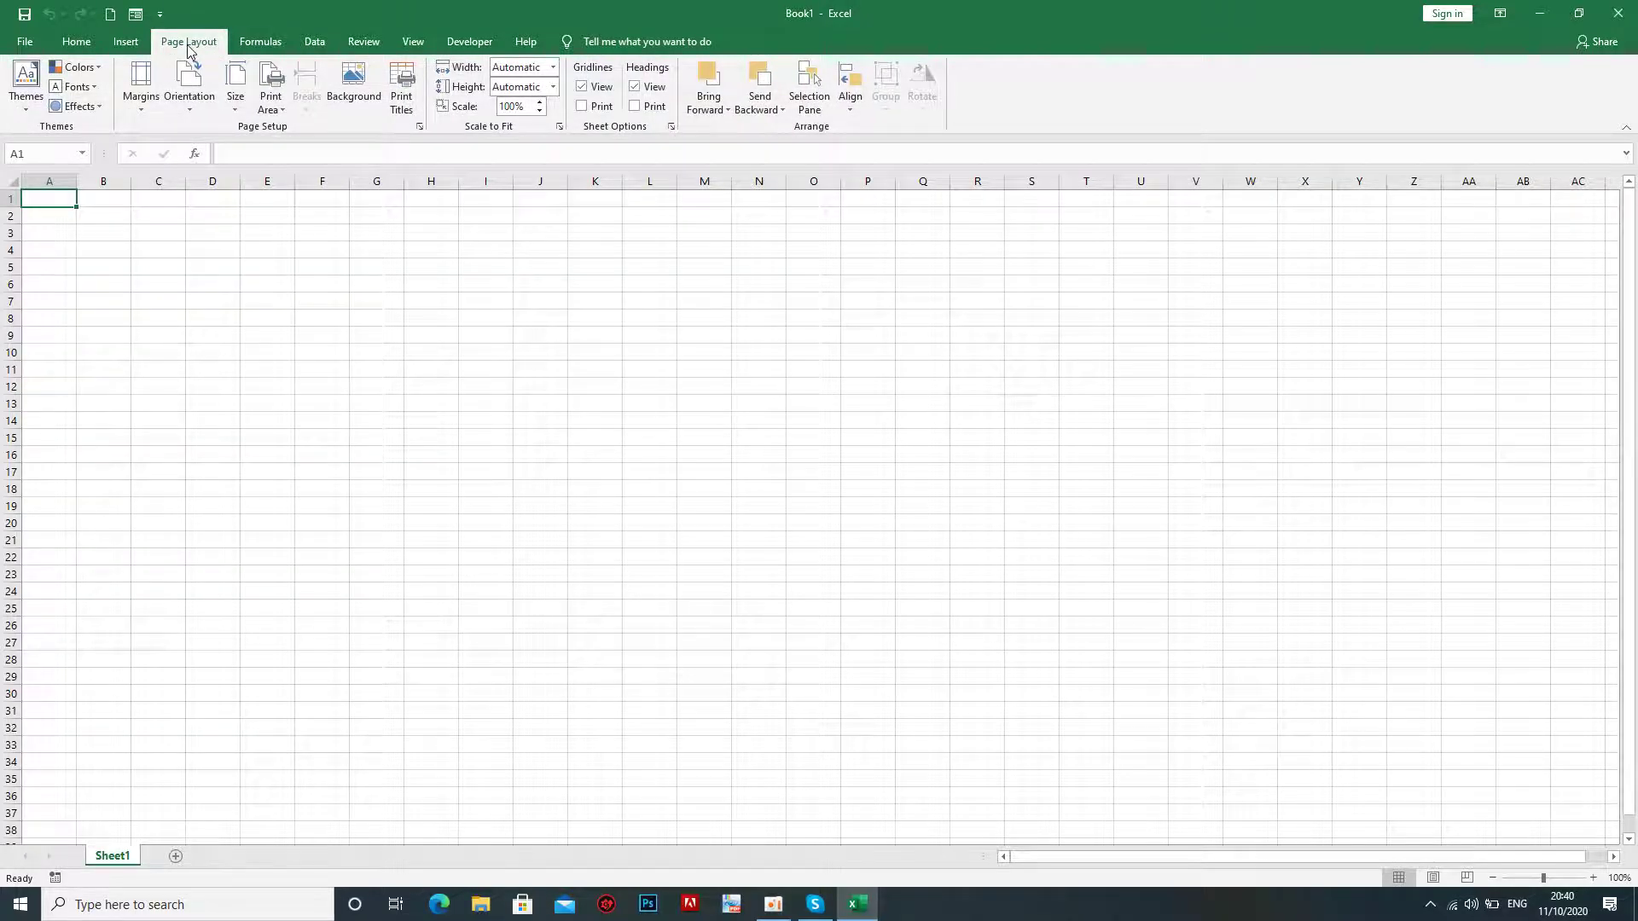
left_click(128, 44)
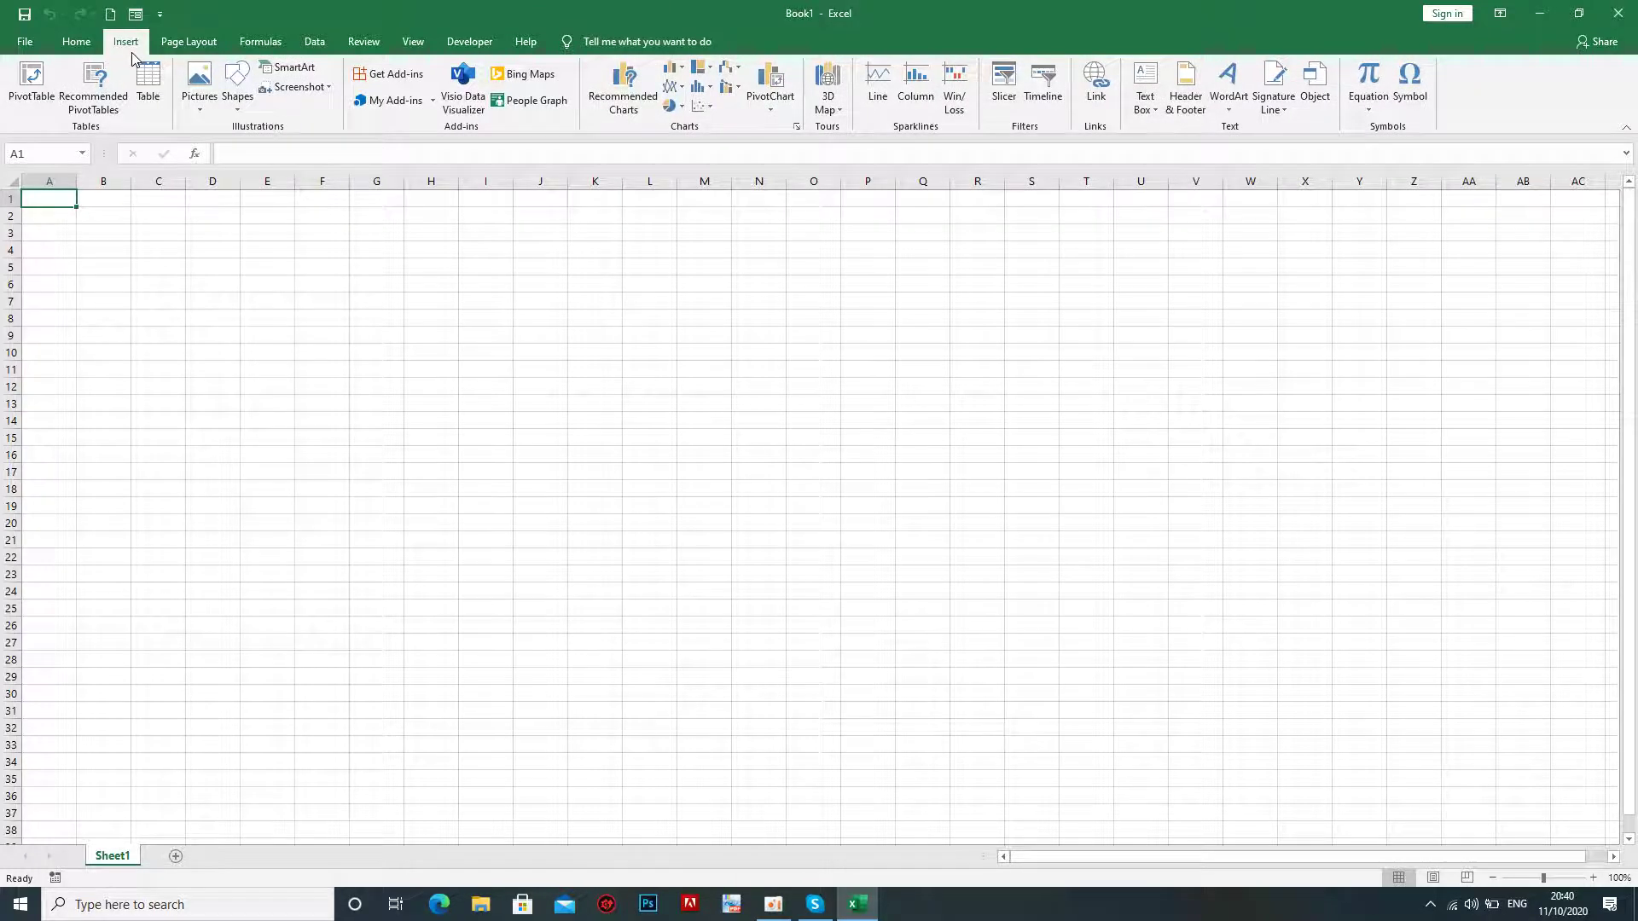
left_click(77, 47)
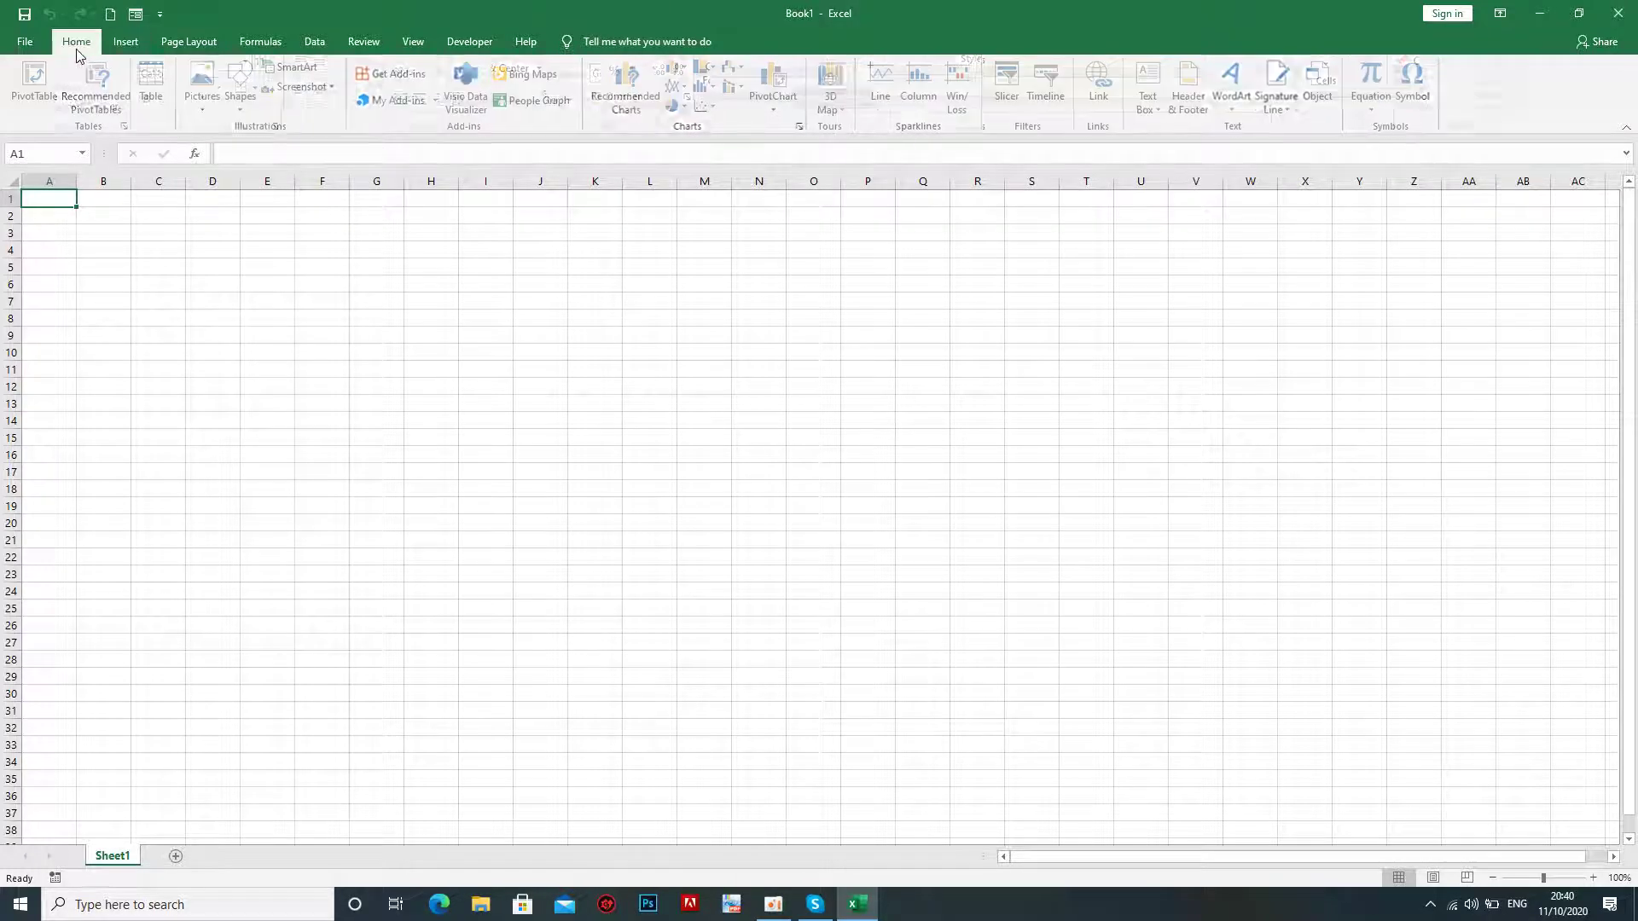
left_click(481, 43)
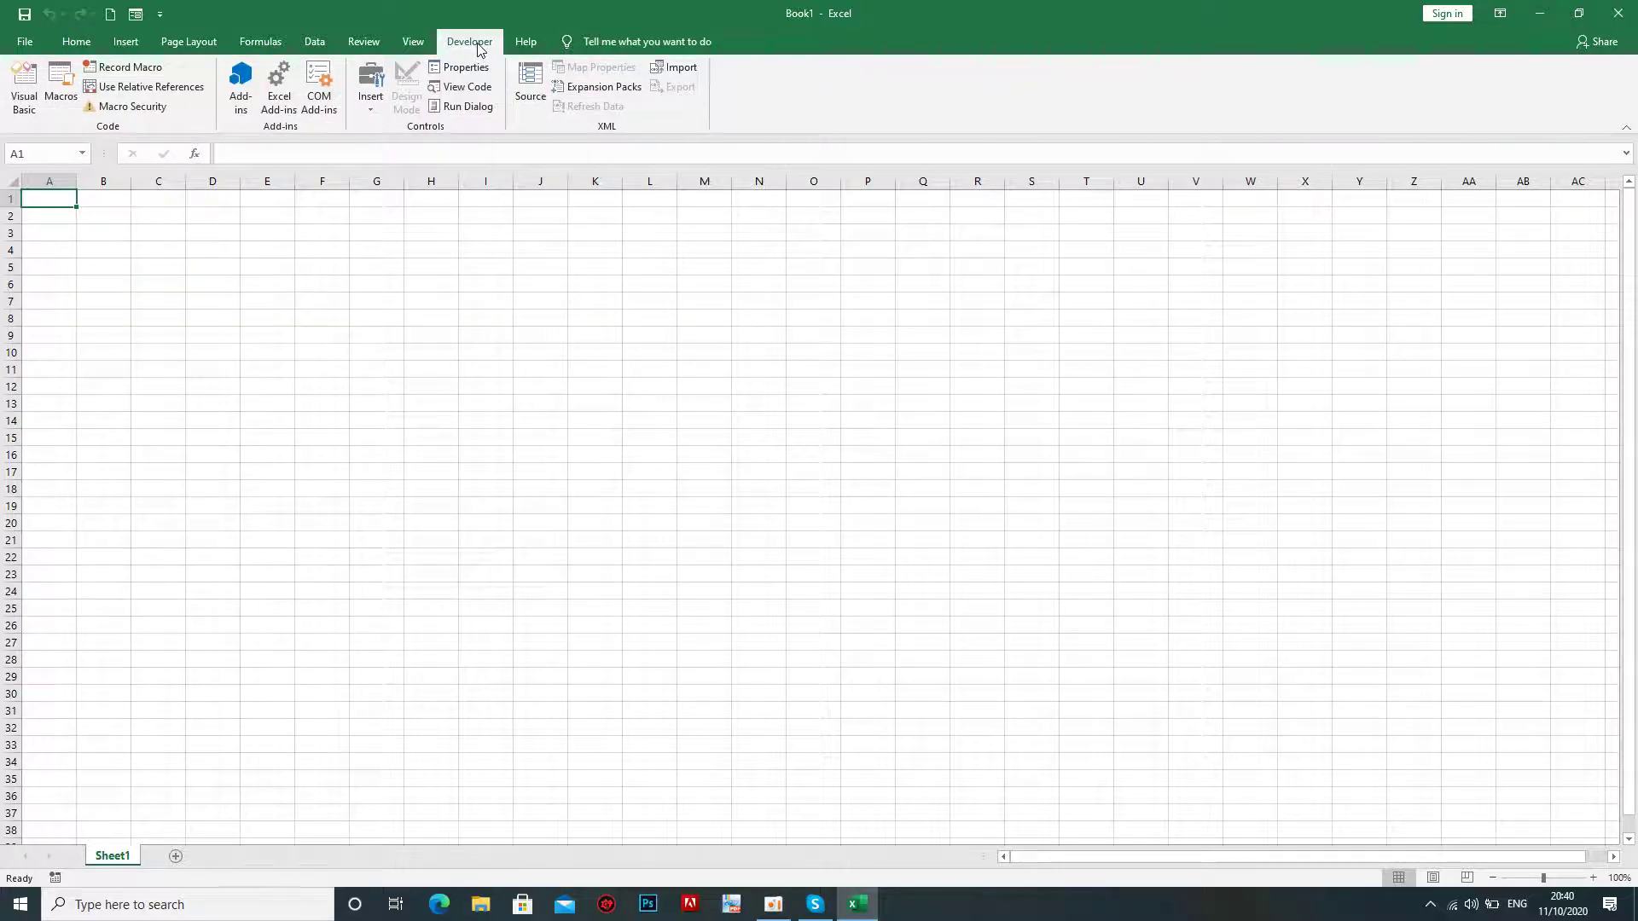
left_click(516, 47)
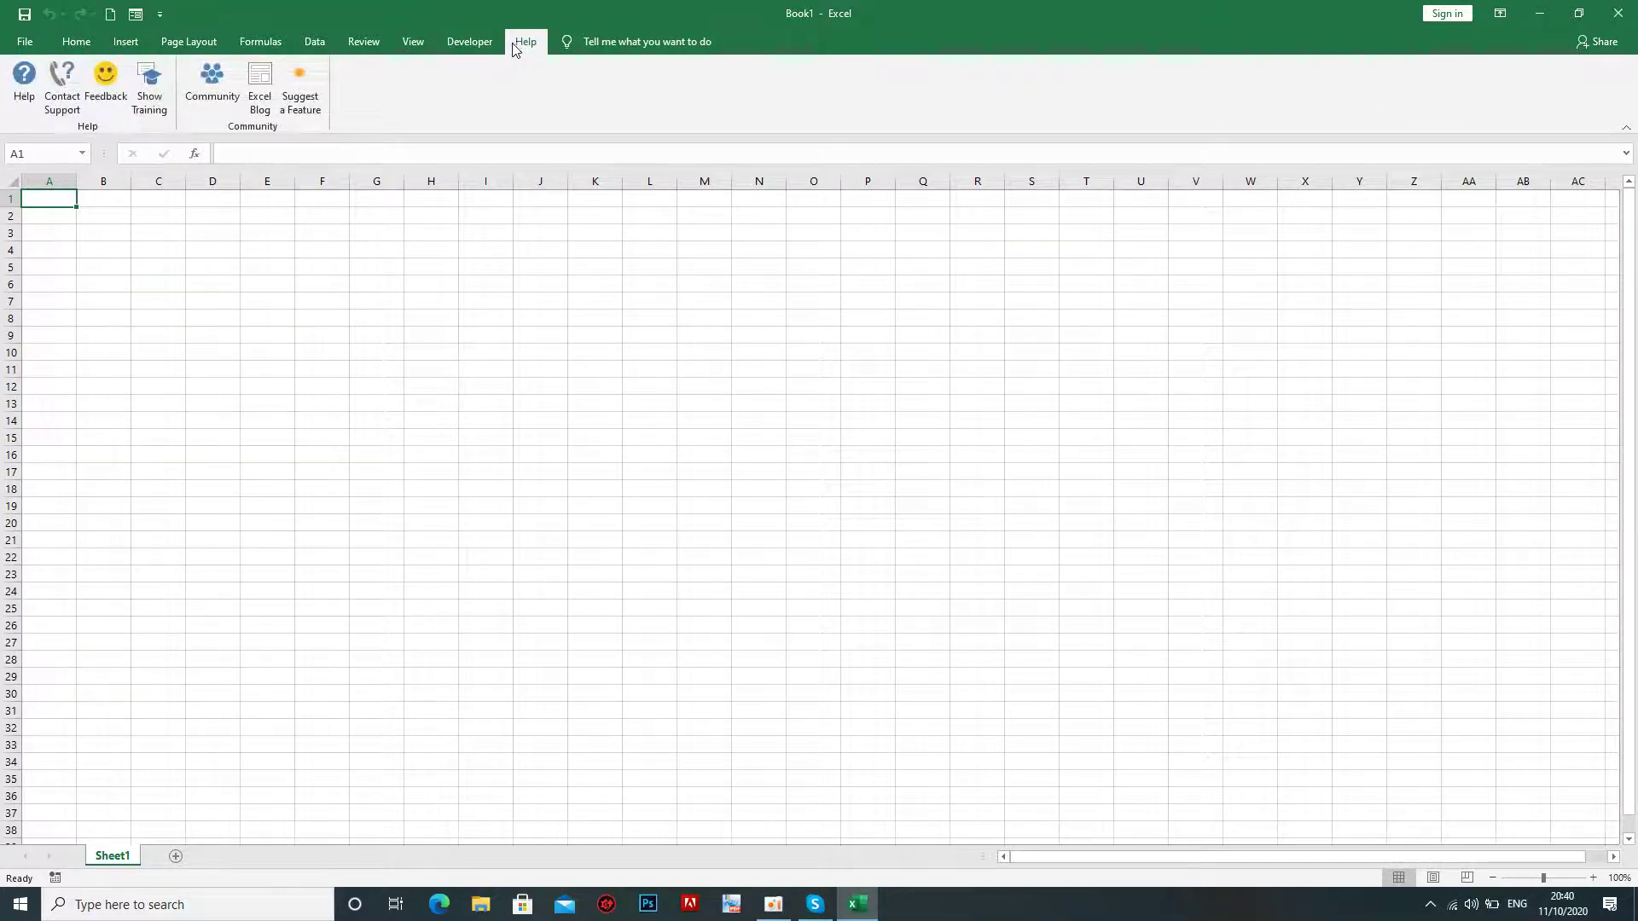
left_click(410, 45)
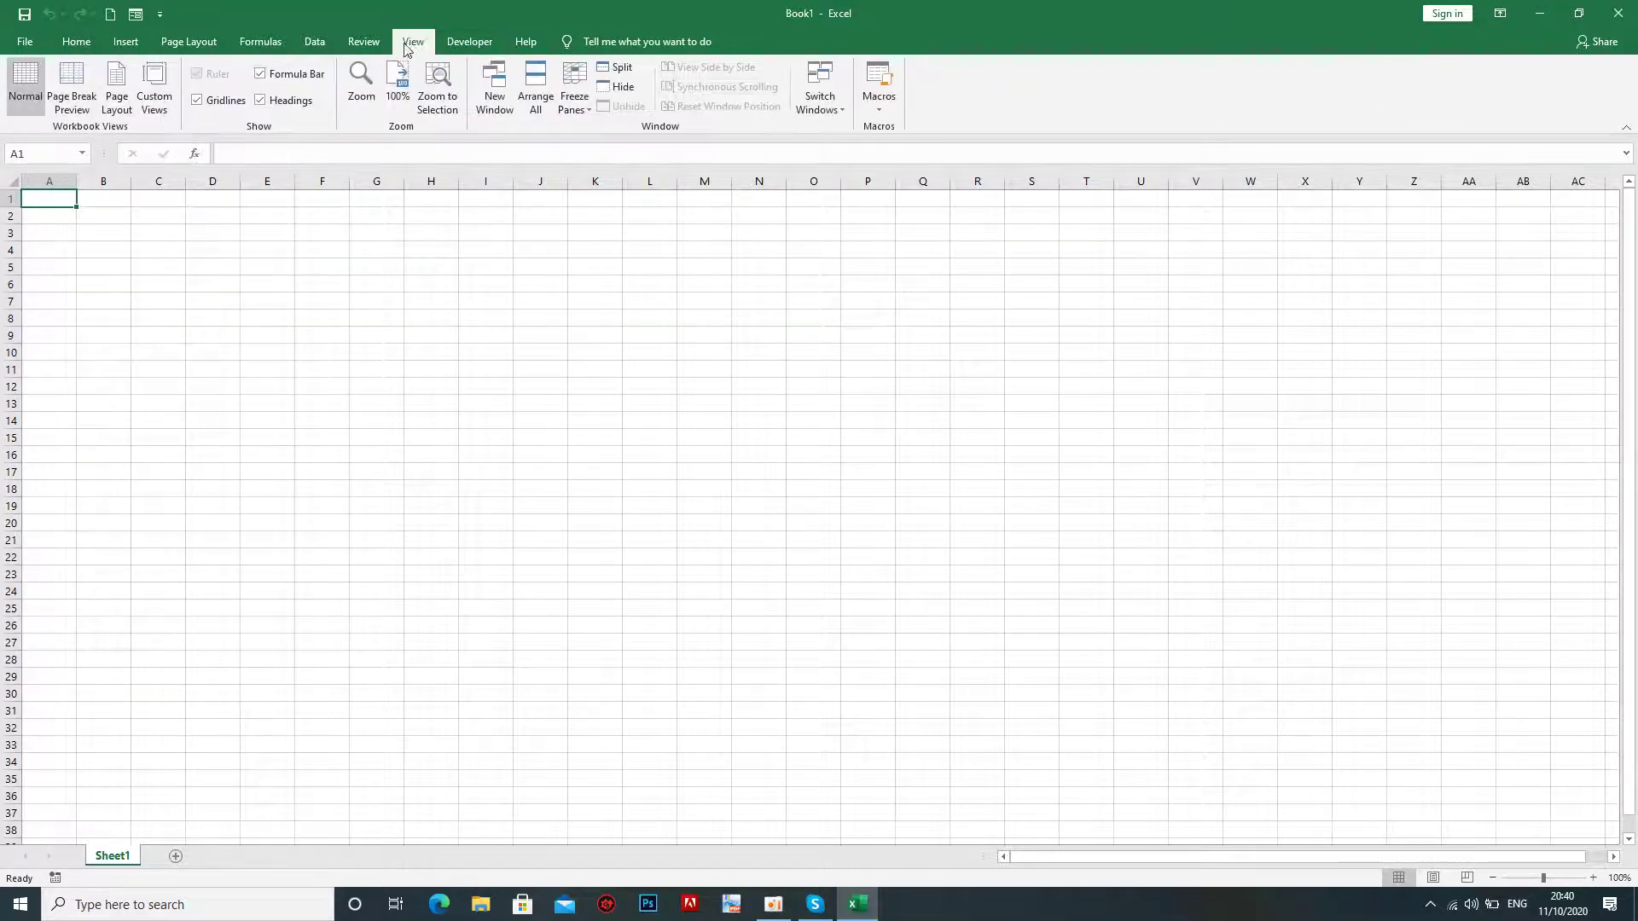
left_click(372, 47)
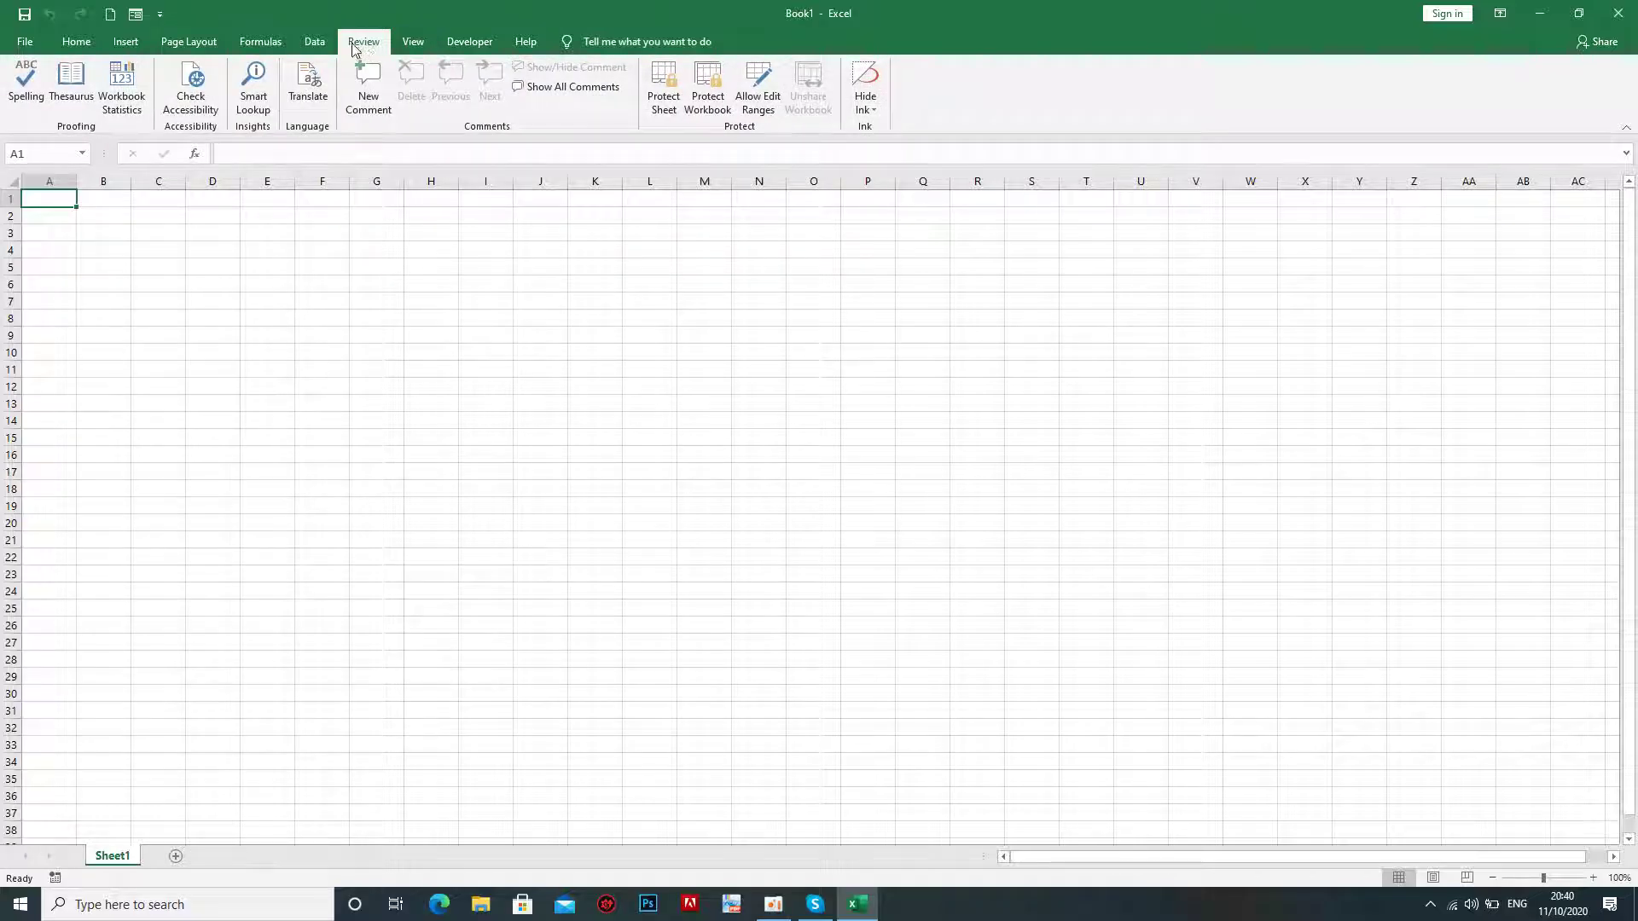
Try Text to Columns on the empty cell A1
left_click(324, 47)
left_click(735, 86)
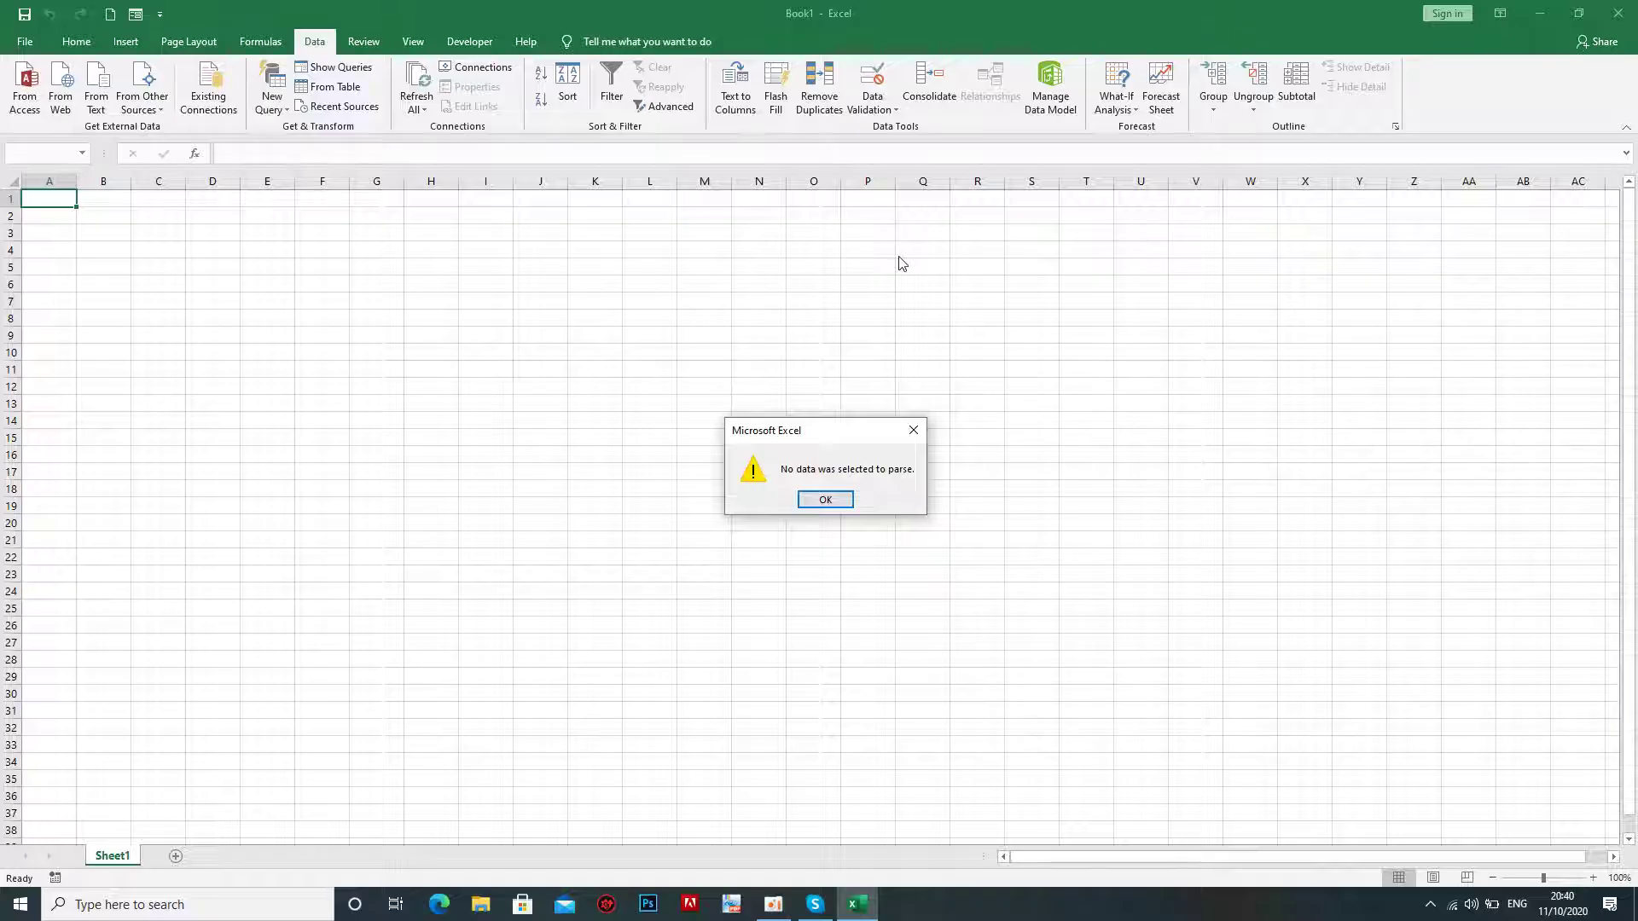
left_click(915, 431)
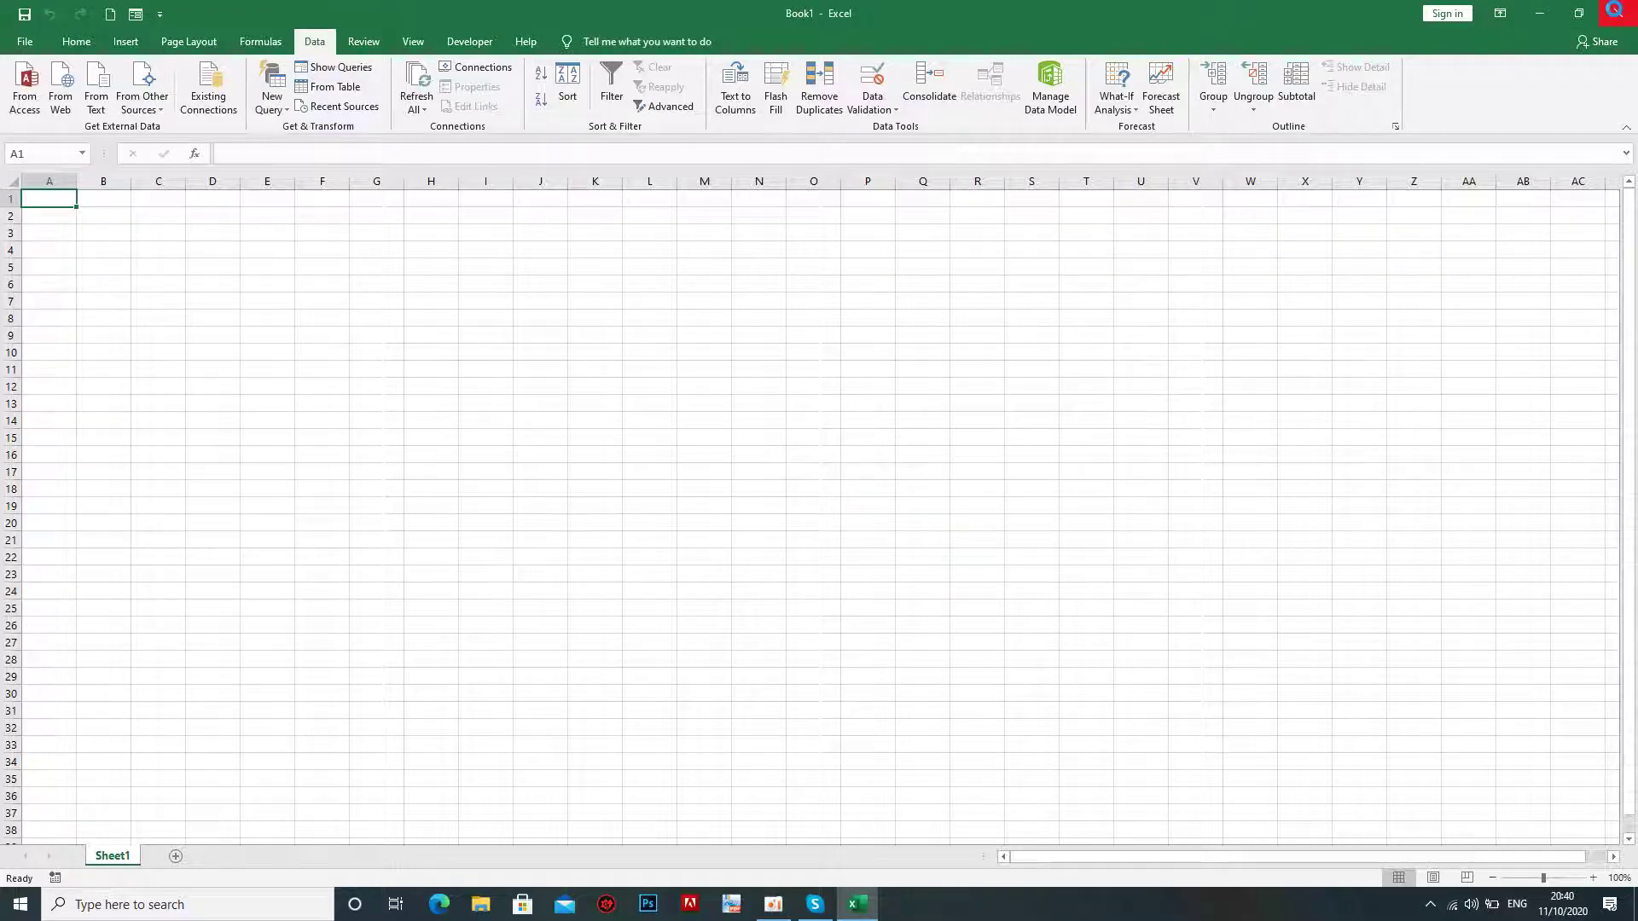
Close the blank workbook and return to the full Skype call without sharing the screen
left_click(1617, 15)
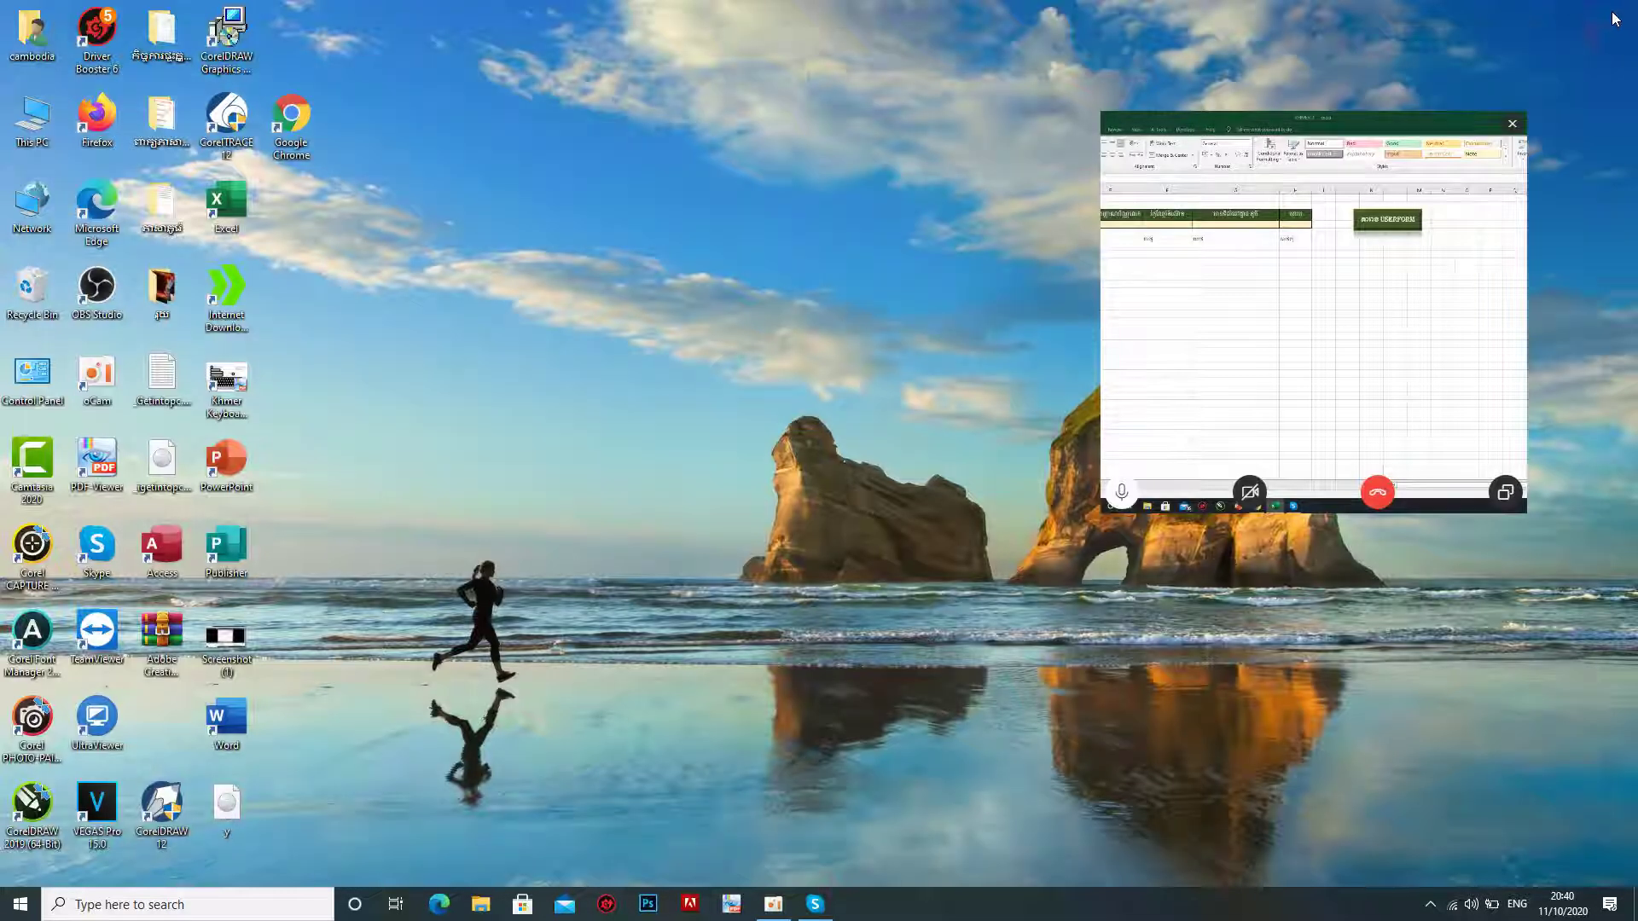
left_click(1505, 493)
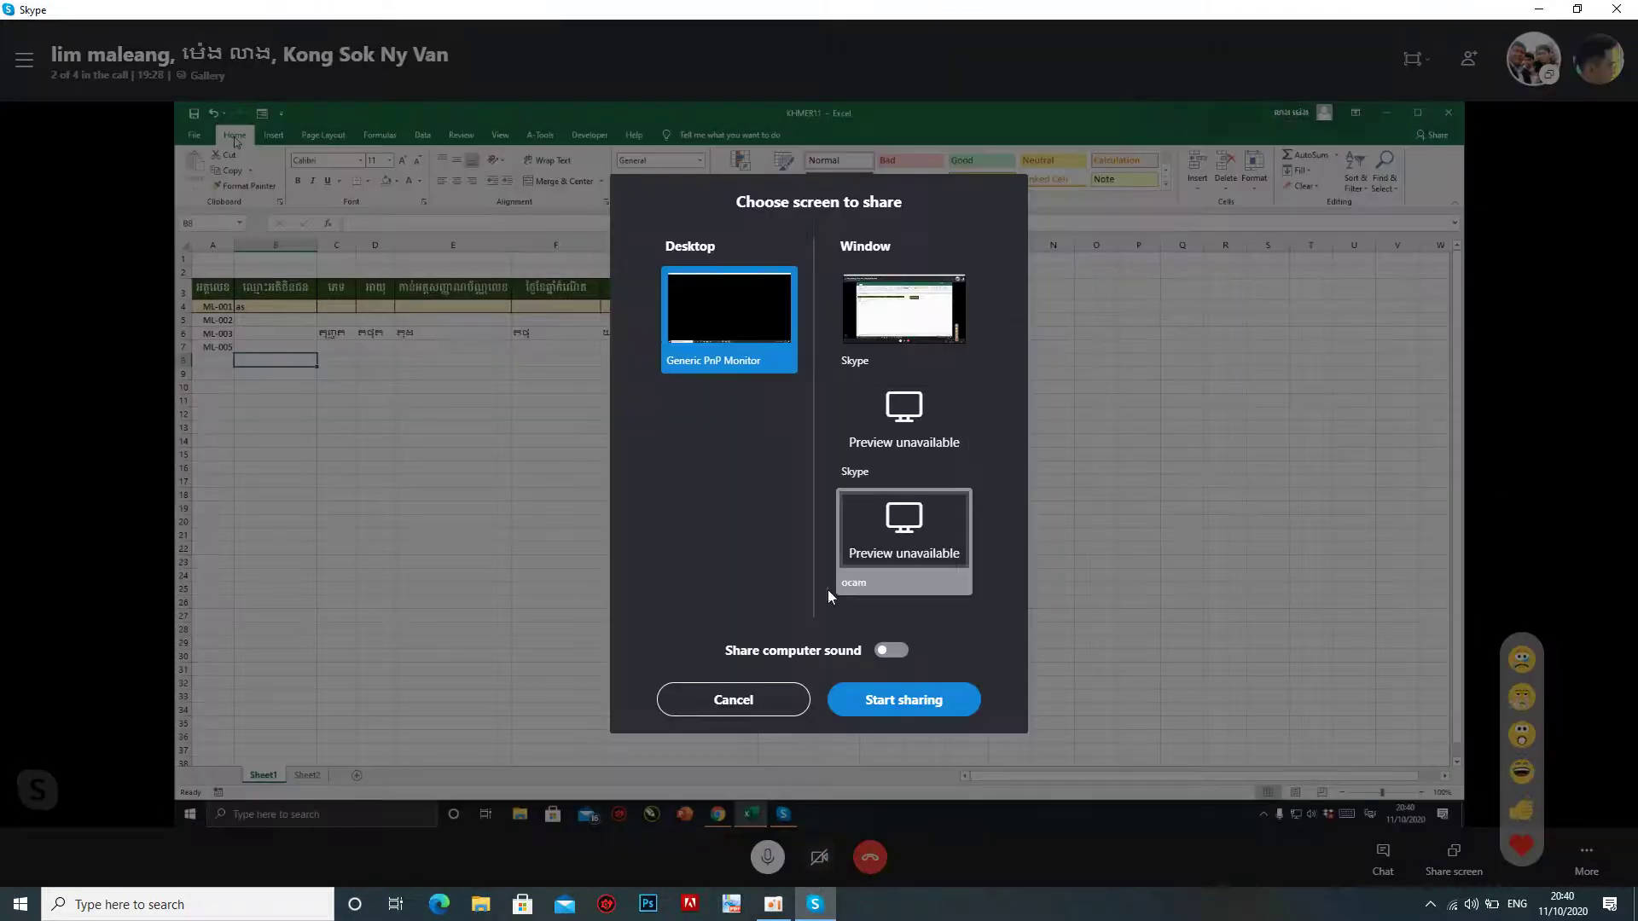
left_click(732, 698)
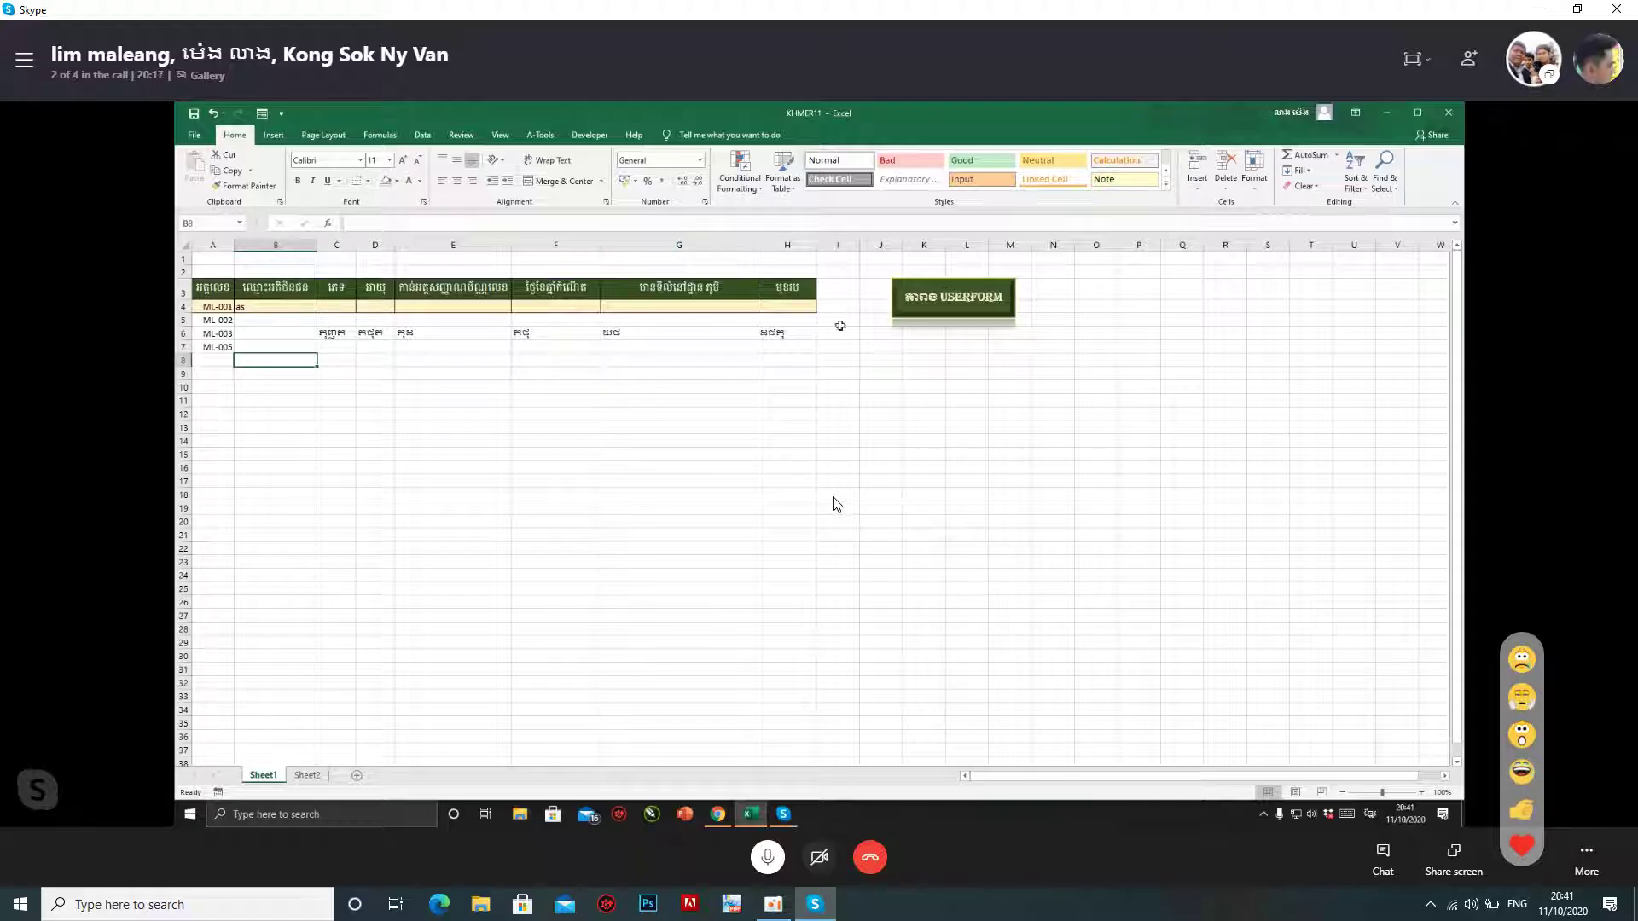
Choose record ML-002 in the ID lookup field on Sheet2
left_click(309, 776)
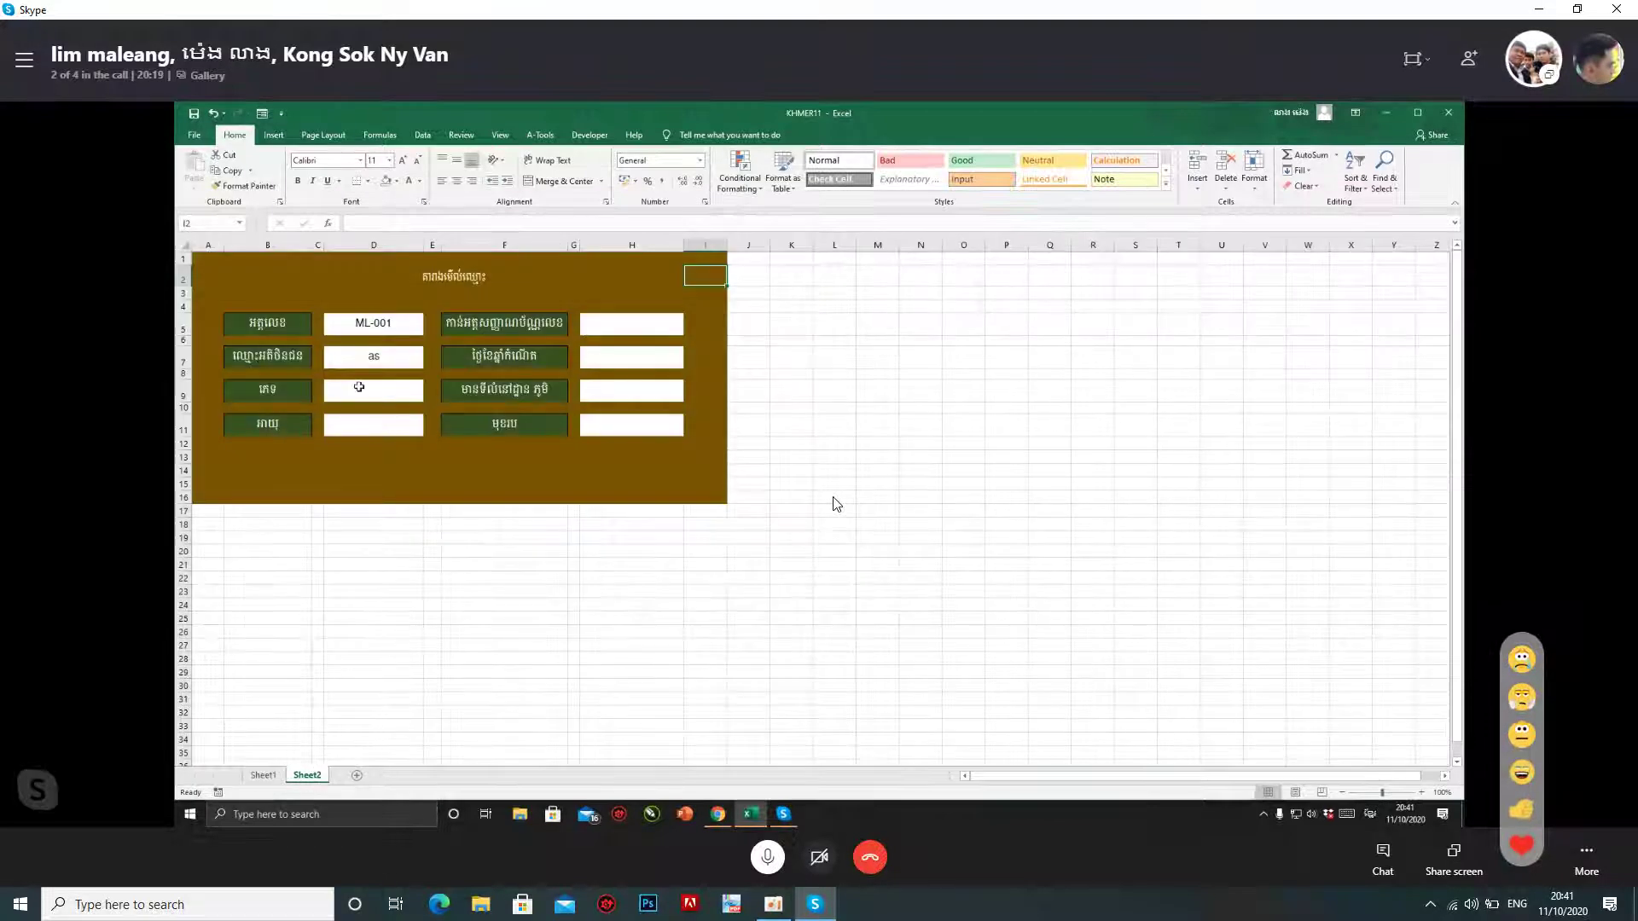
left_click(389, 326)
left_click(430, 331)
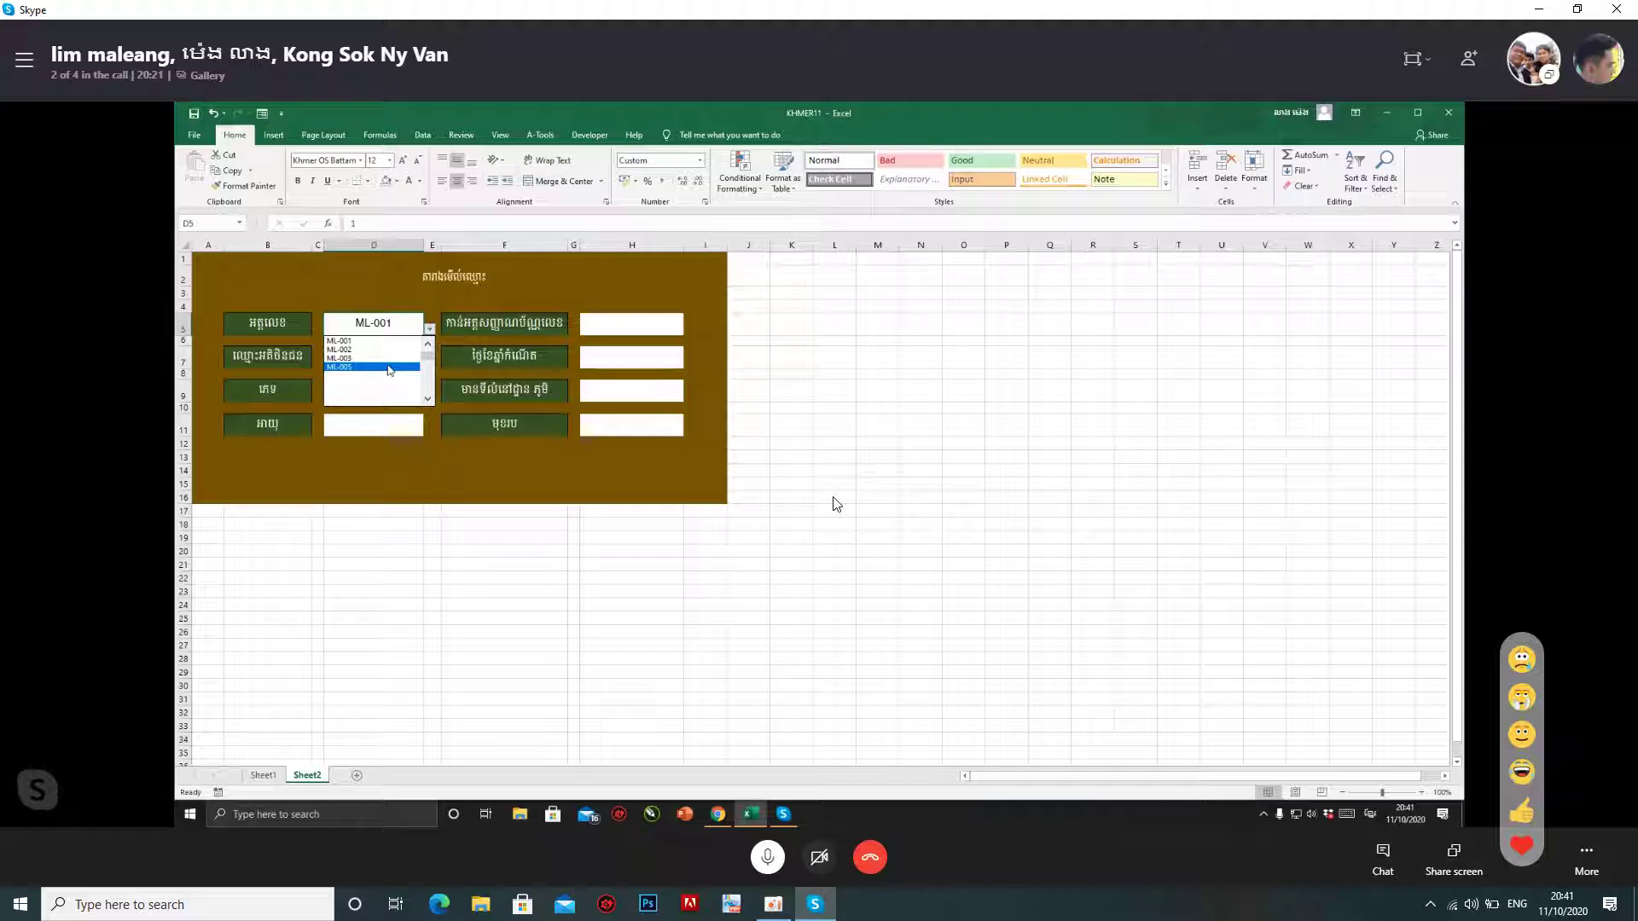
left_click(390, 355)
left_click(430, 330)
left_click(388, 355)
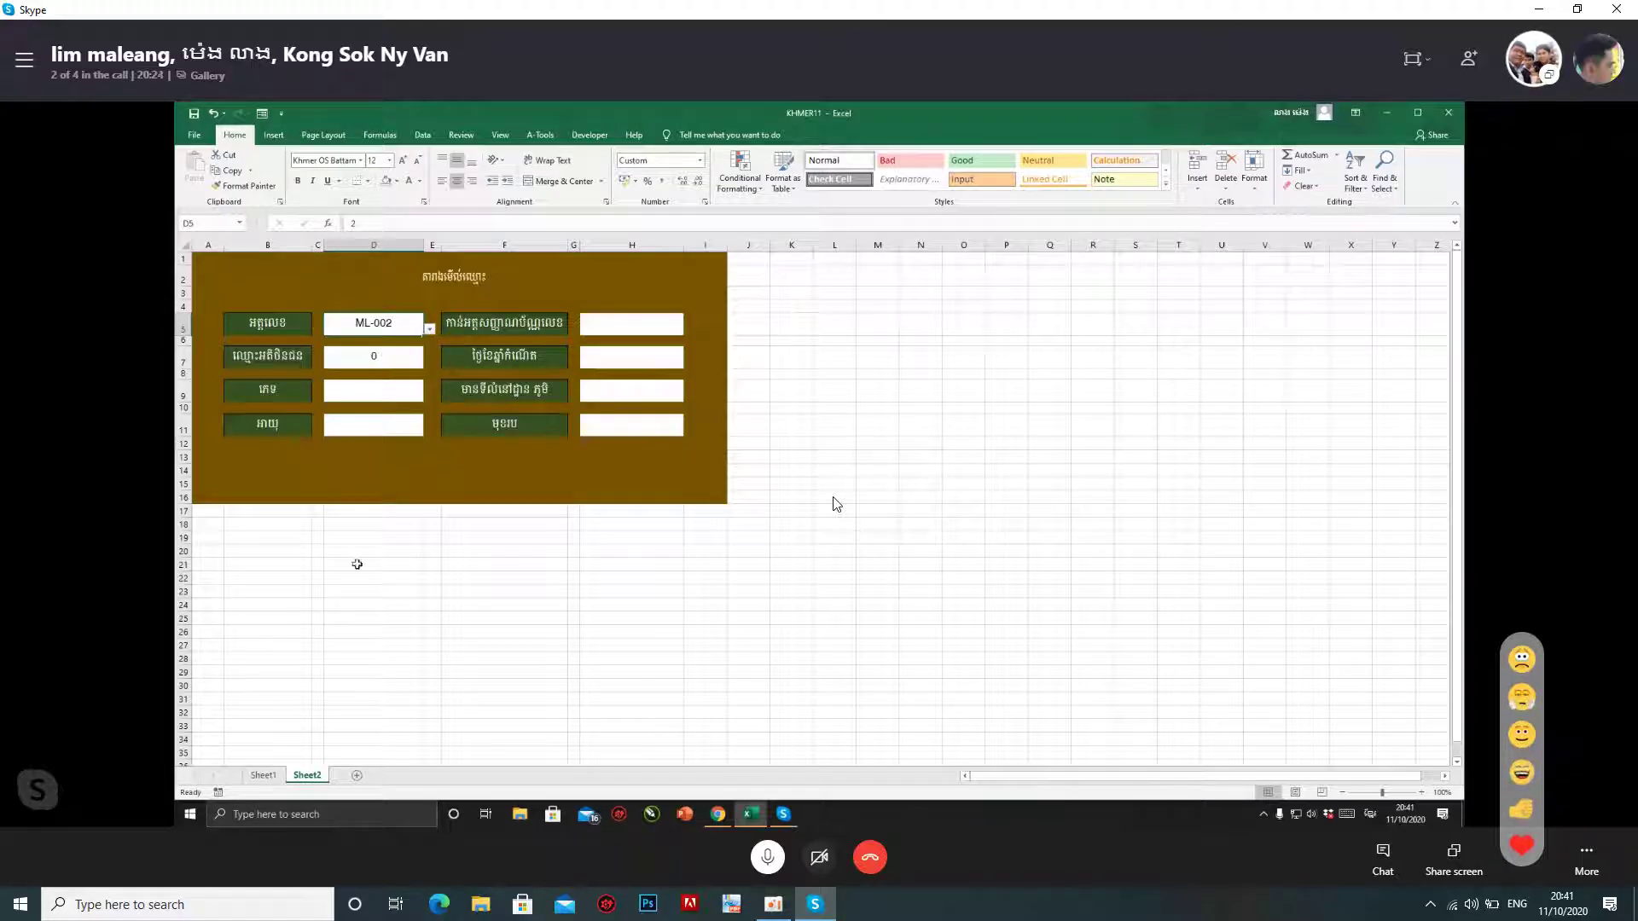
Add a conditional formatting rule to columns A to H from row 4 down on Sheet1, using formula =$B4<>"" and a light gold fill
left_click(264, 775)
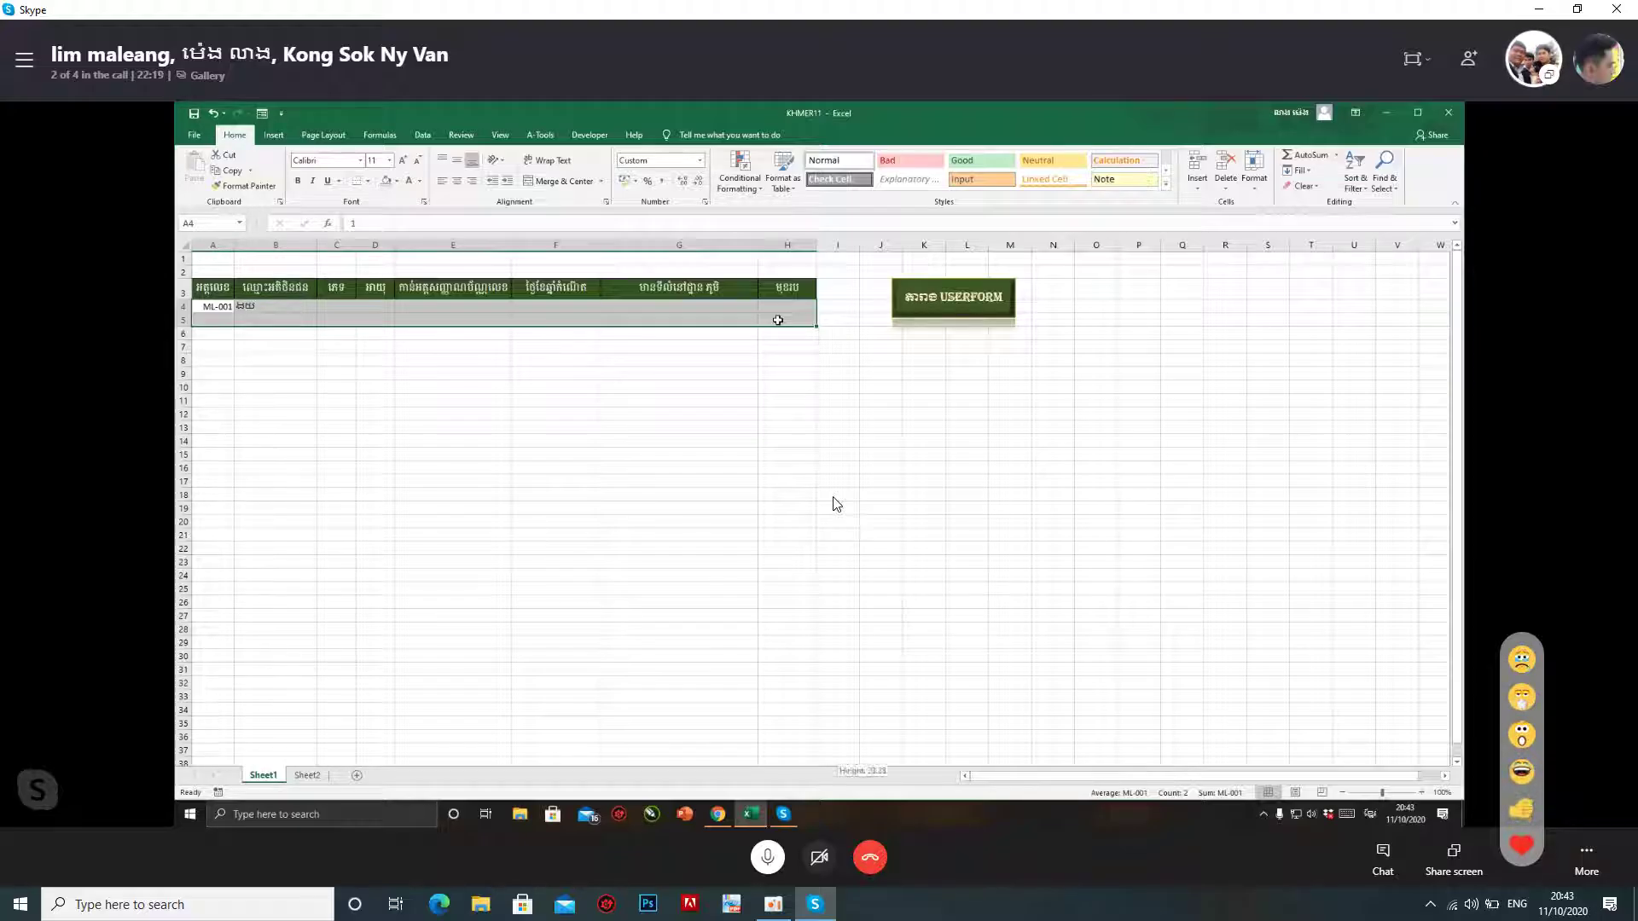
key("ctrl+shift+Down")
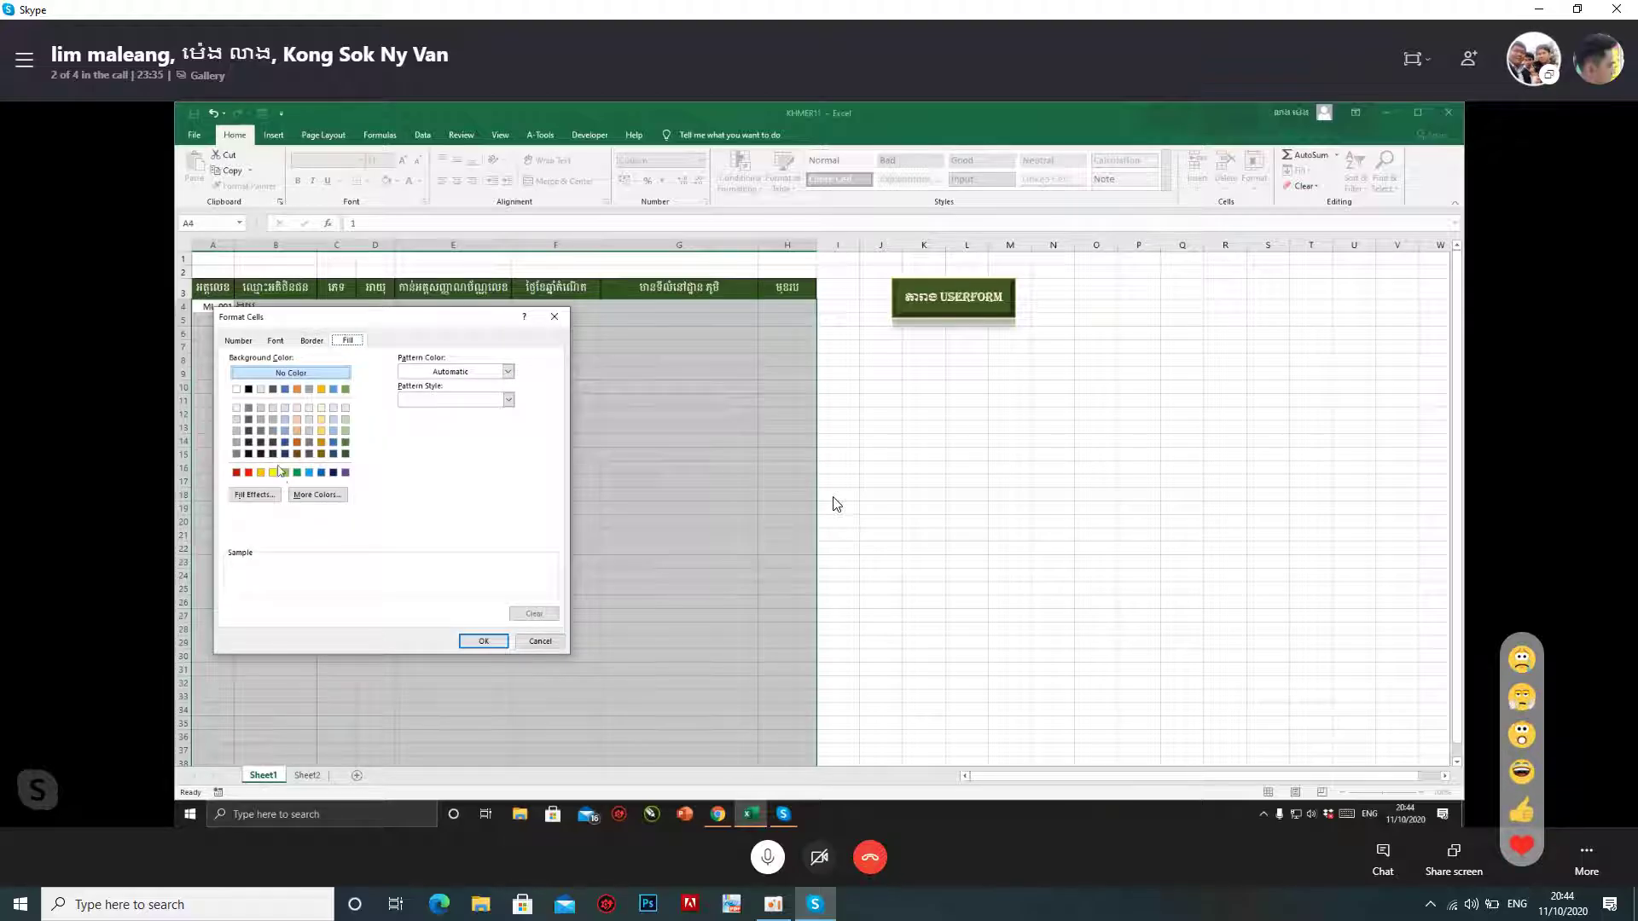
left_click(320, 409)
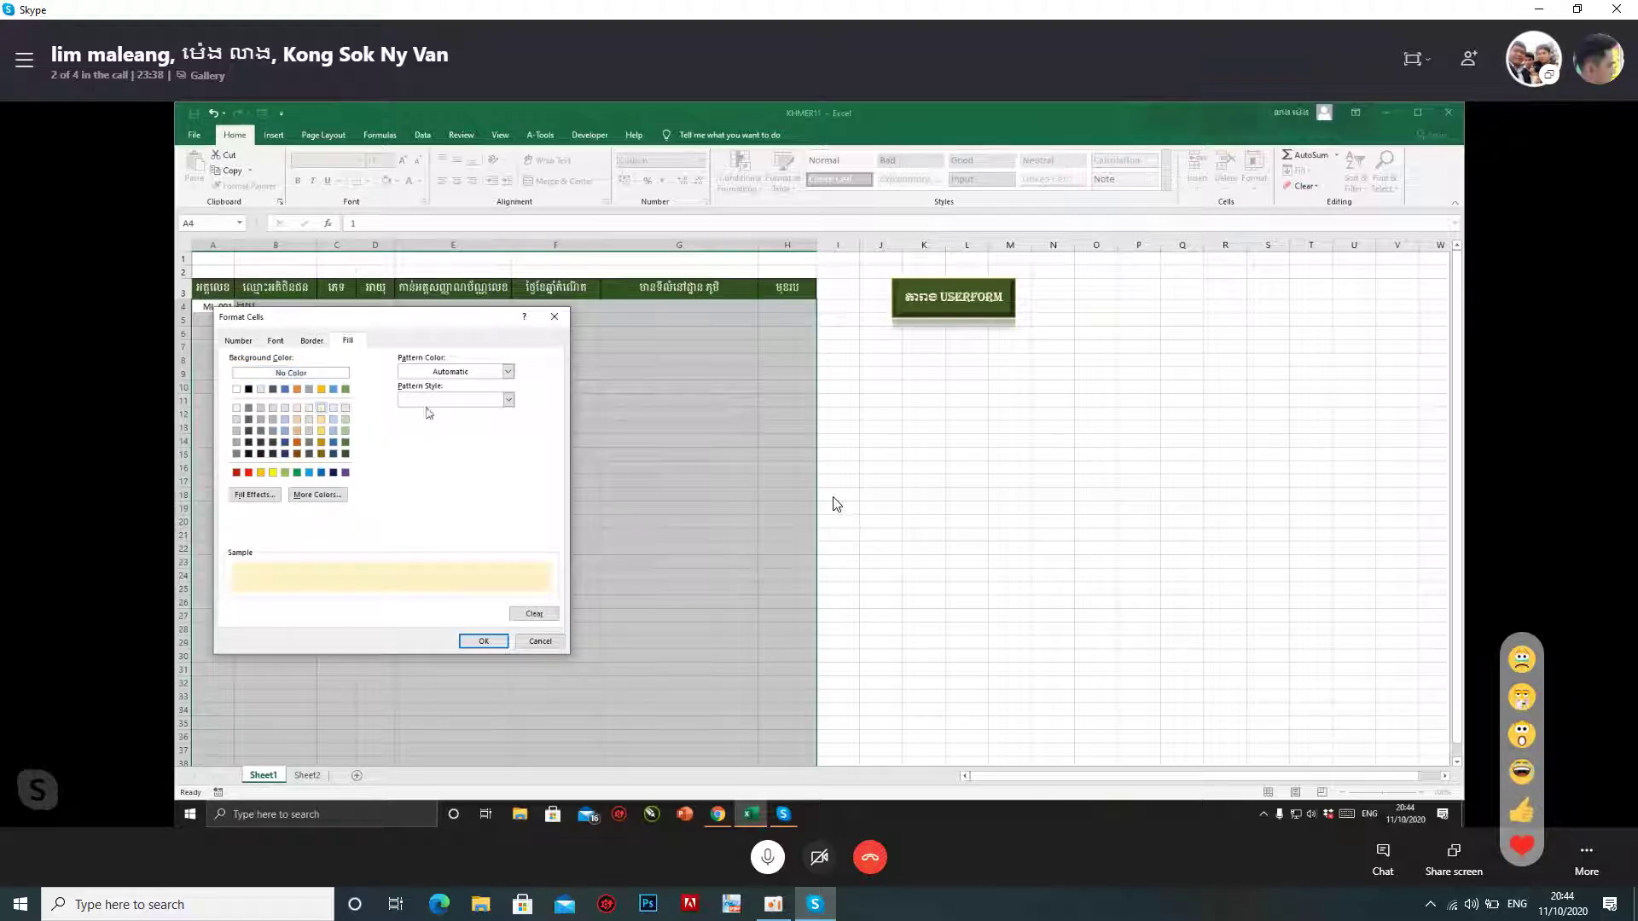
left_click(505, 640)
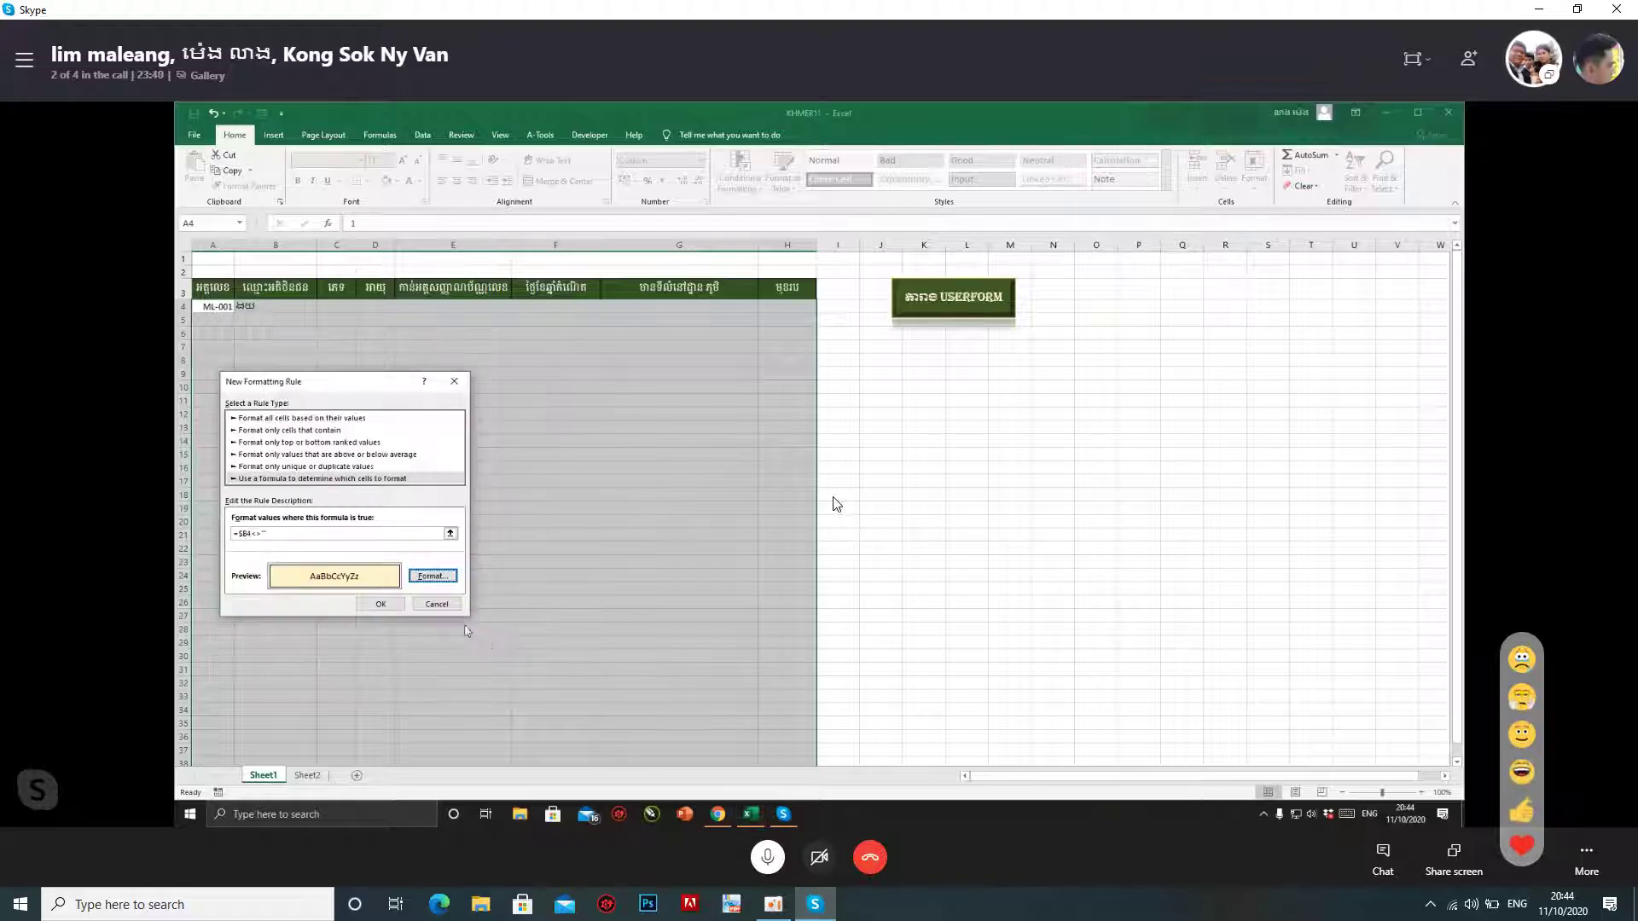
left_click(381, 605)
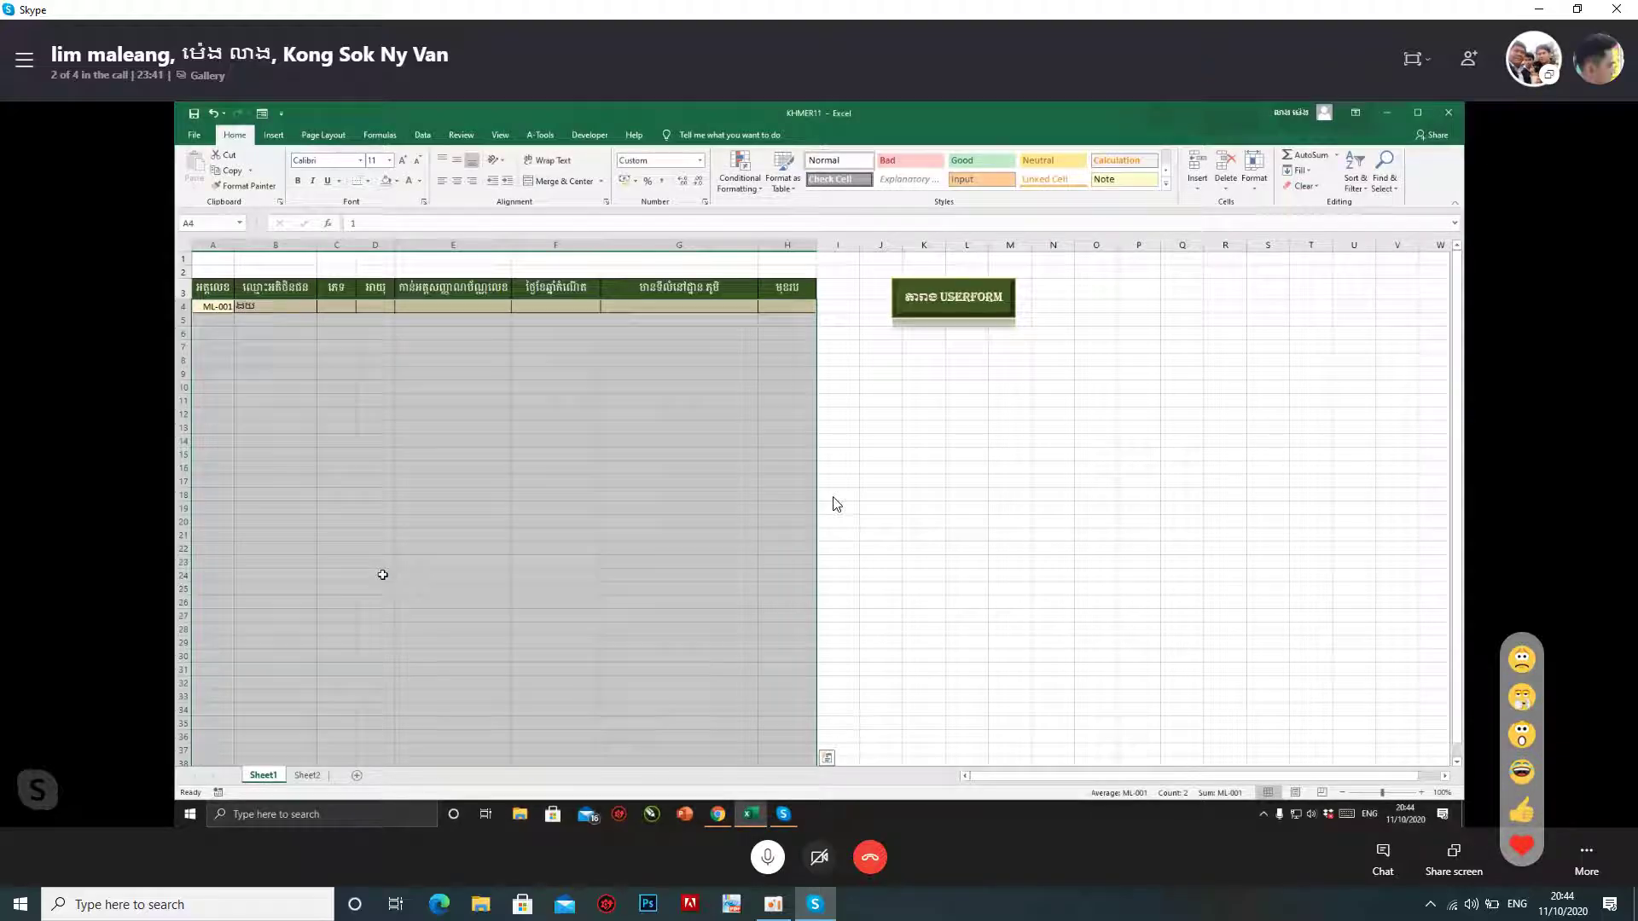
Fill a second record in row 5 with "g" in the customer name column and 2 in the ID column
left_click(267, 320)
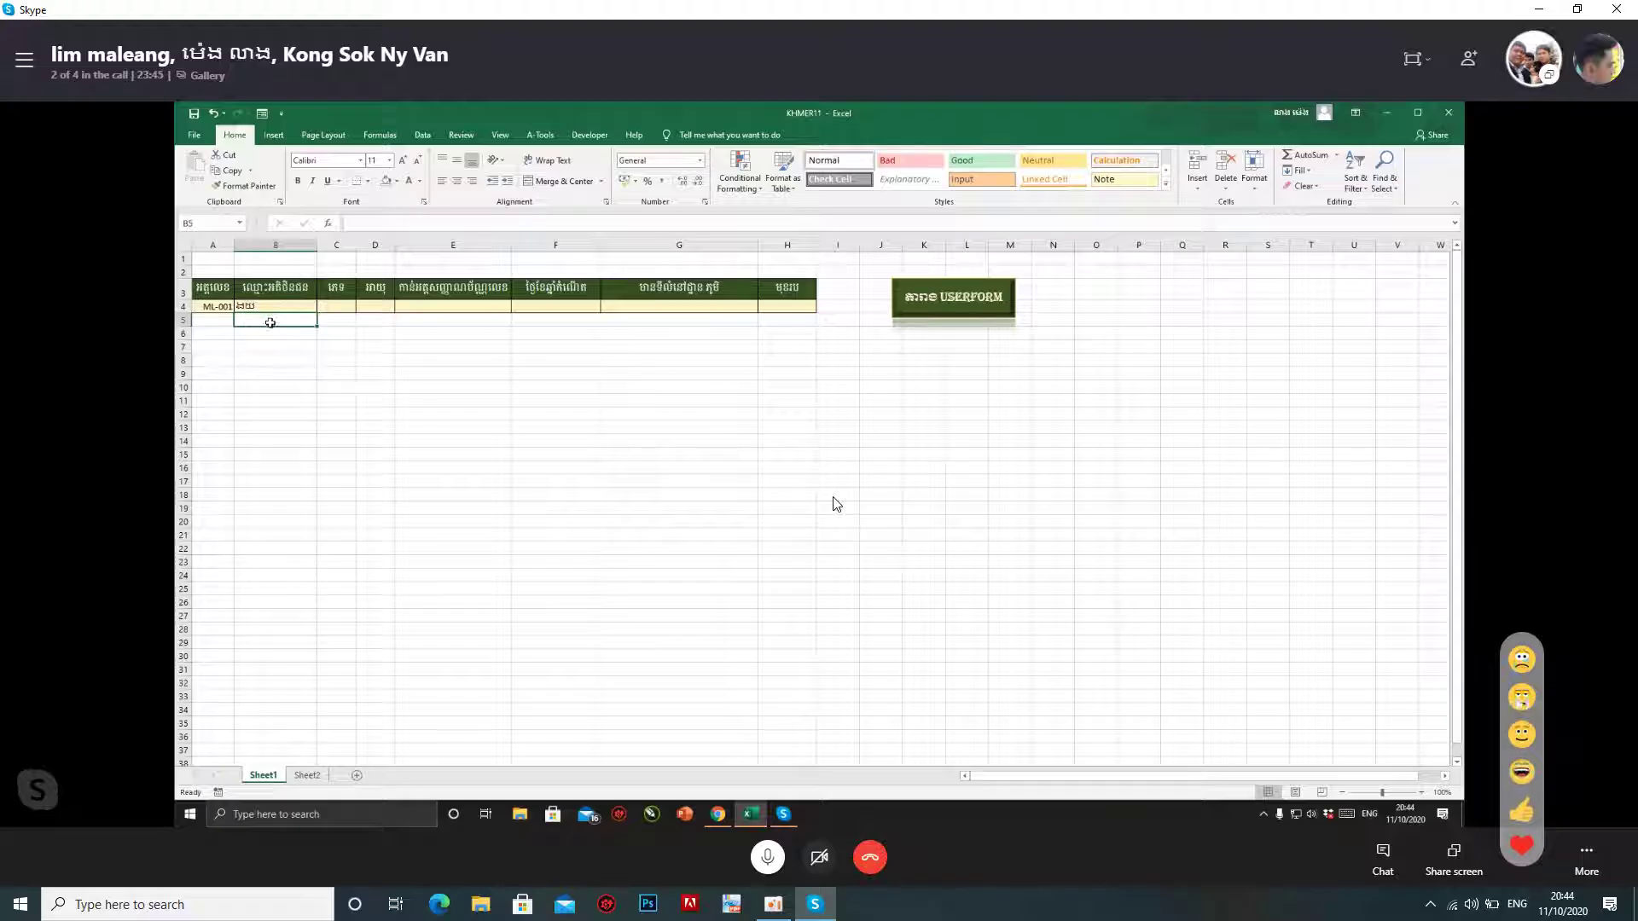
type("g")
left_click(281, 348)
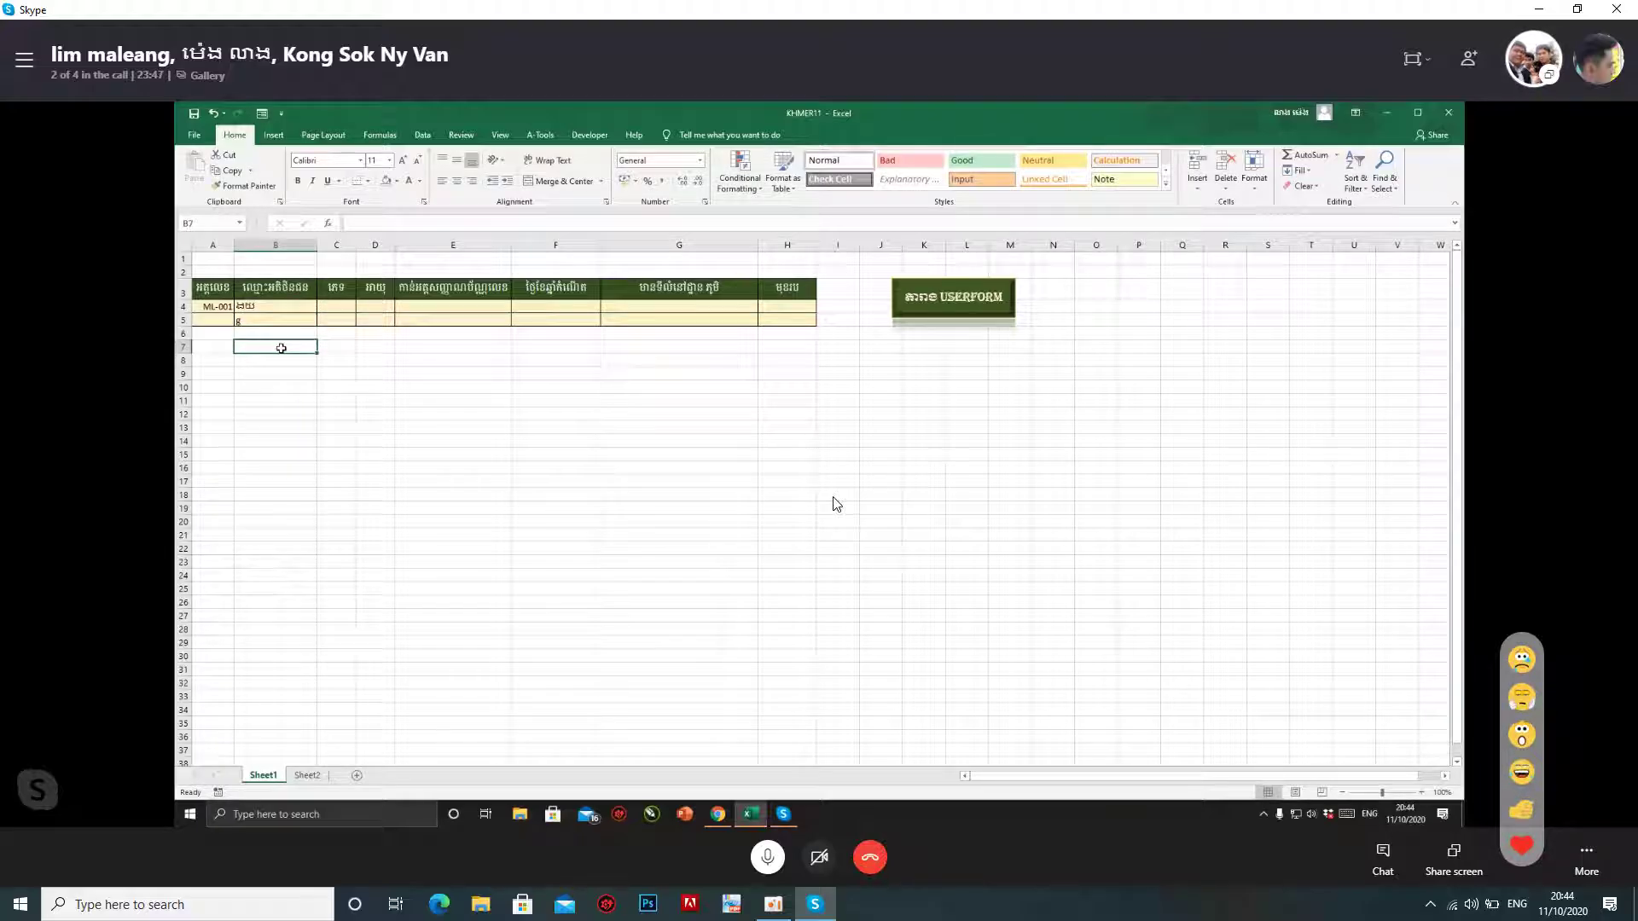
left_click(215, 321)
type("2")
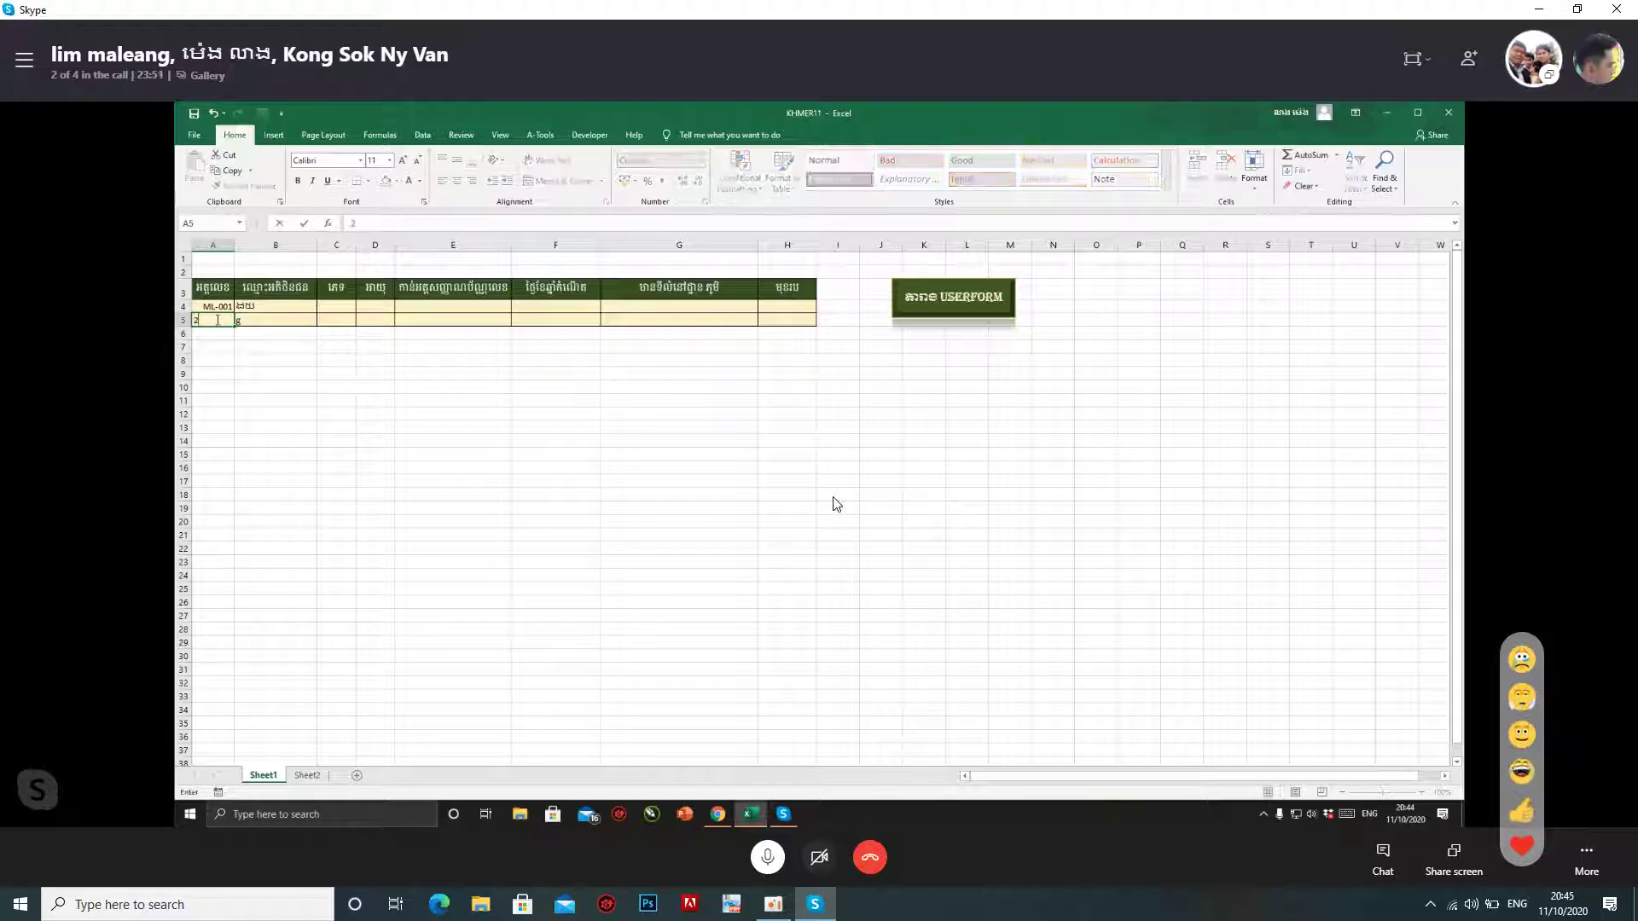
left_click(290, 360)
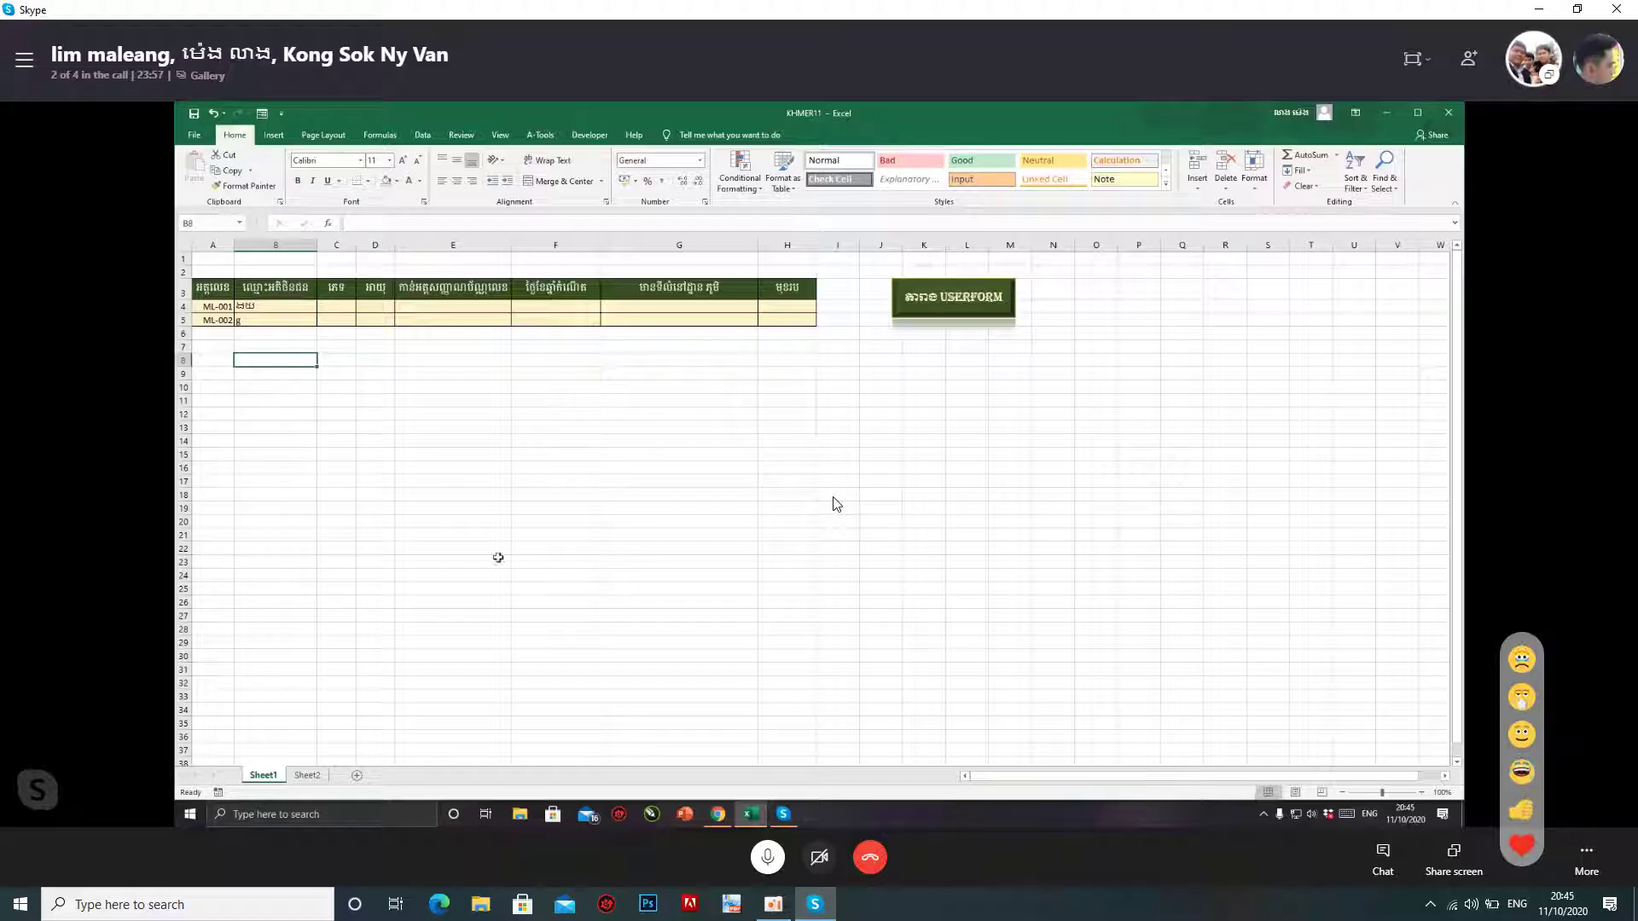
Choose record ML-001 in the ID lookup field on Sheet2
left_click(307, 775)
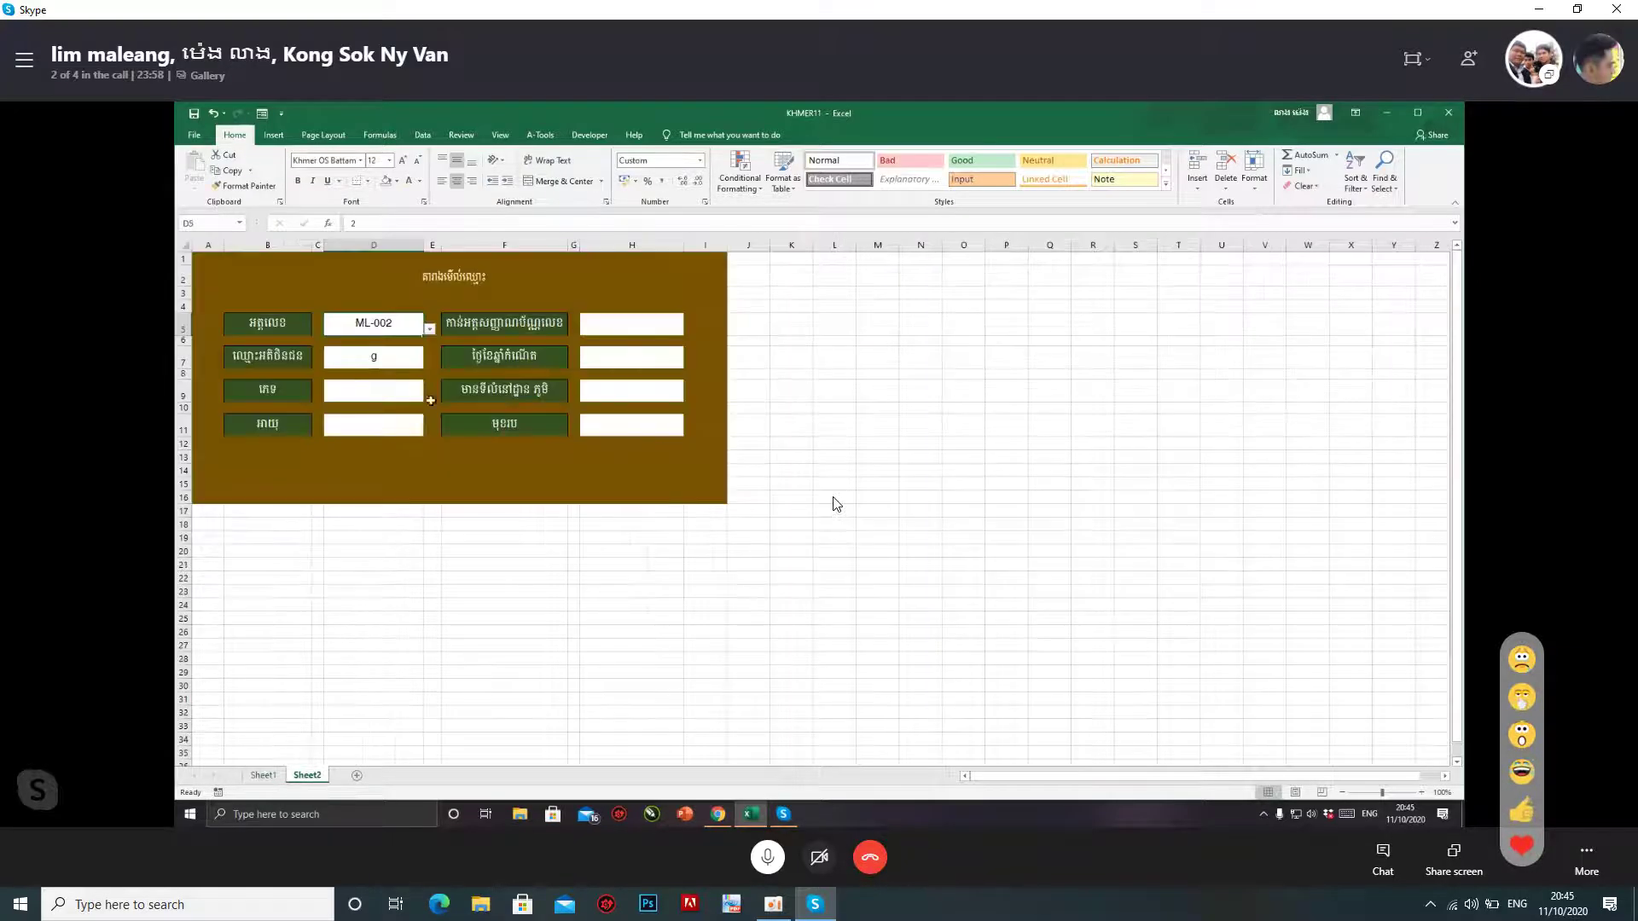
left_click(433, 340)
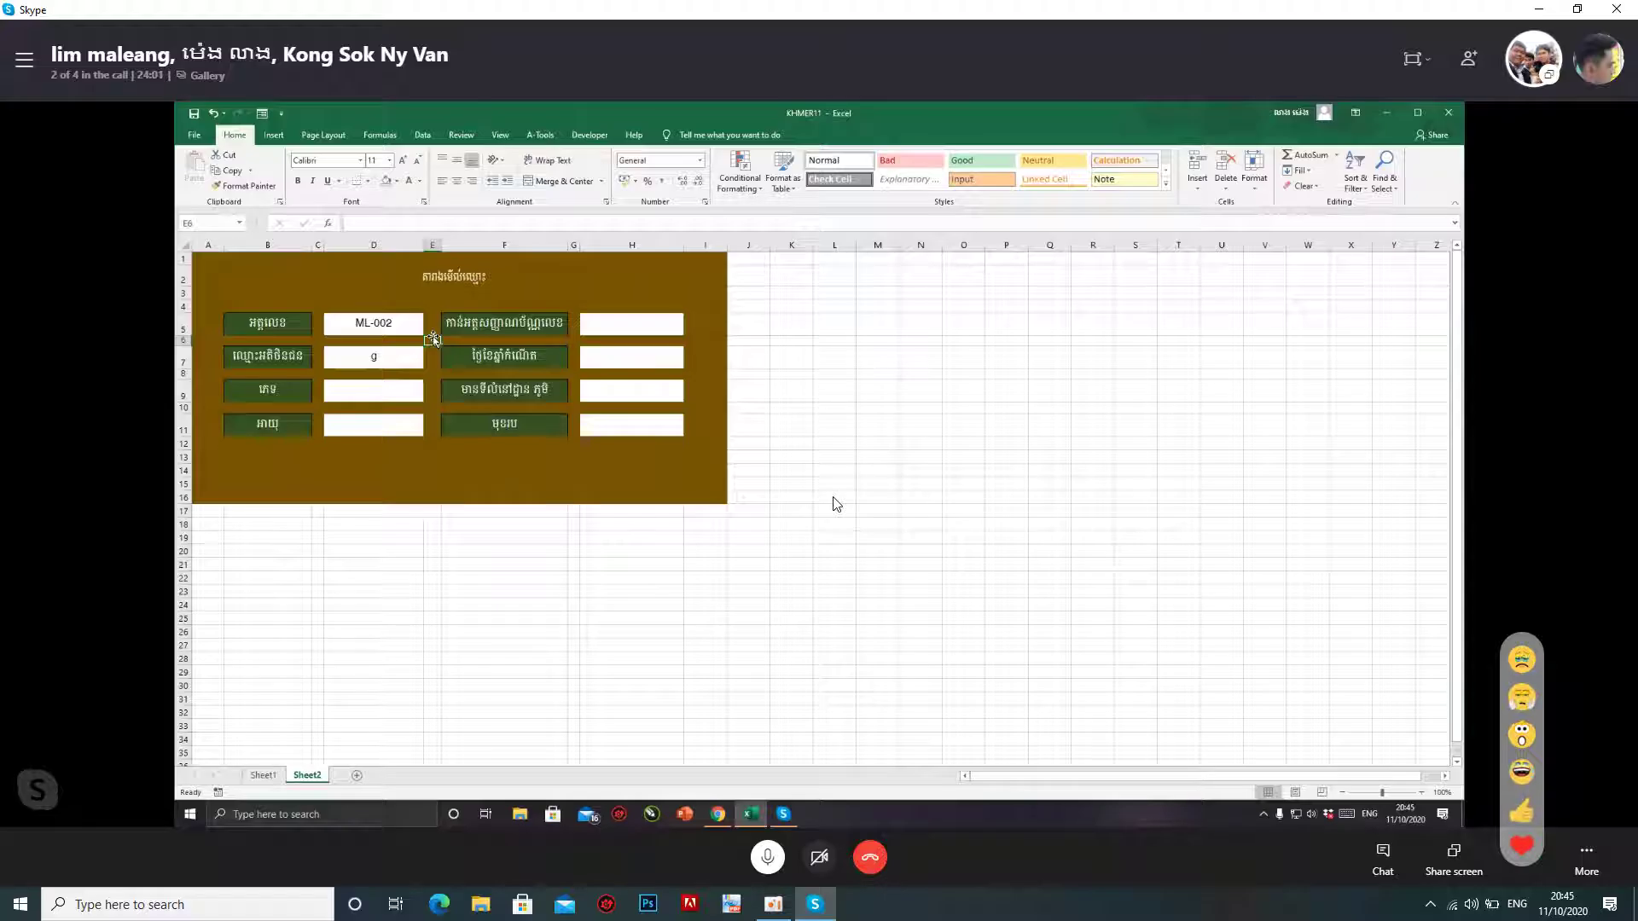
left_click(418, 333)
left_click(429, 331)
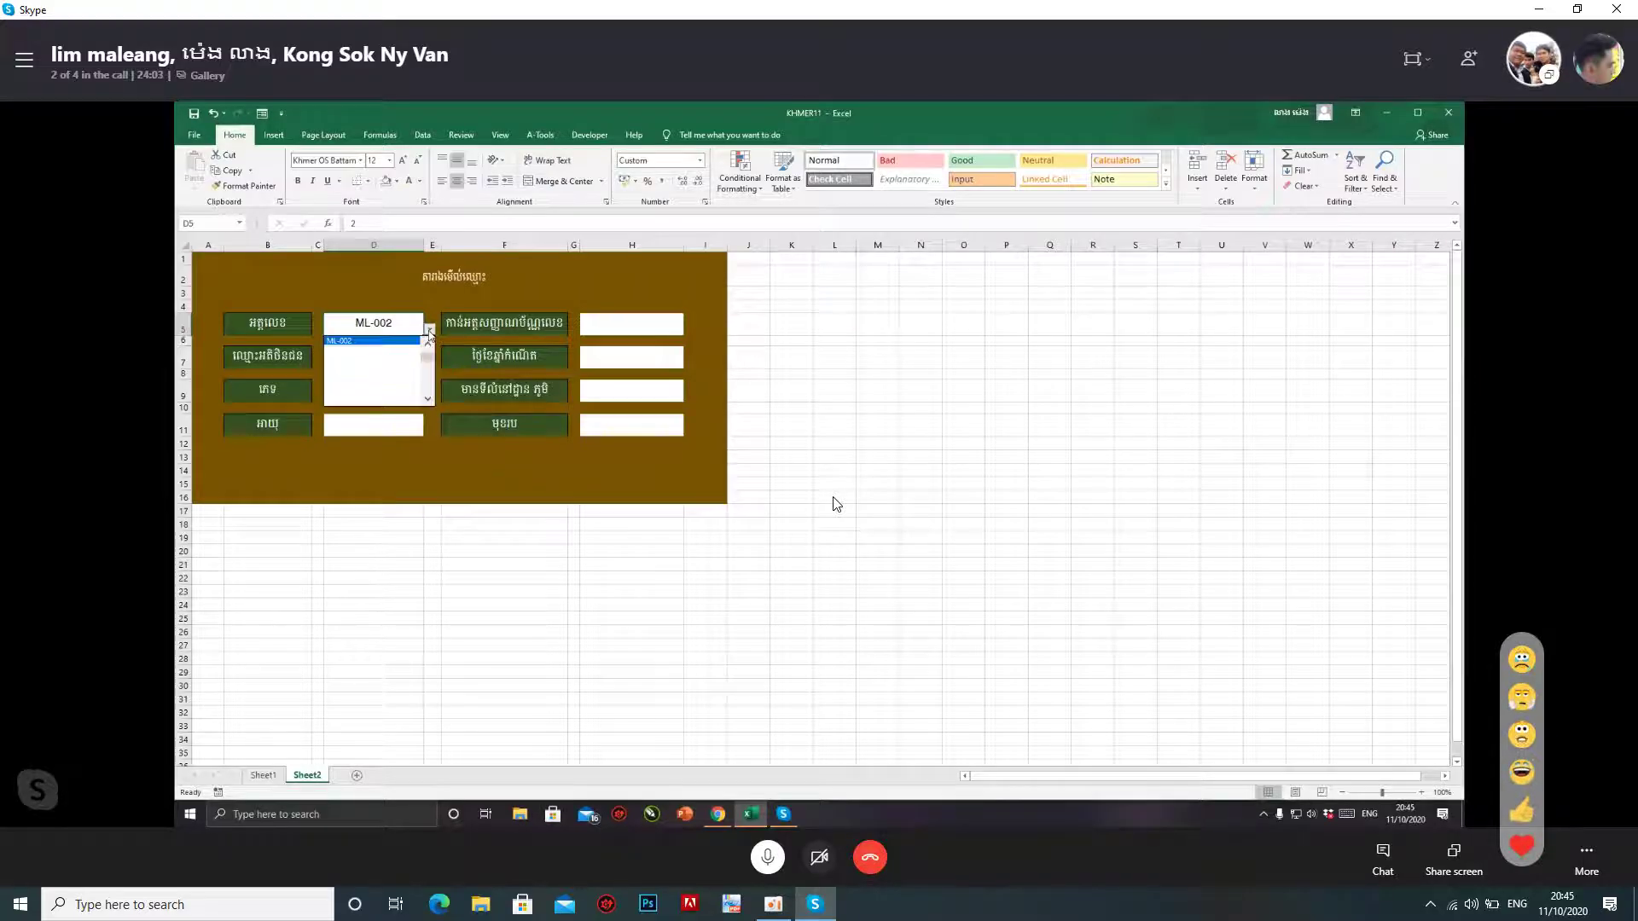
left_click(427, 342)
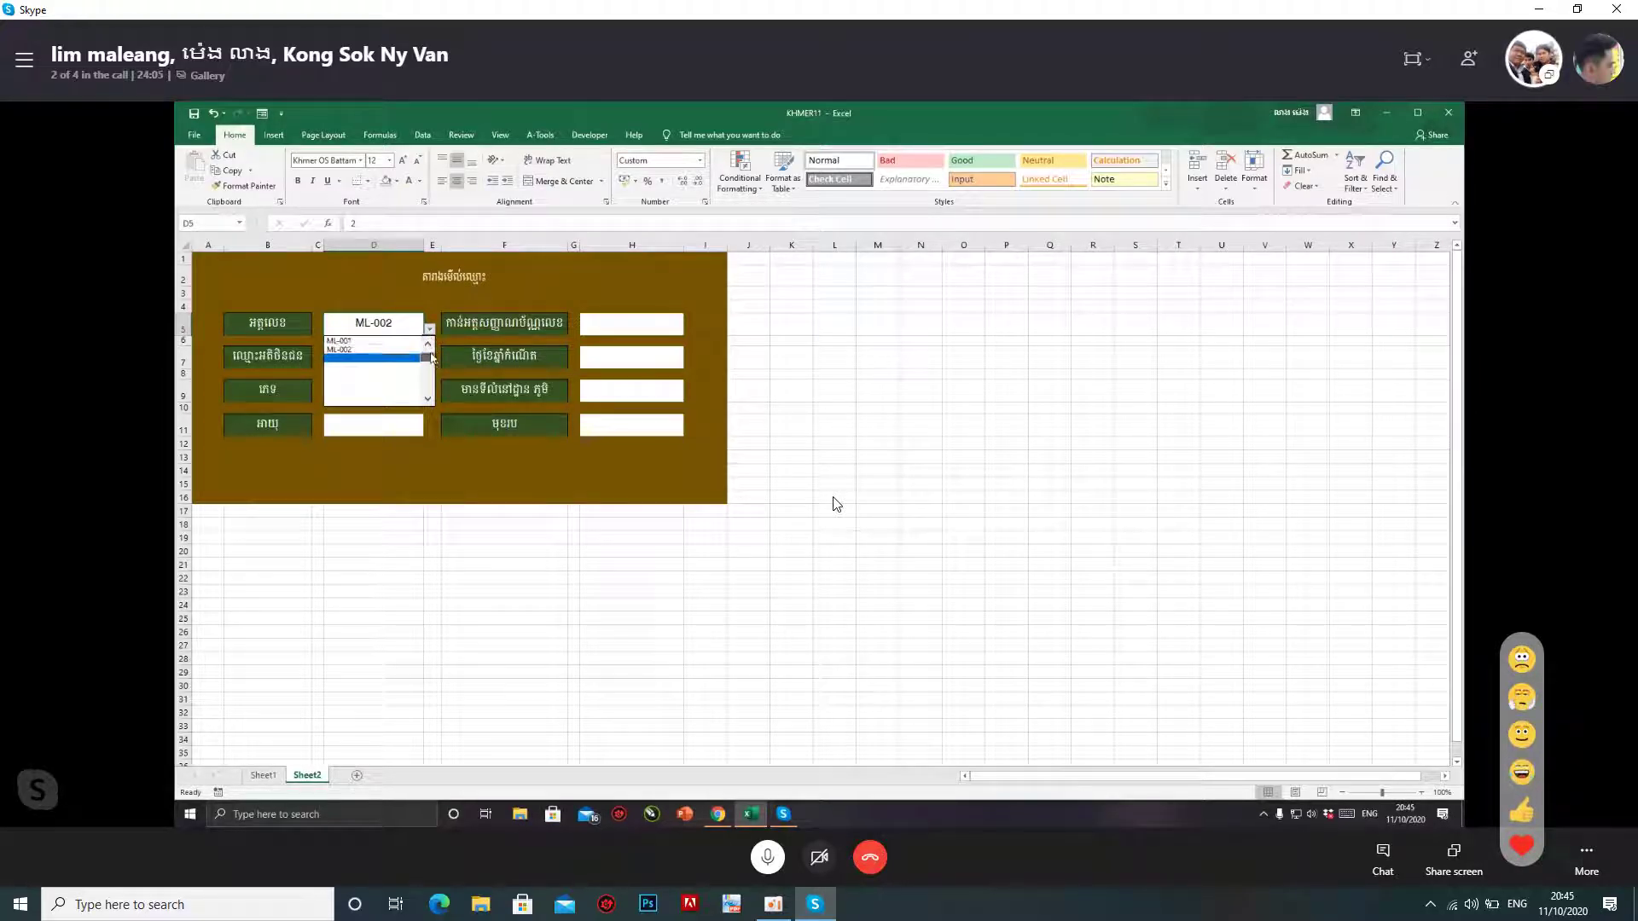
left_click(376, 351)
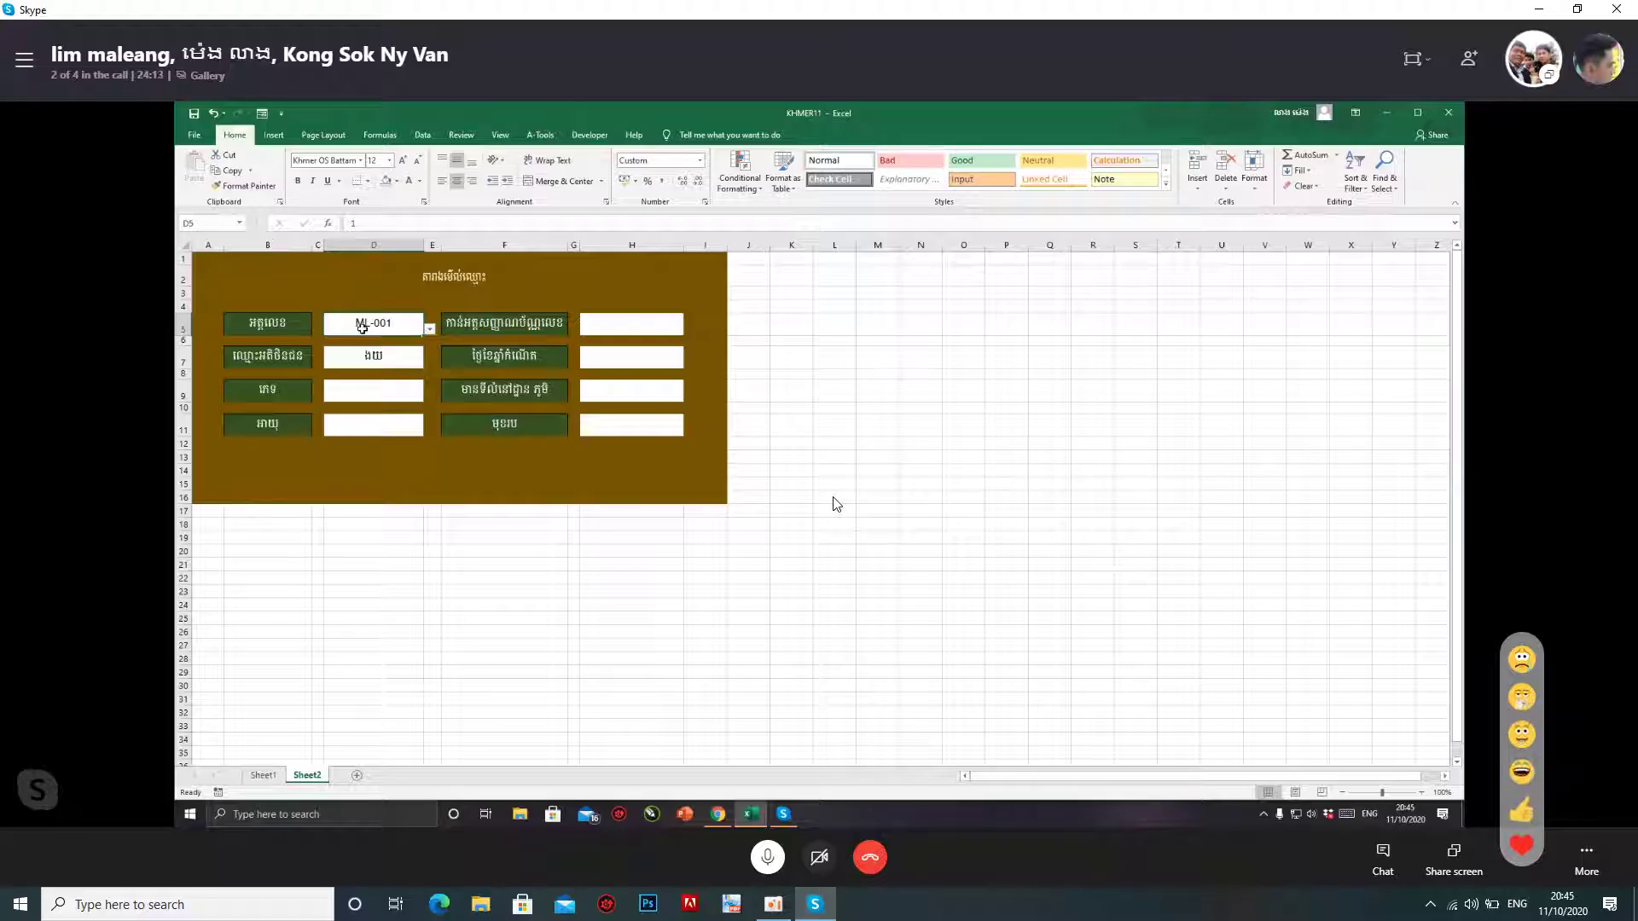
Try deleting the ID lookup cell D5 with the cells below shifted up, and undo the deletion
right_click(390, 329)
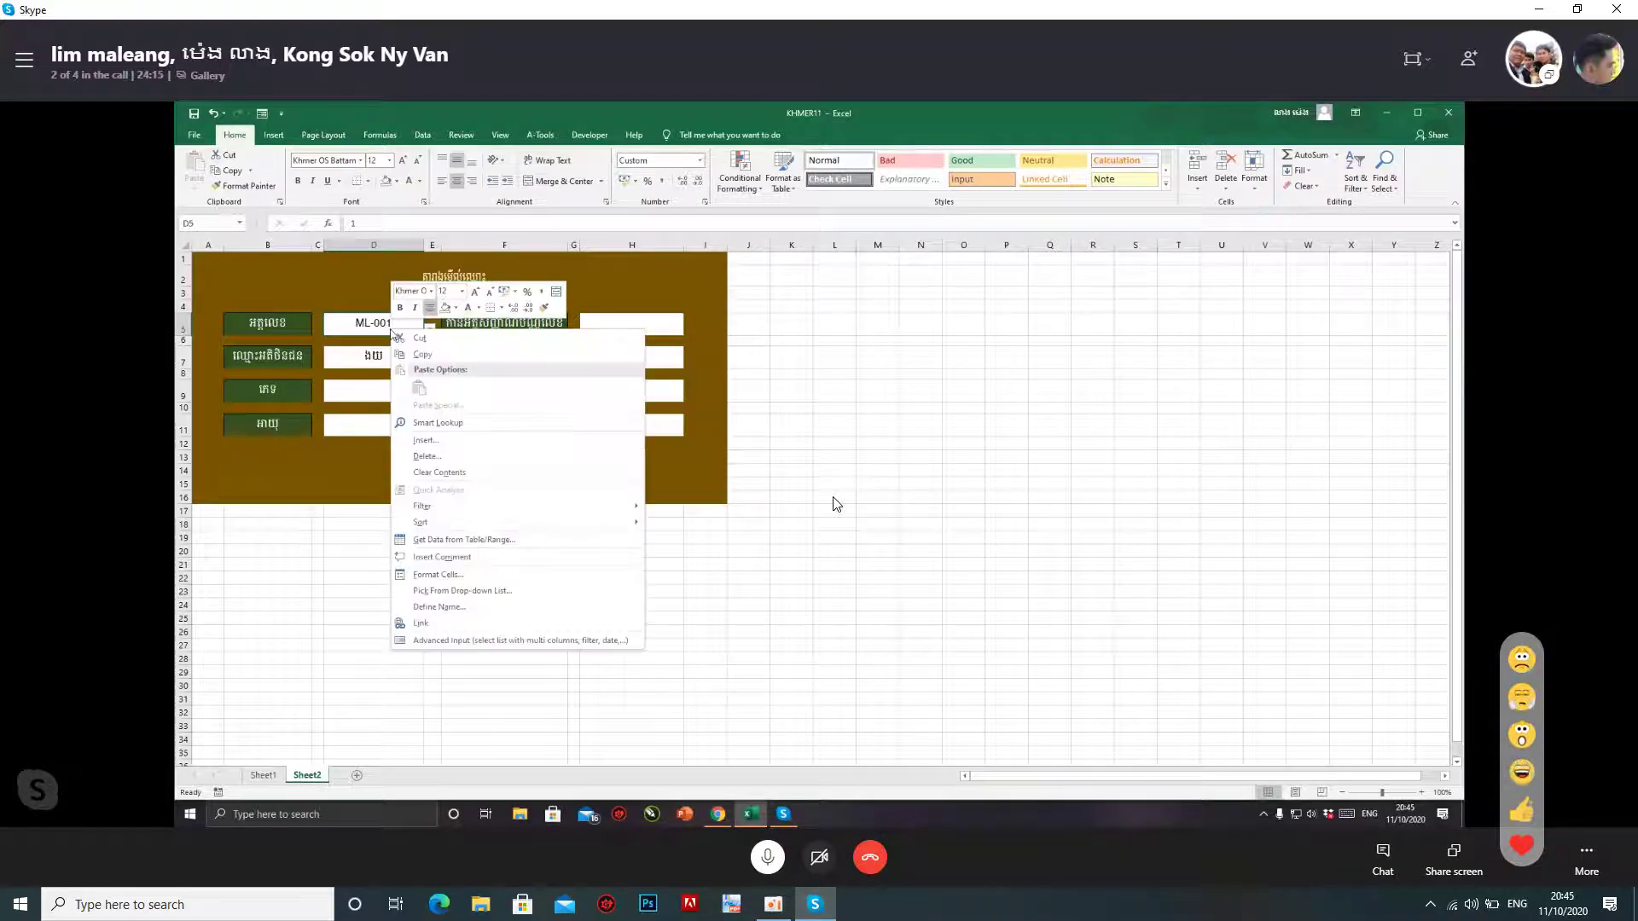
left_click(426, 457)
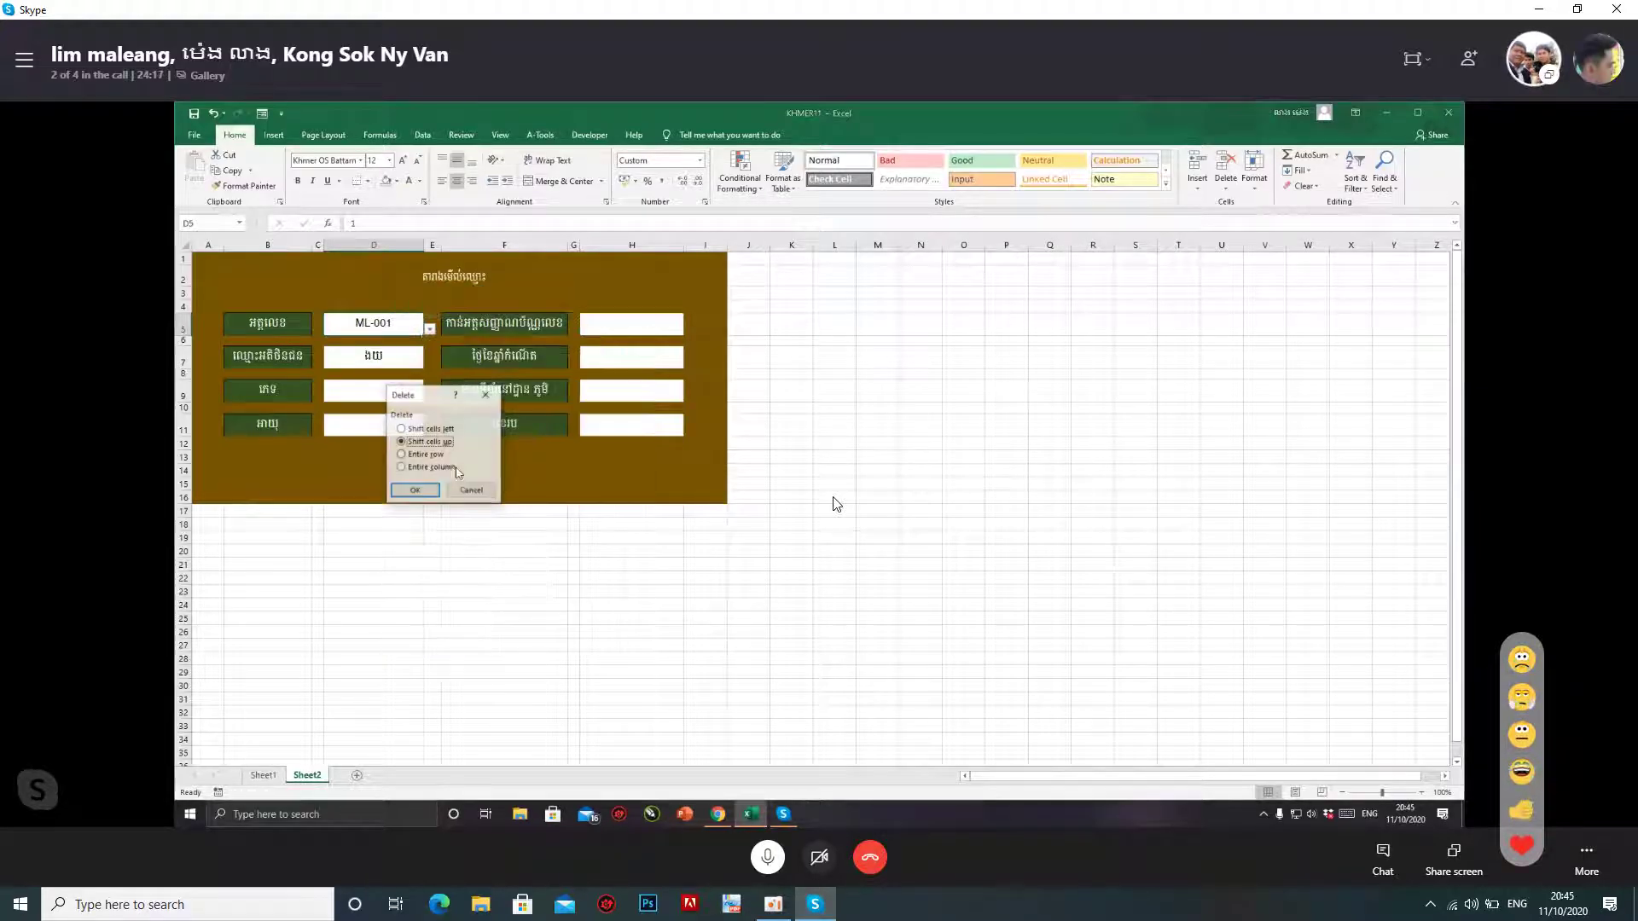
left_click(415, 491)
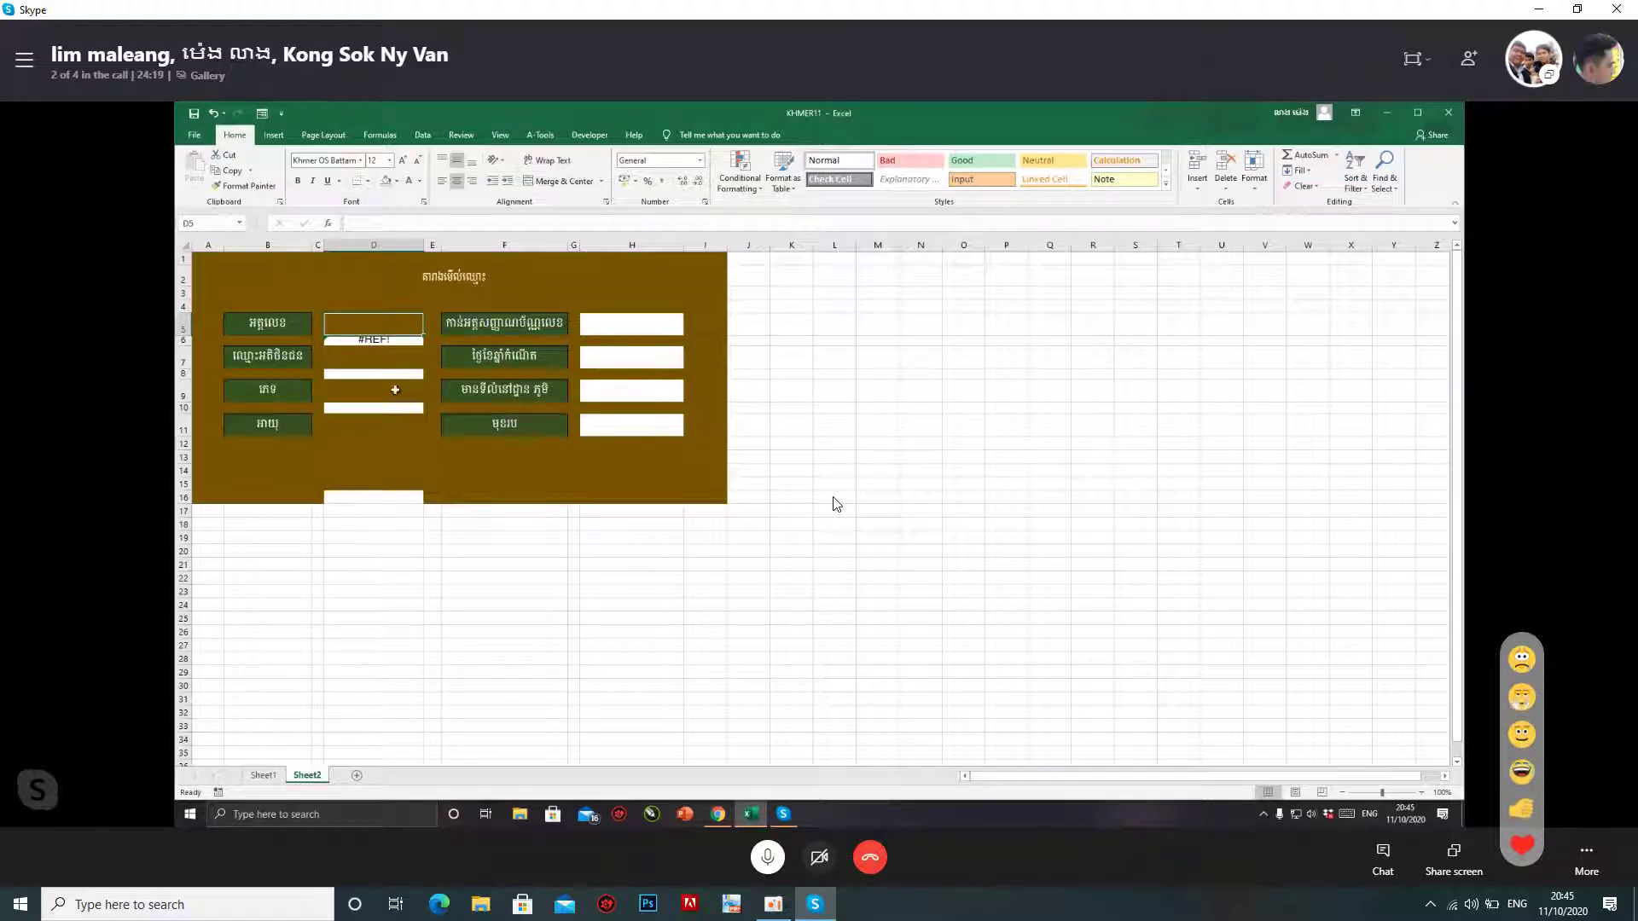
left_click(213, 113)
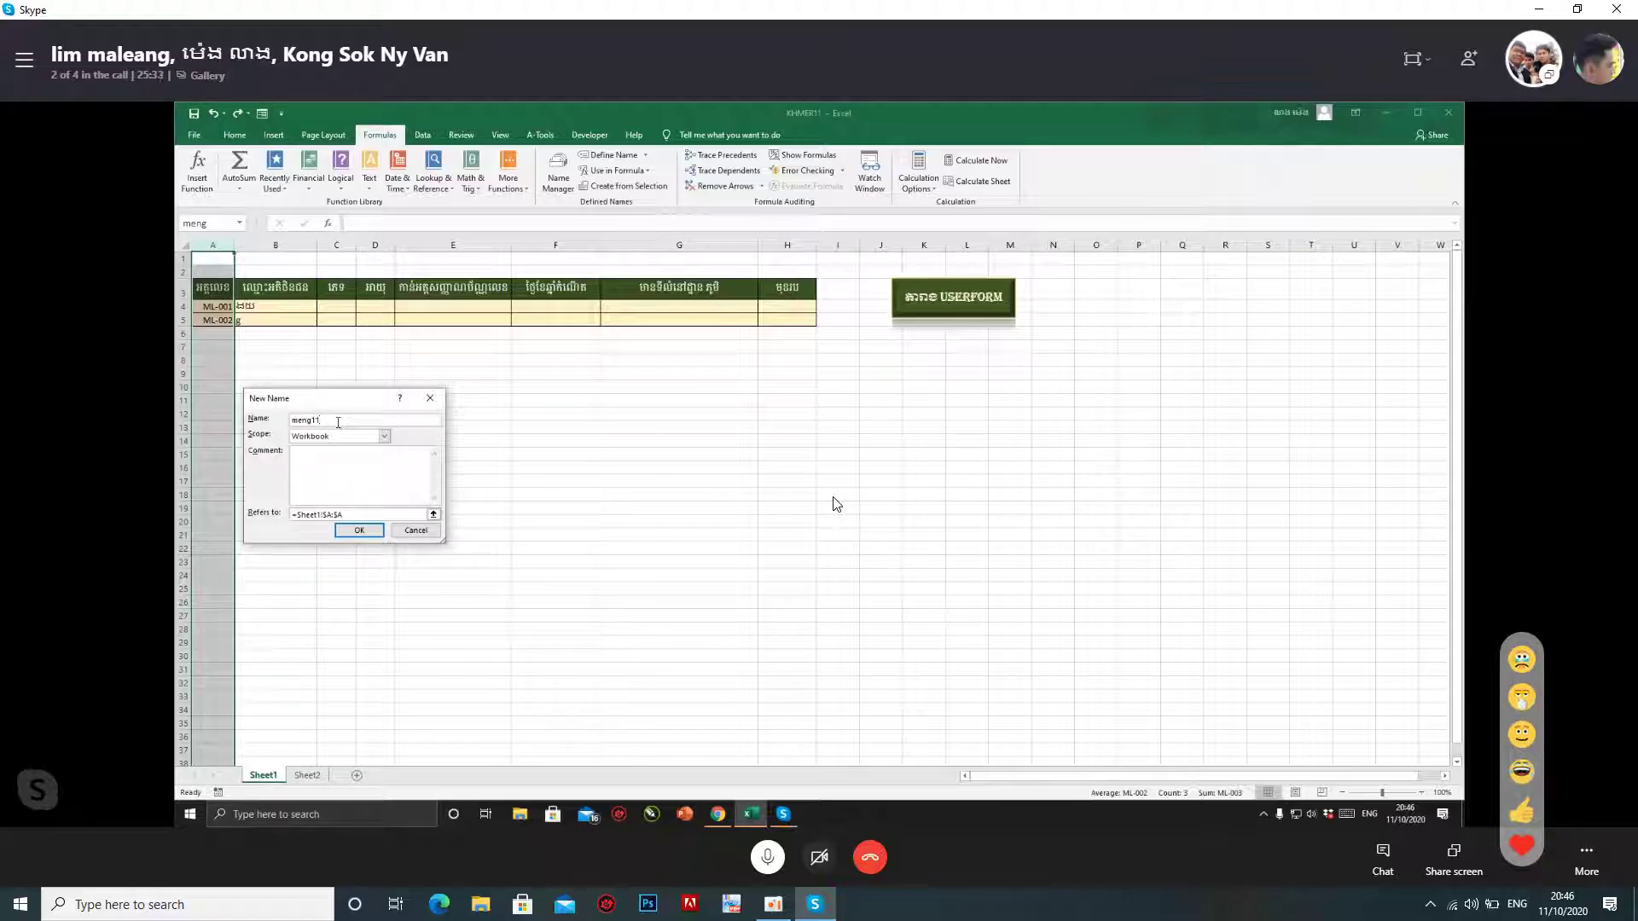
Define the workbook-wide name meng11 for column A of Sheet1
left_click(359, 533)
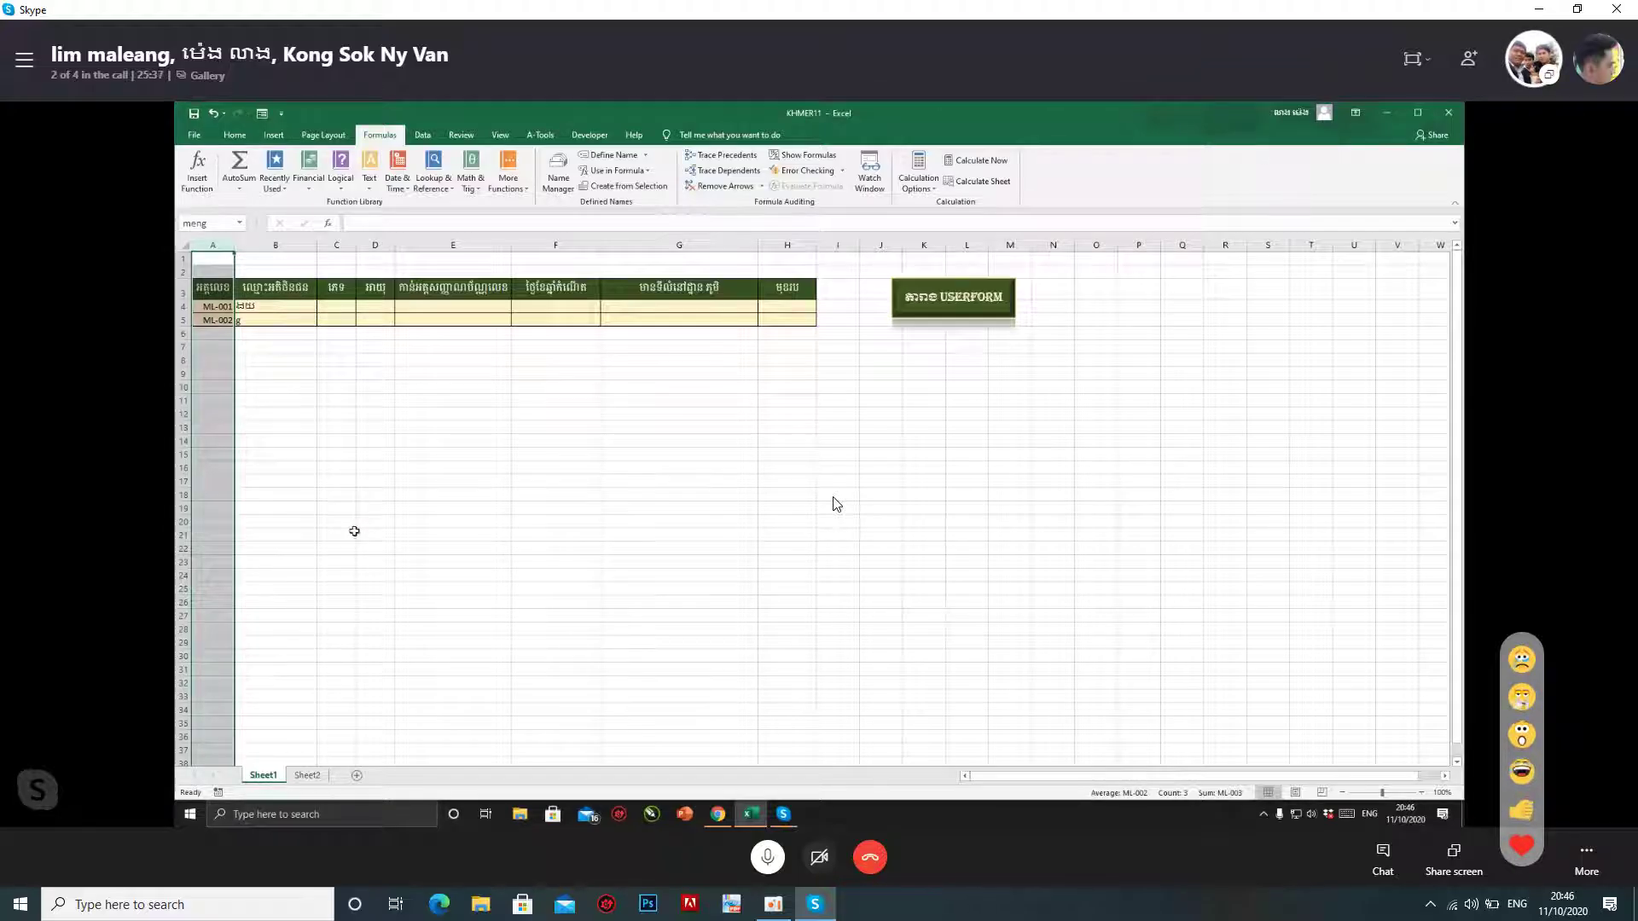
left_click(256, 365)
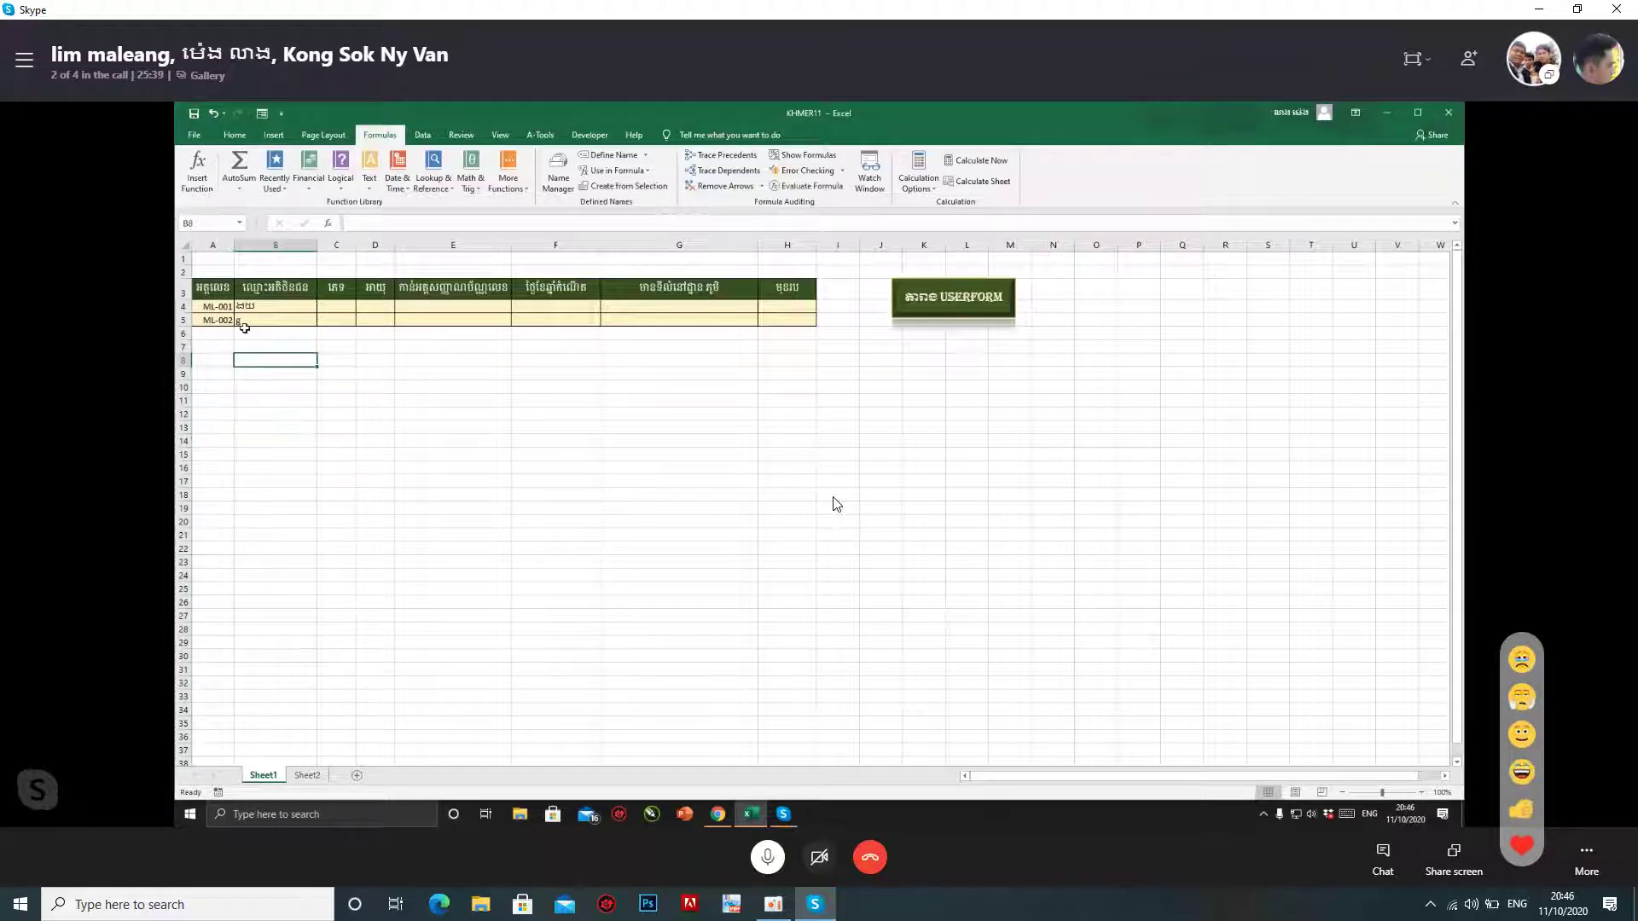
Set the validation of ID cell D5 on Sheet2 to a list, clearing its source and calling up the defined names to fill it
left_click(308, 774)
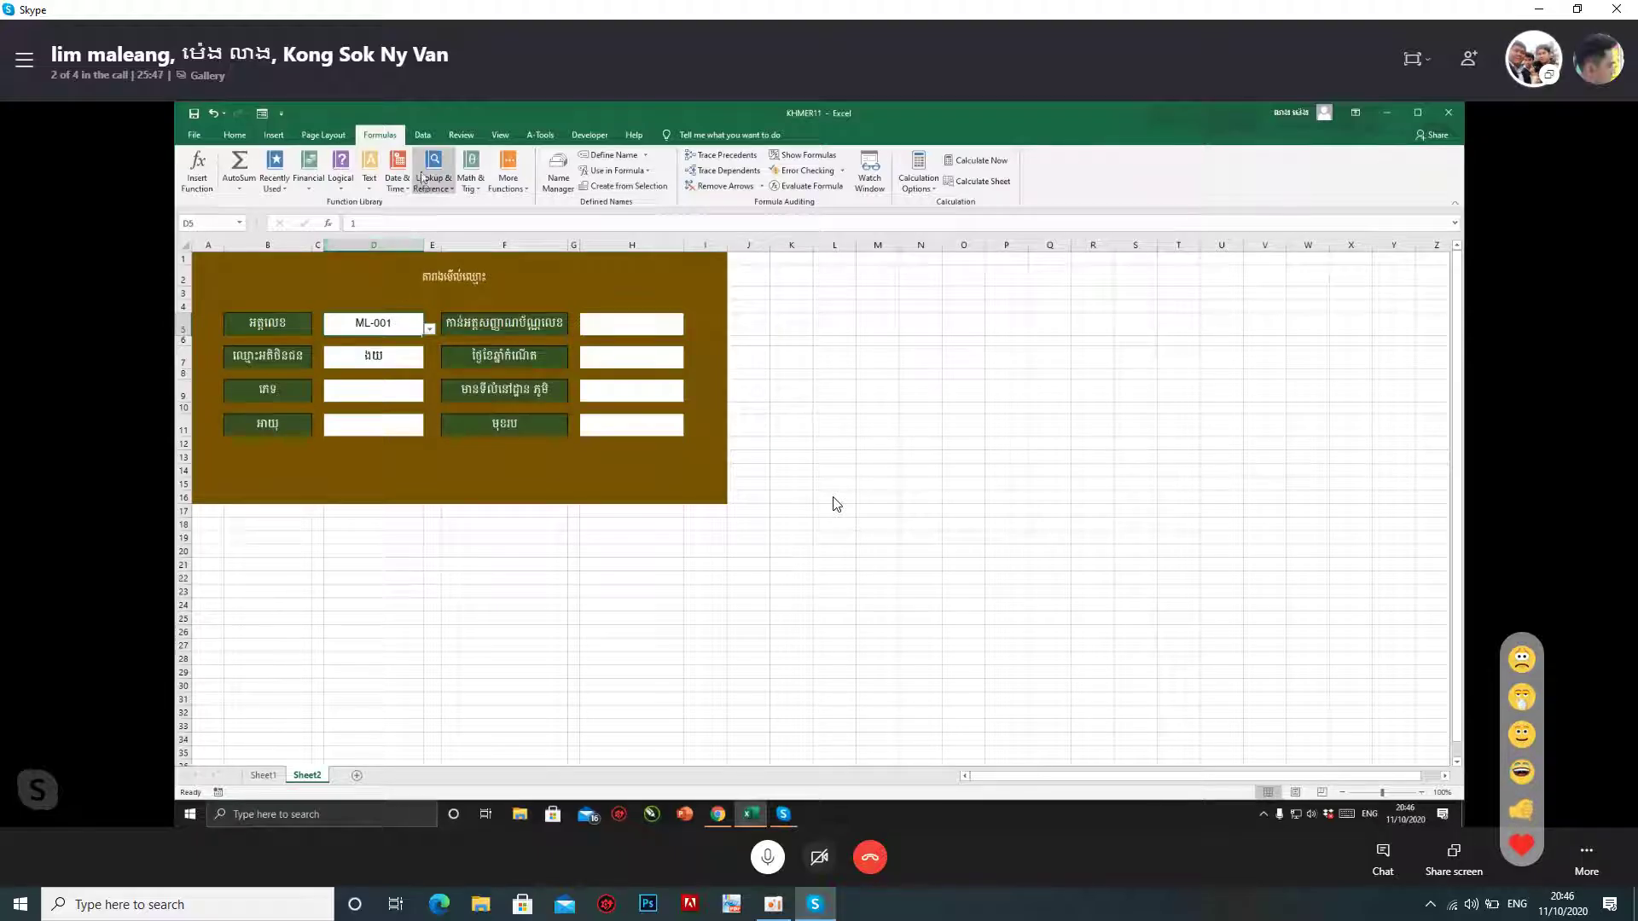
left_click(427, 137)
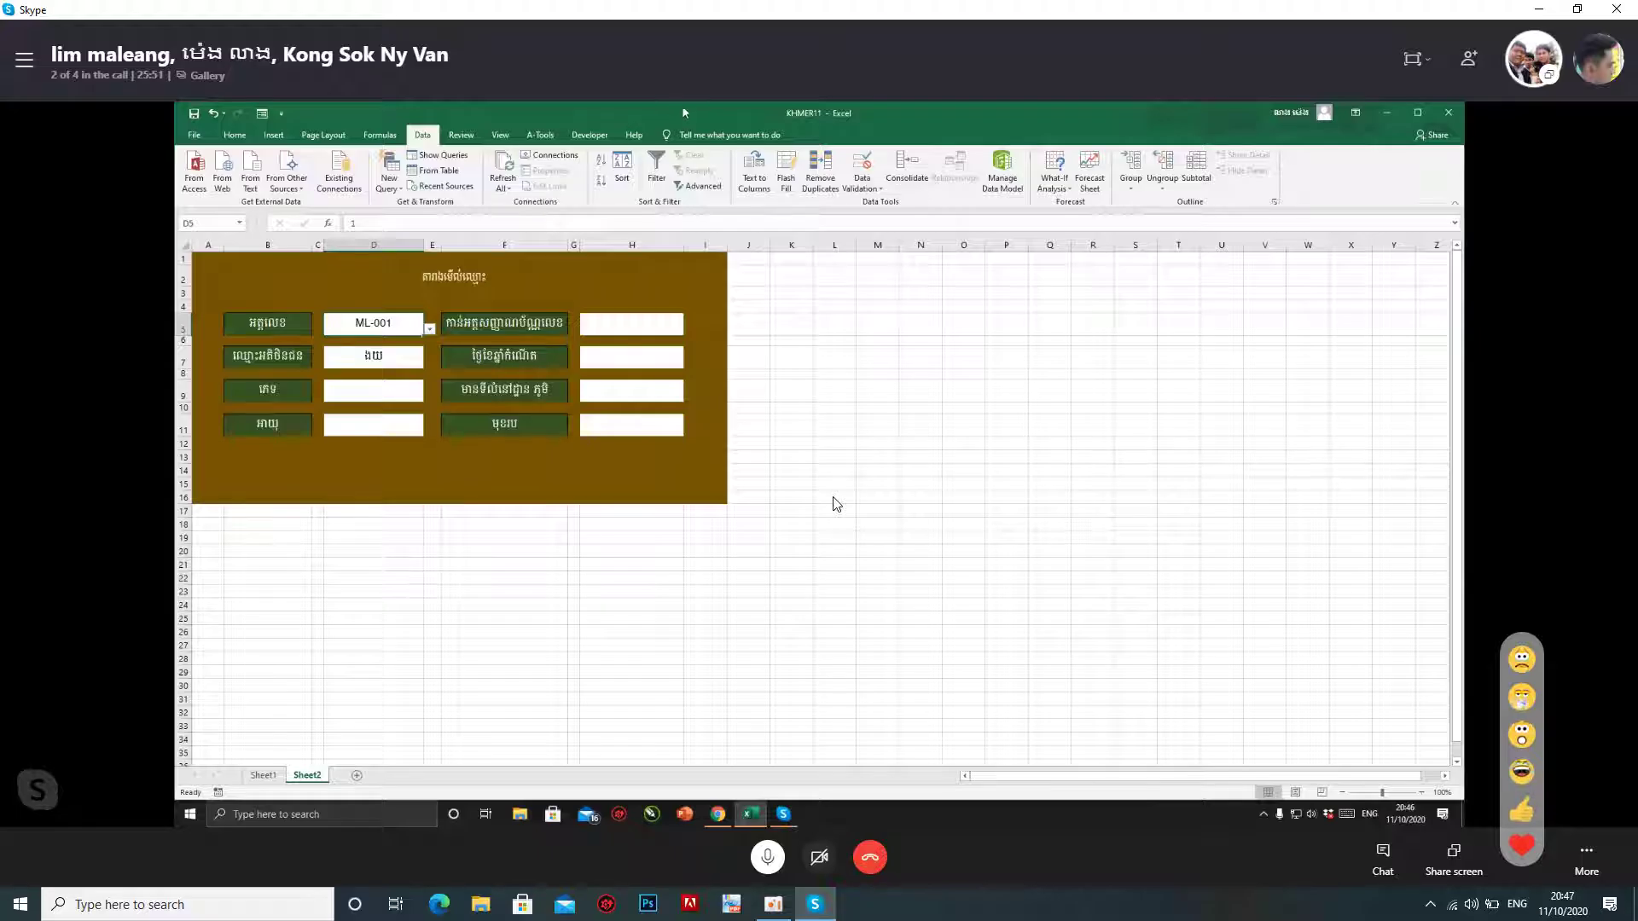
left_click(867, 183)
left_click(892, 203)
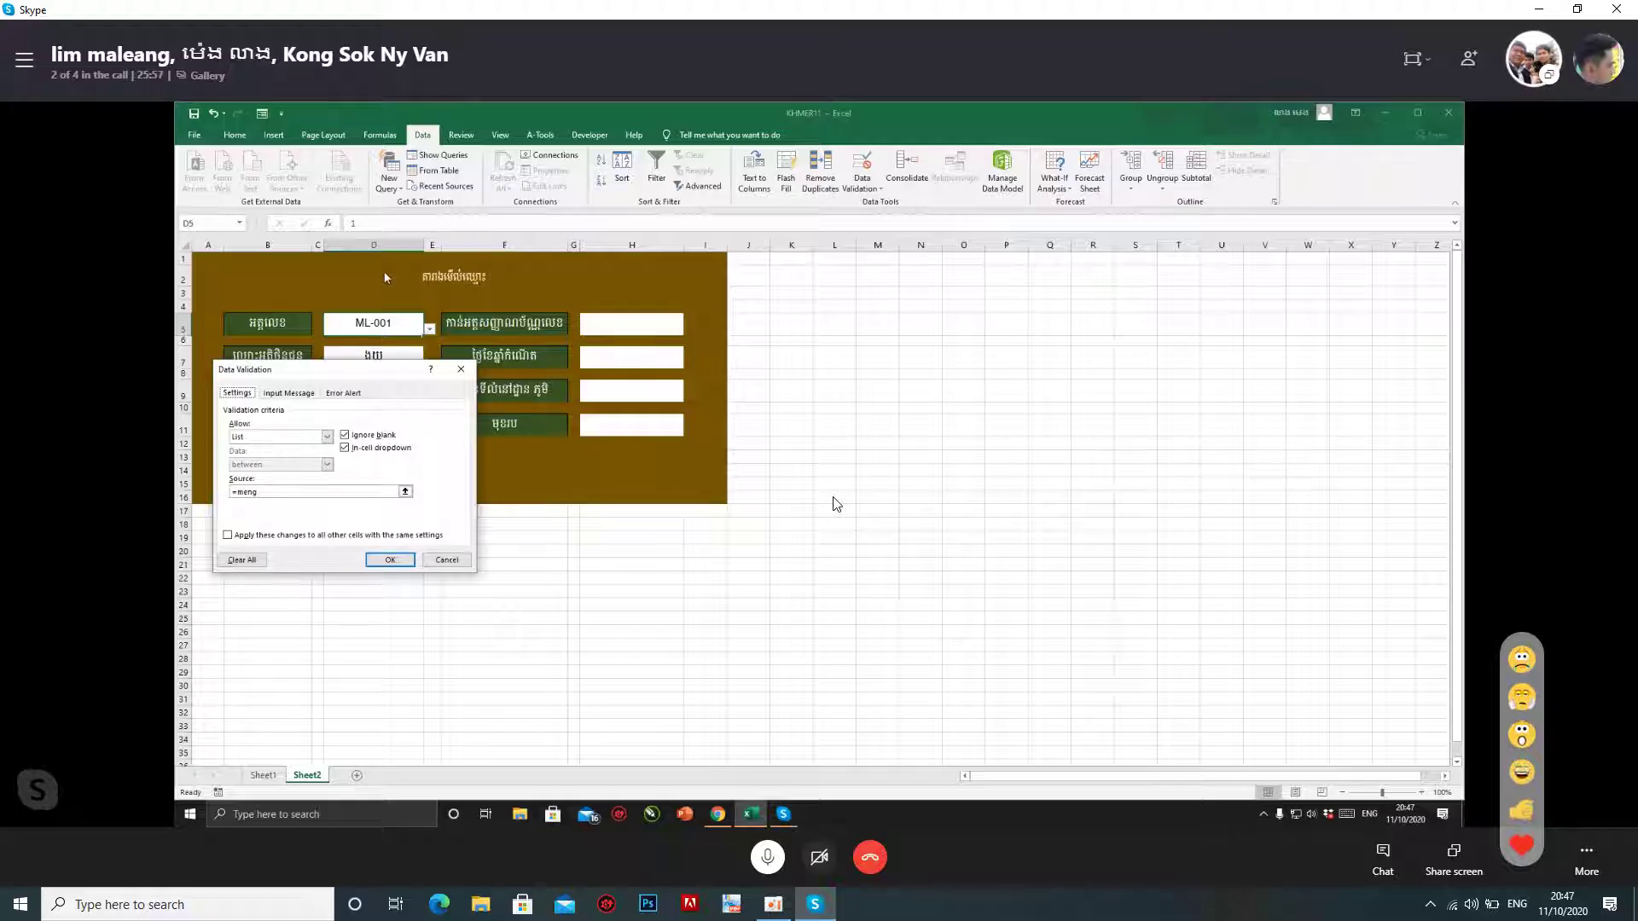
left_click(327, 436)
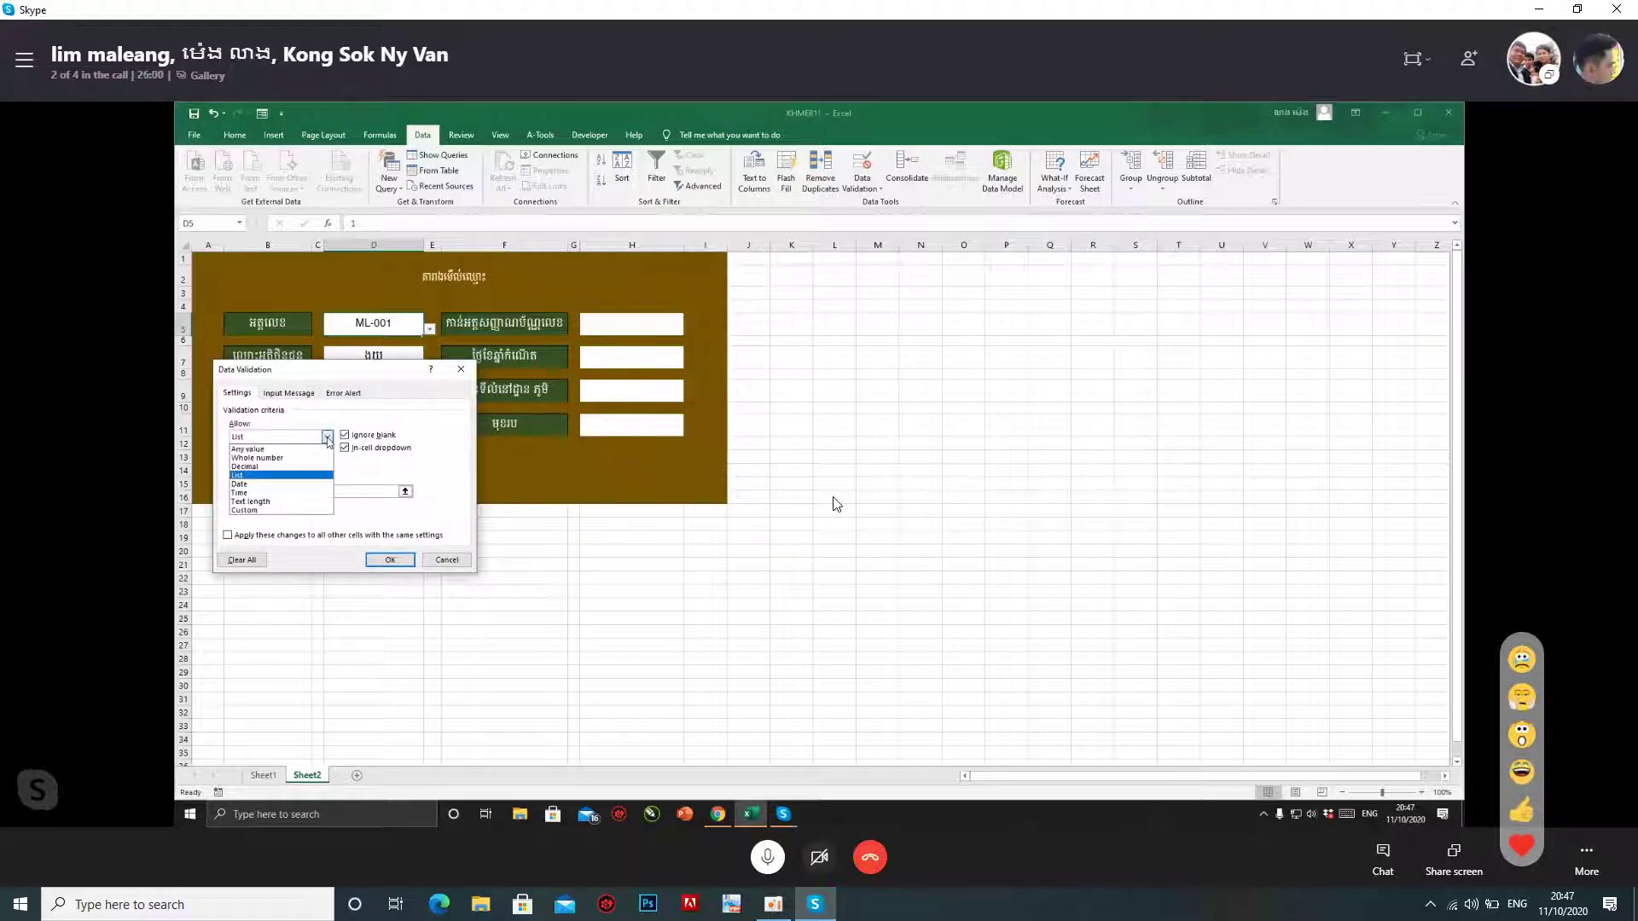
left_click(240, 476)
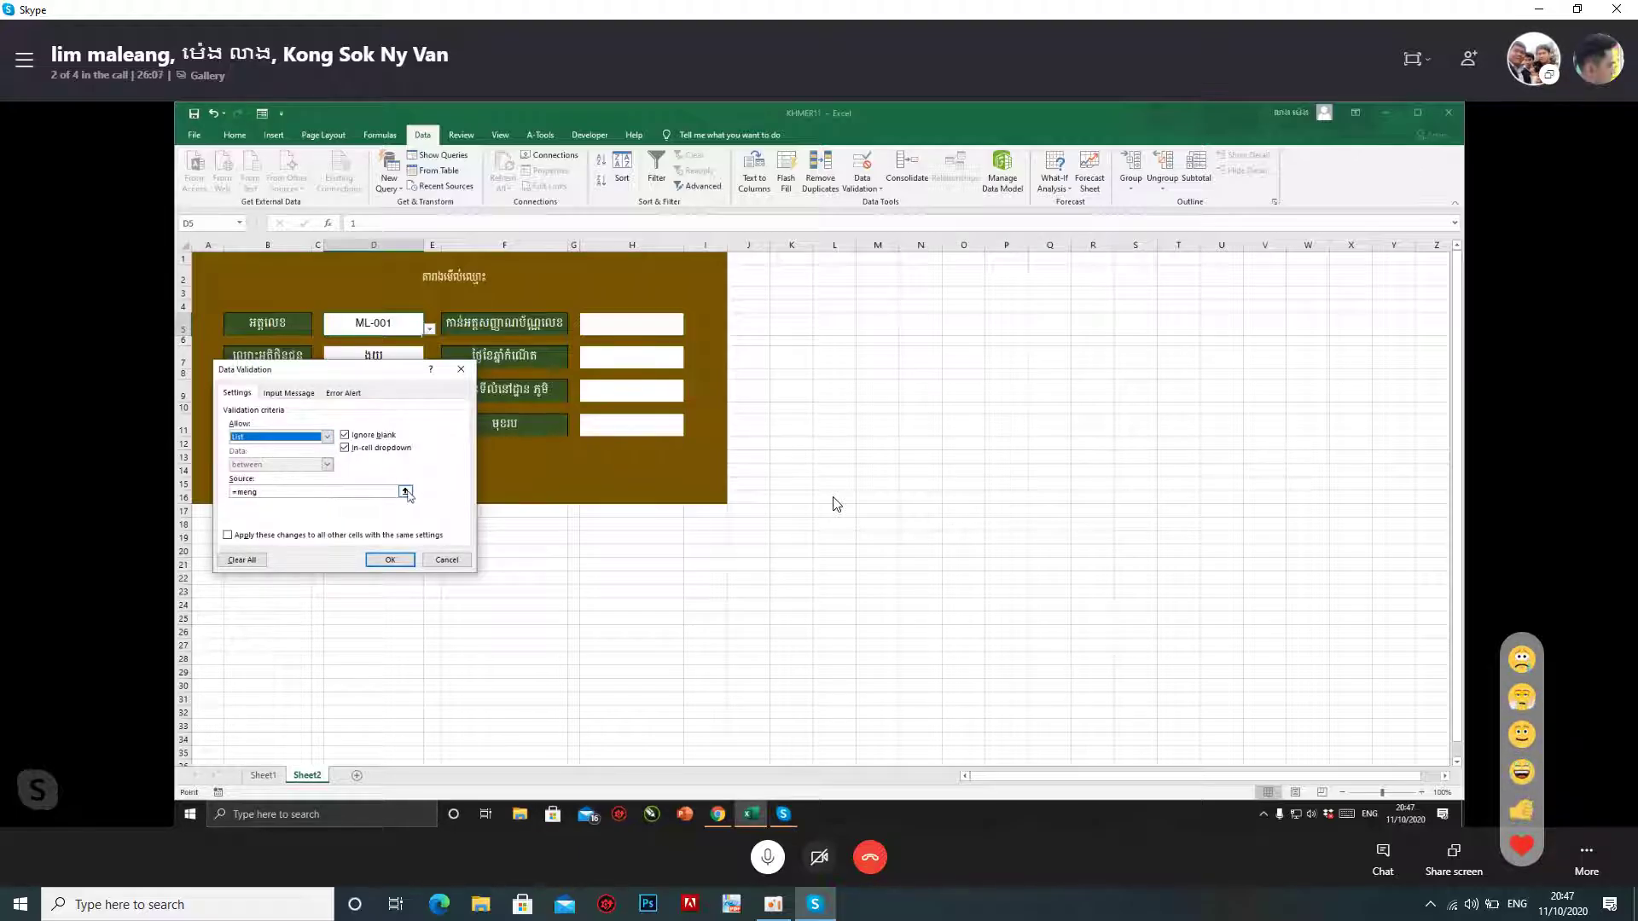
left_click(405, 492)
key("ctrl+Page_Up")
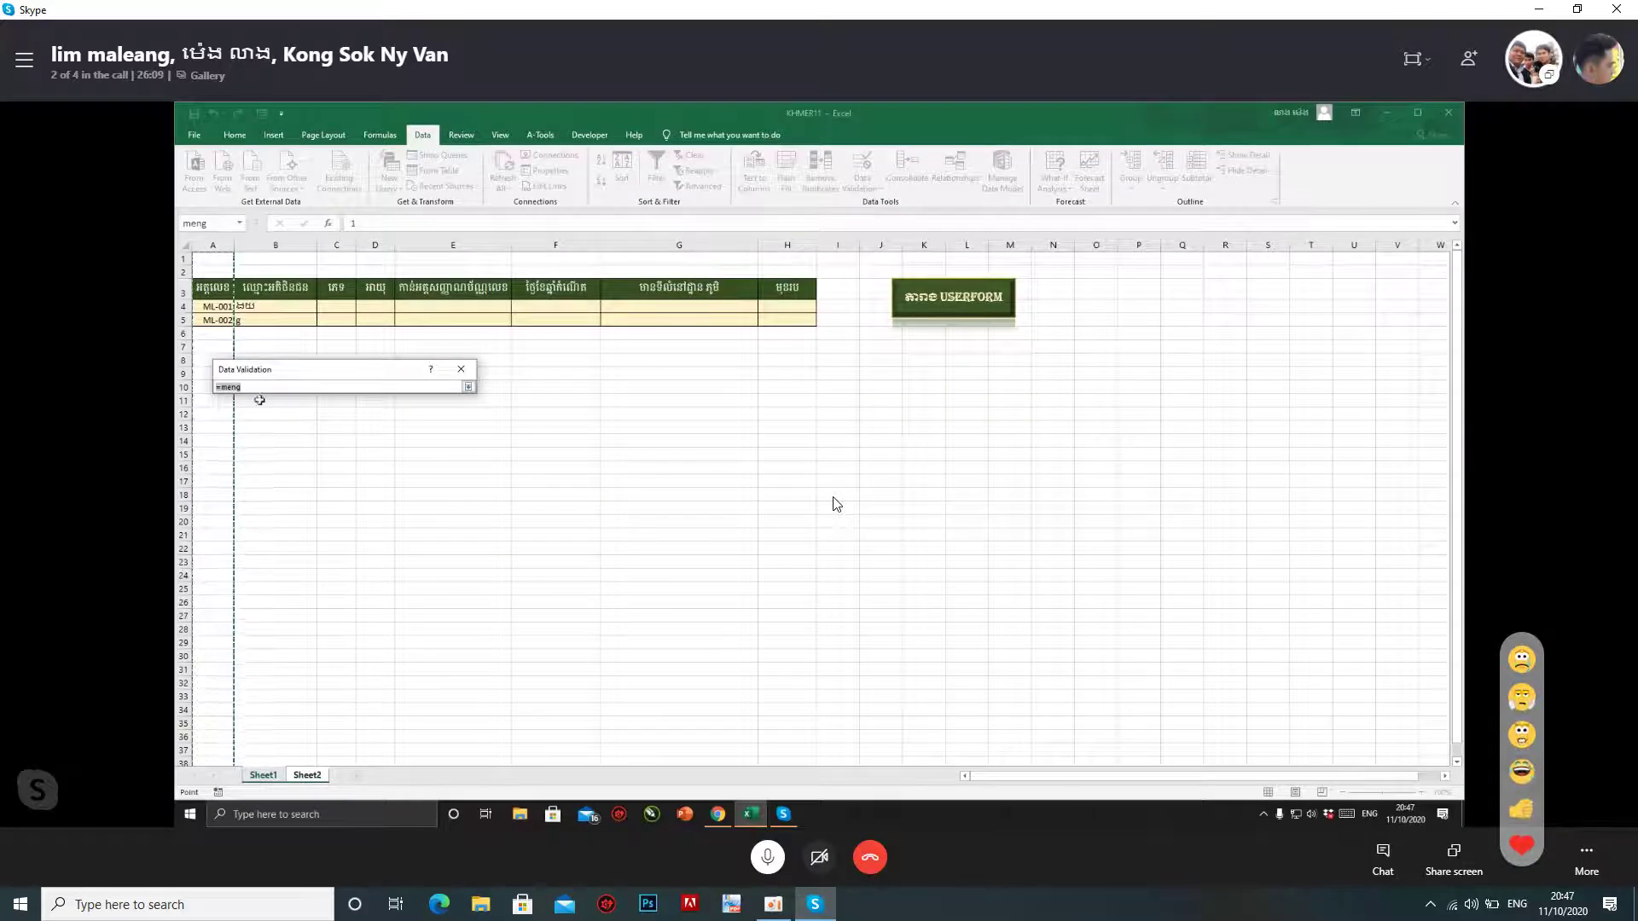
key("BackSpace")
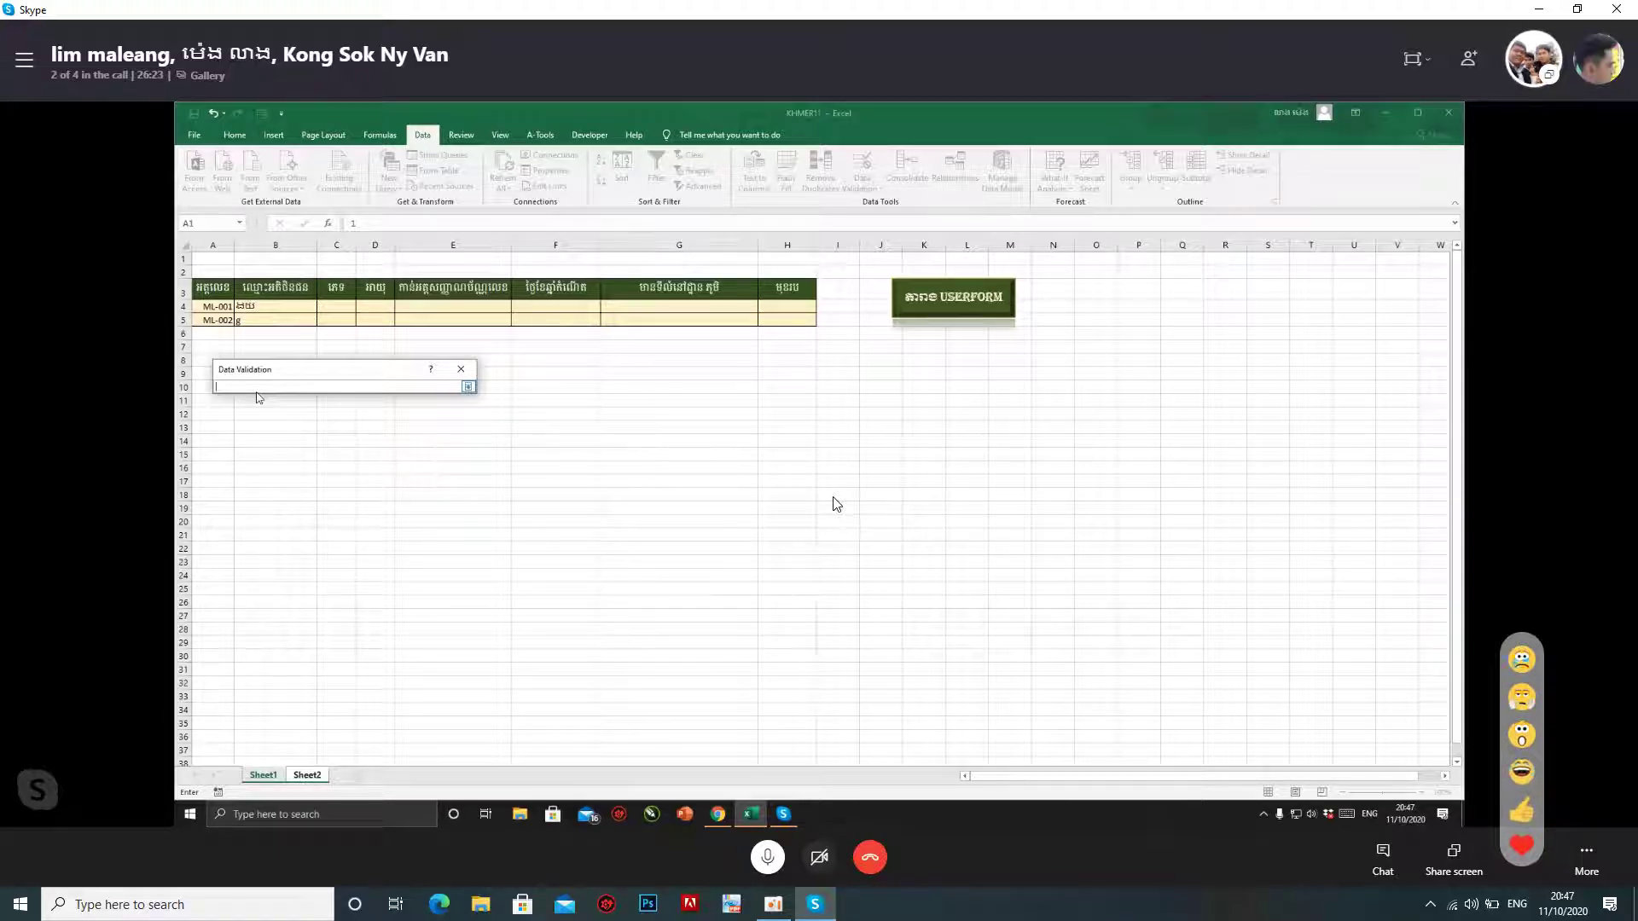
key("F3")
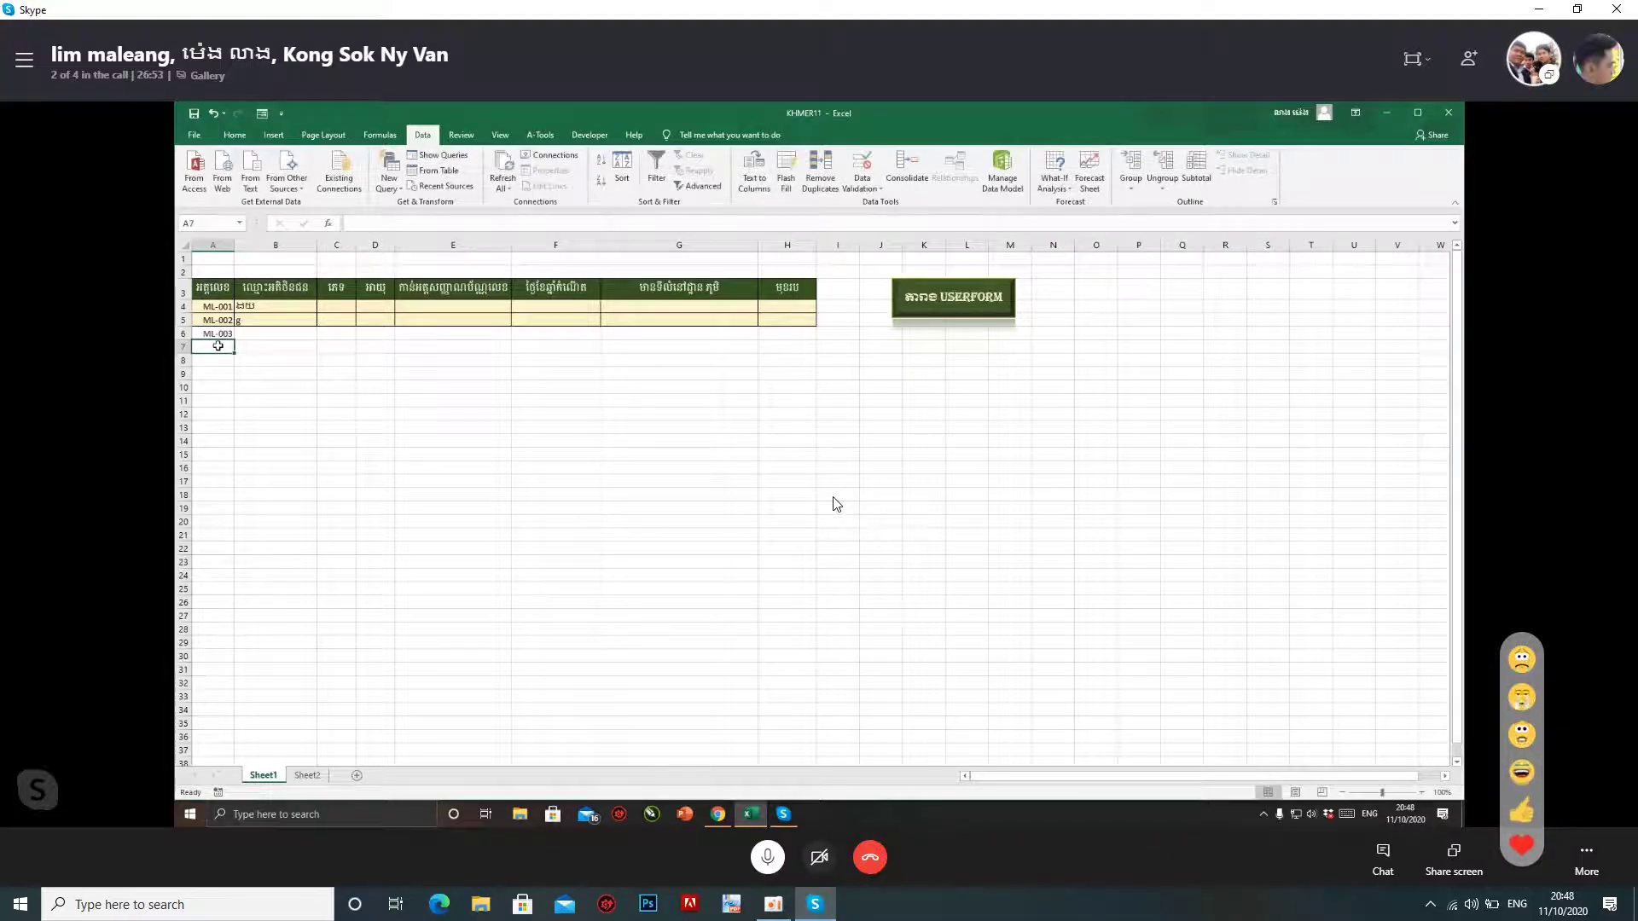
Enter 4 as the record number in A7 on Sheet1 and check the ID choices in the lookup field on Sheet2
key("Return")
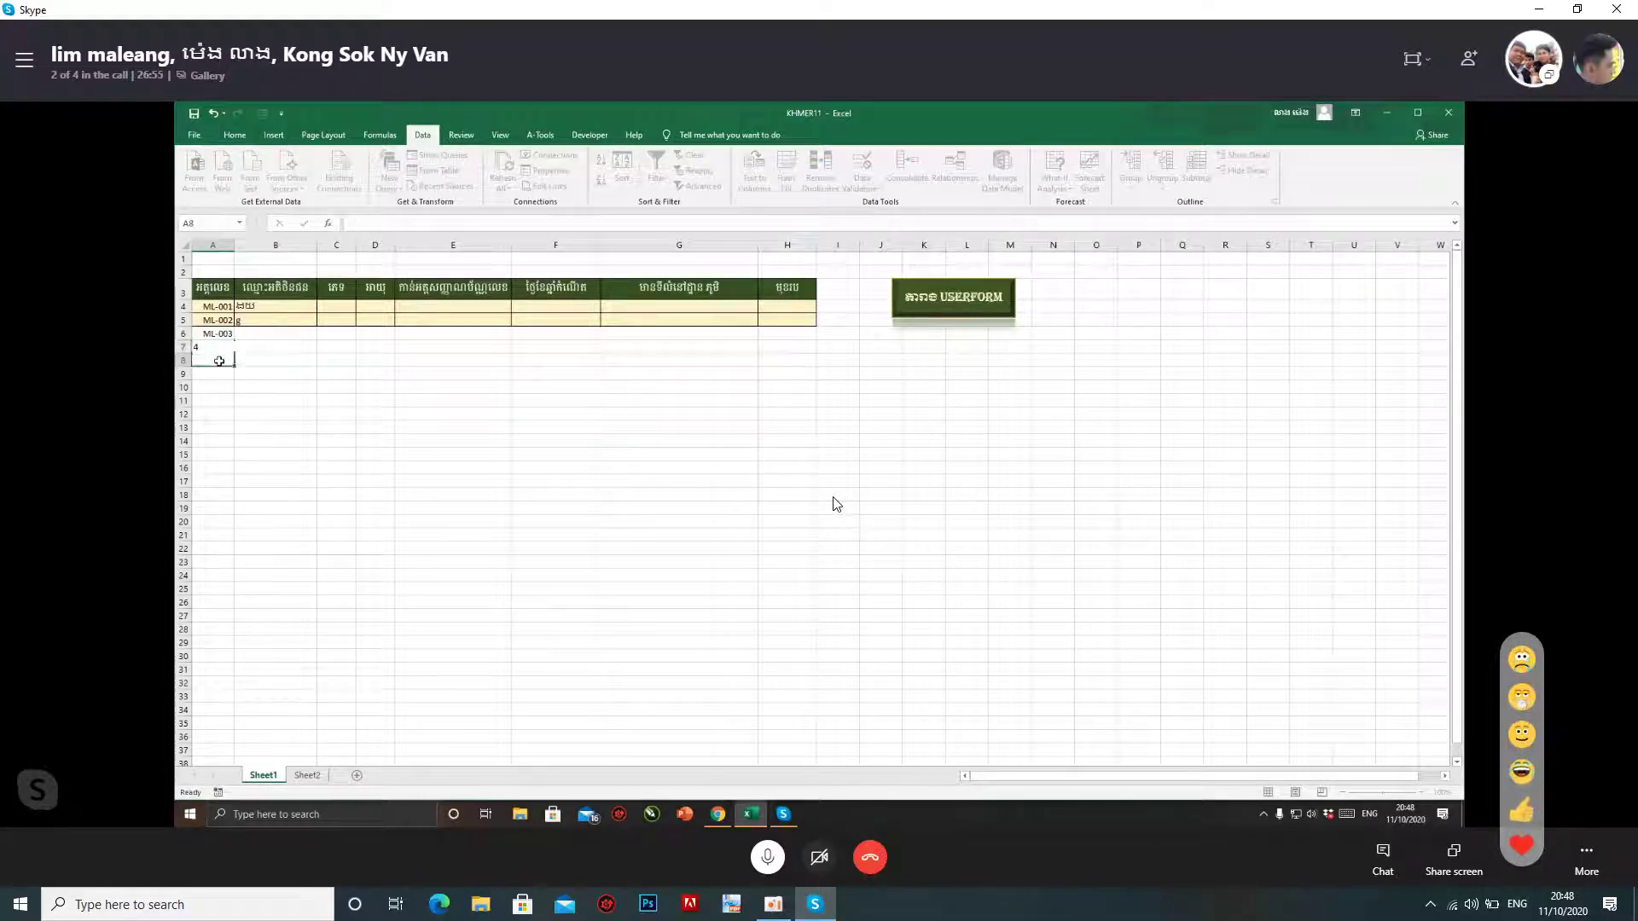
left_click(306, 776)
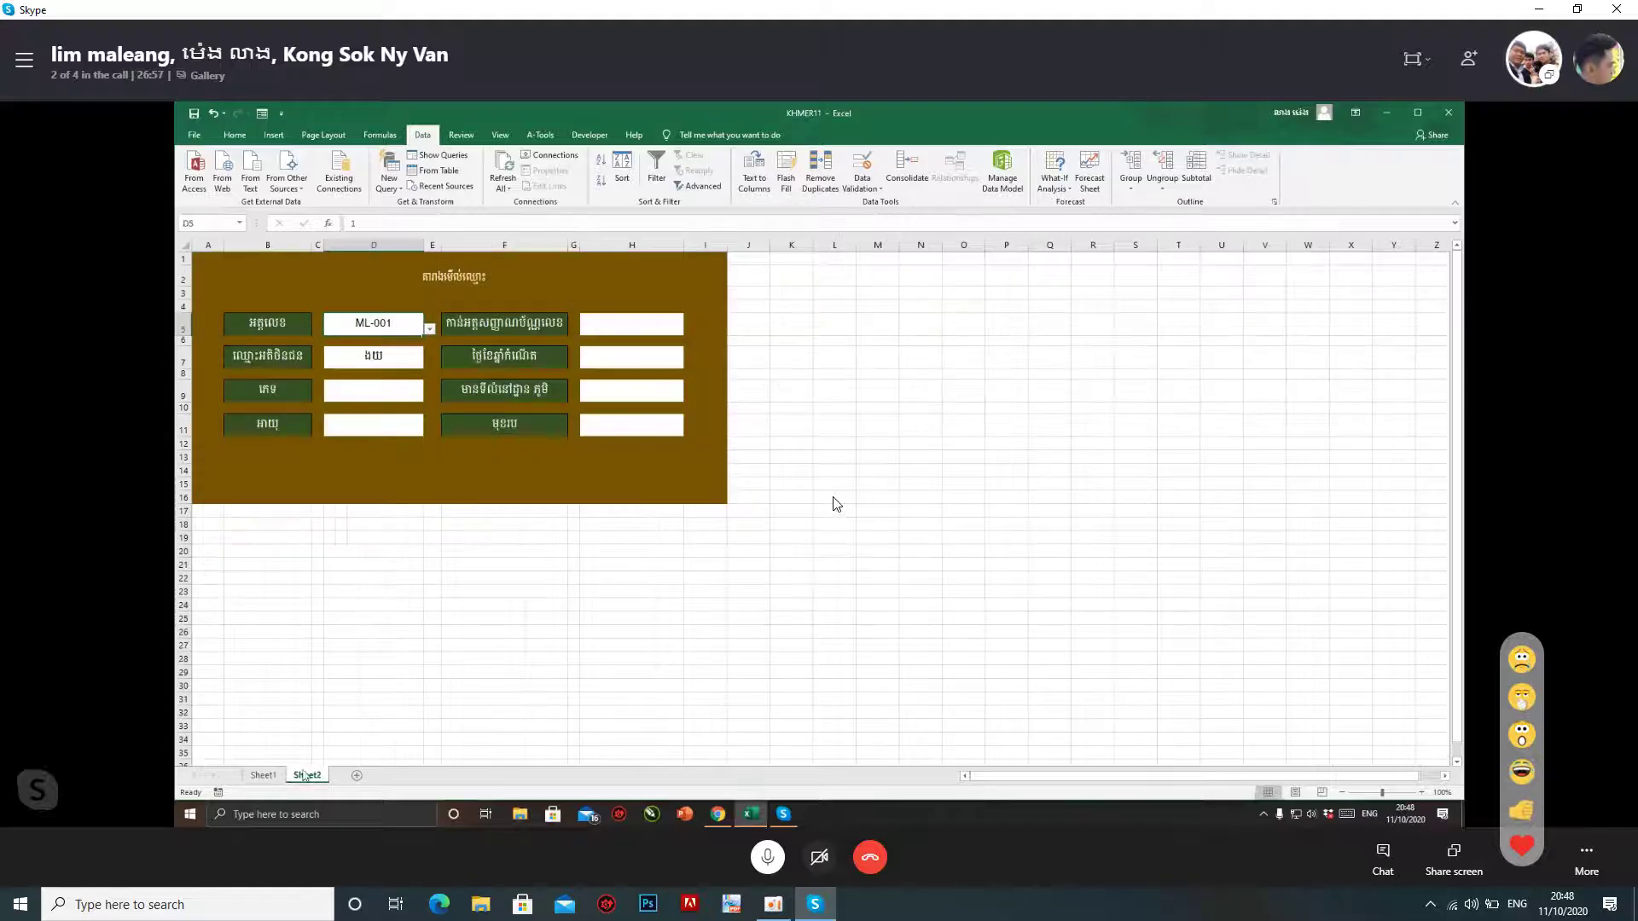
left_click(429, 329)
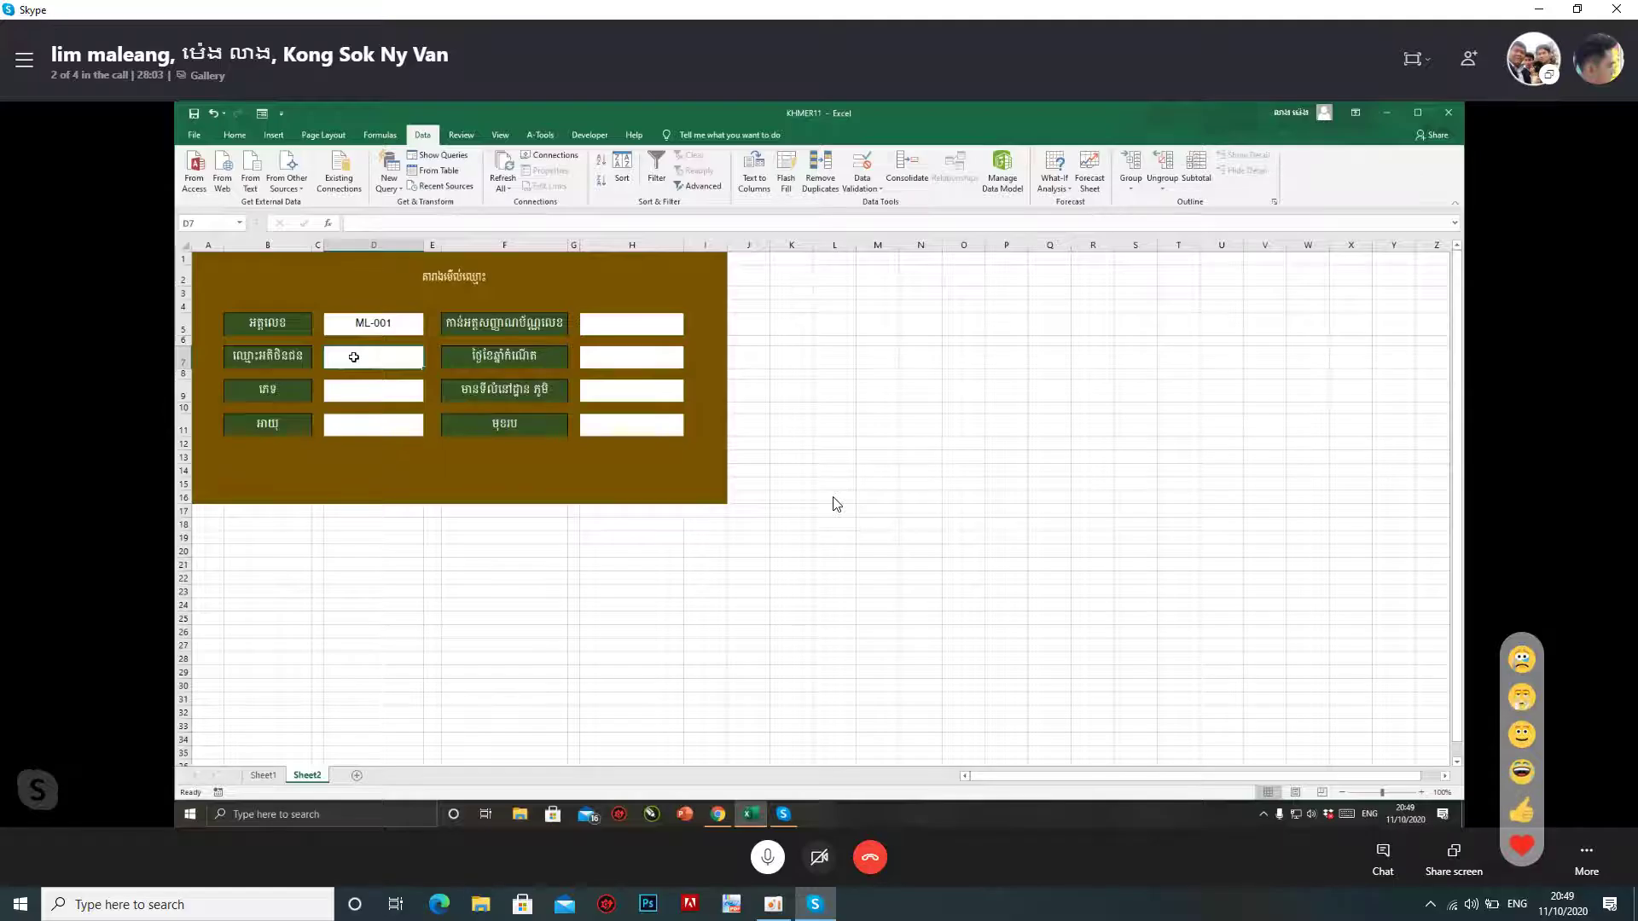
Start a VLOOKUP formula in name field D7 with D5 as the lookup value, and go to Sheet1 for the table array
type("=")
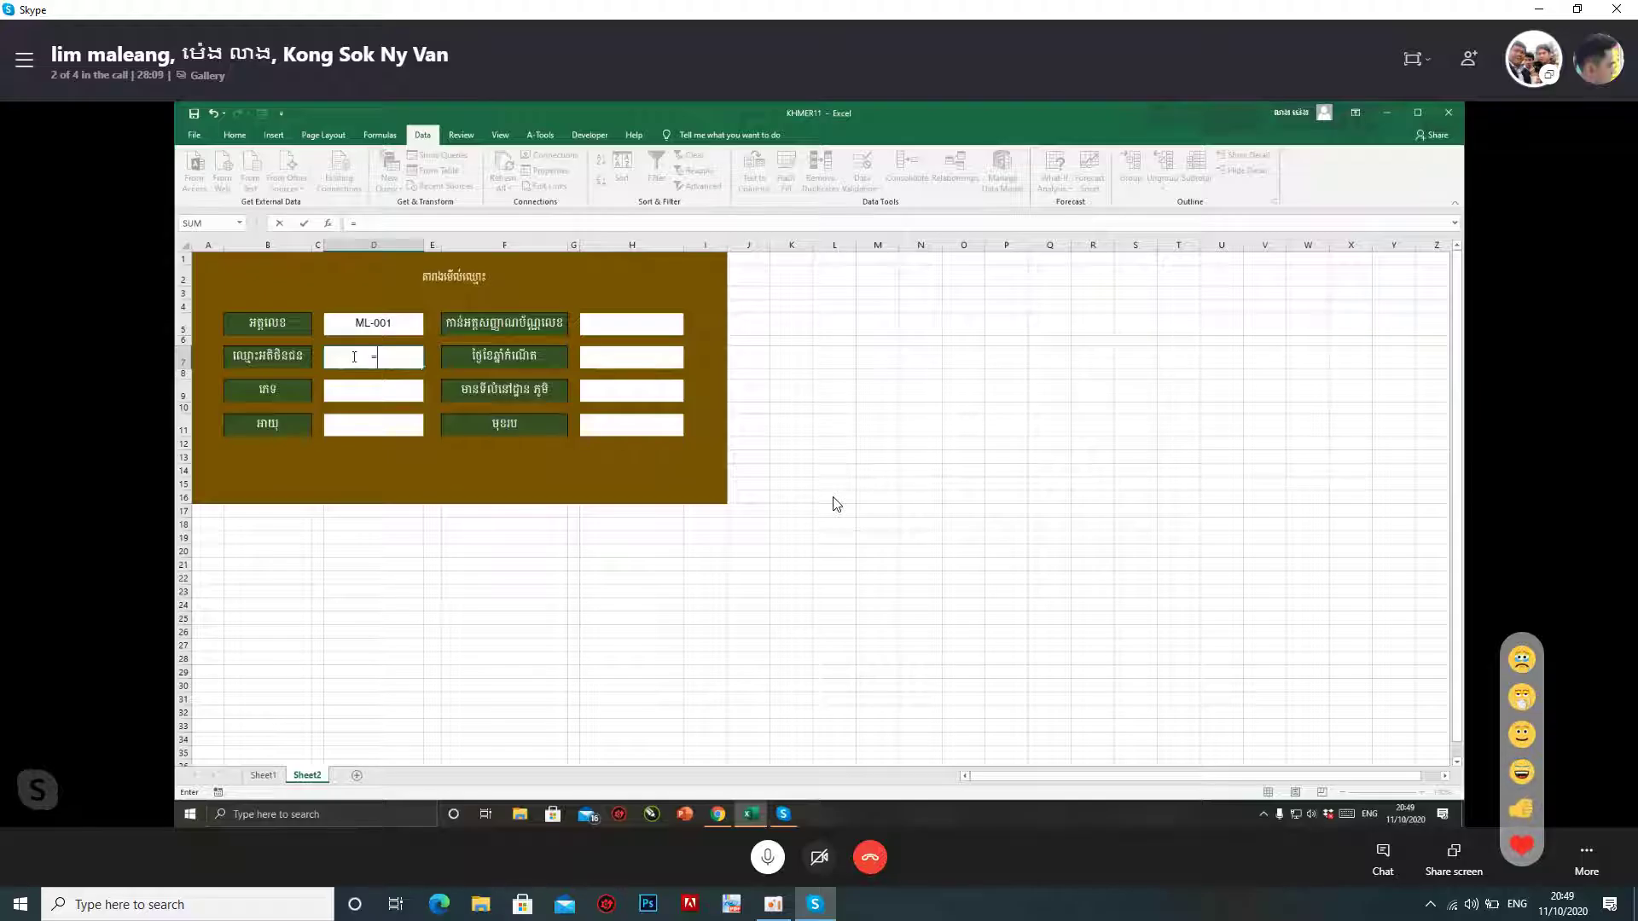
type("v")
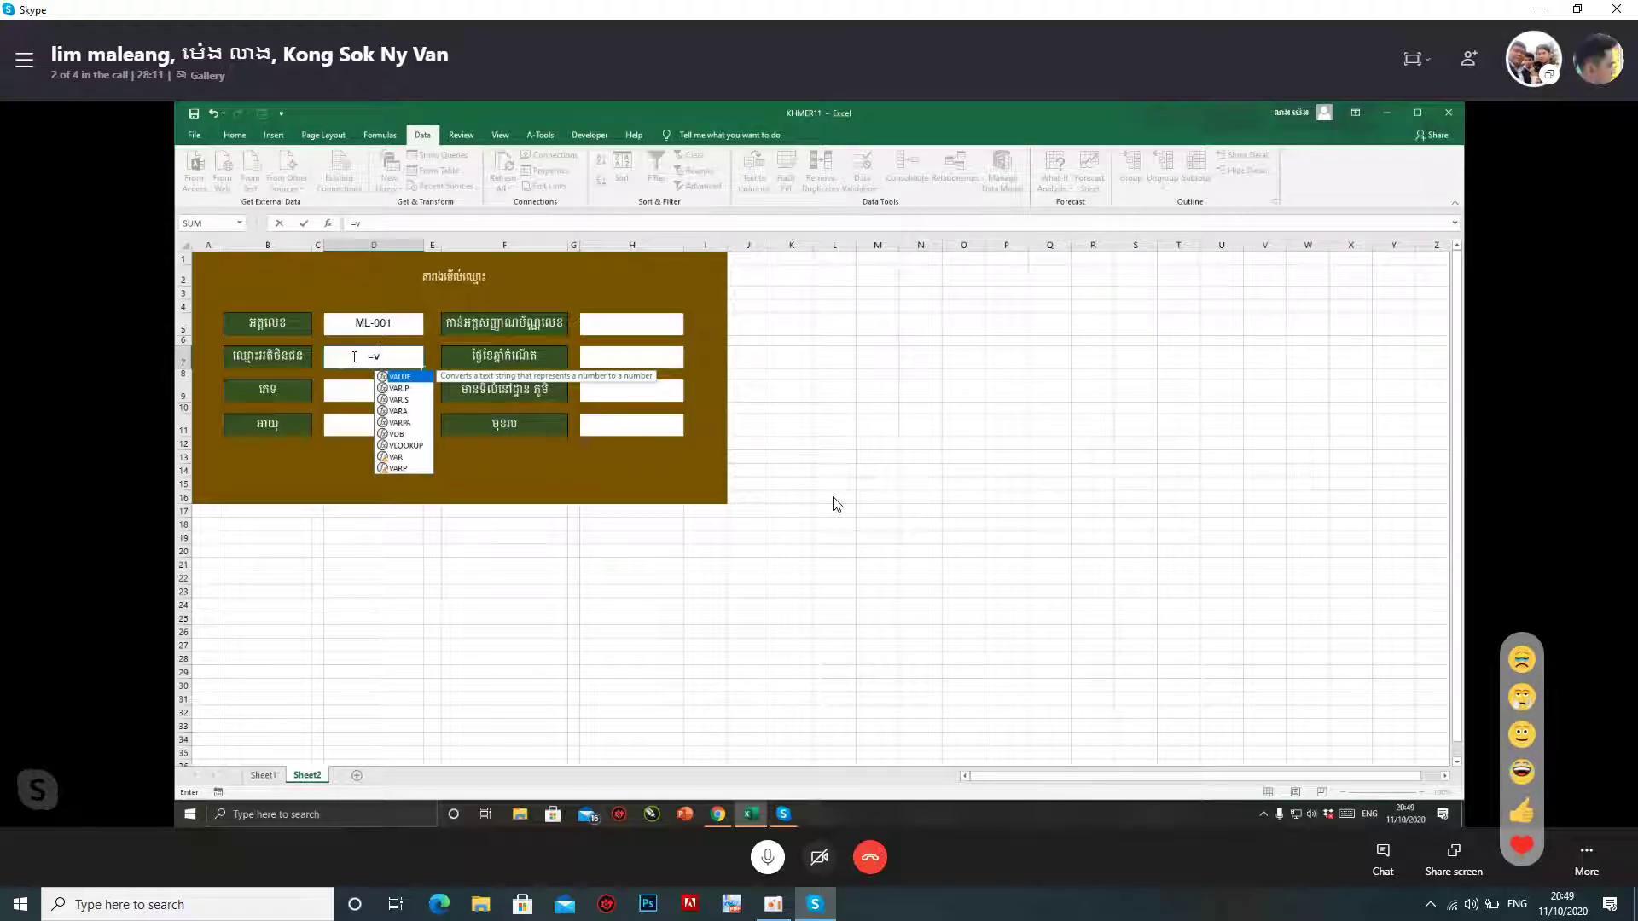
type("lo")
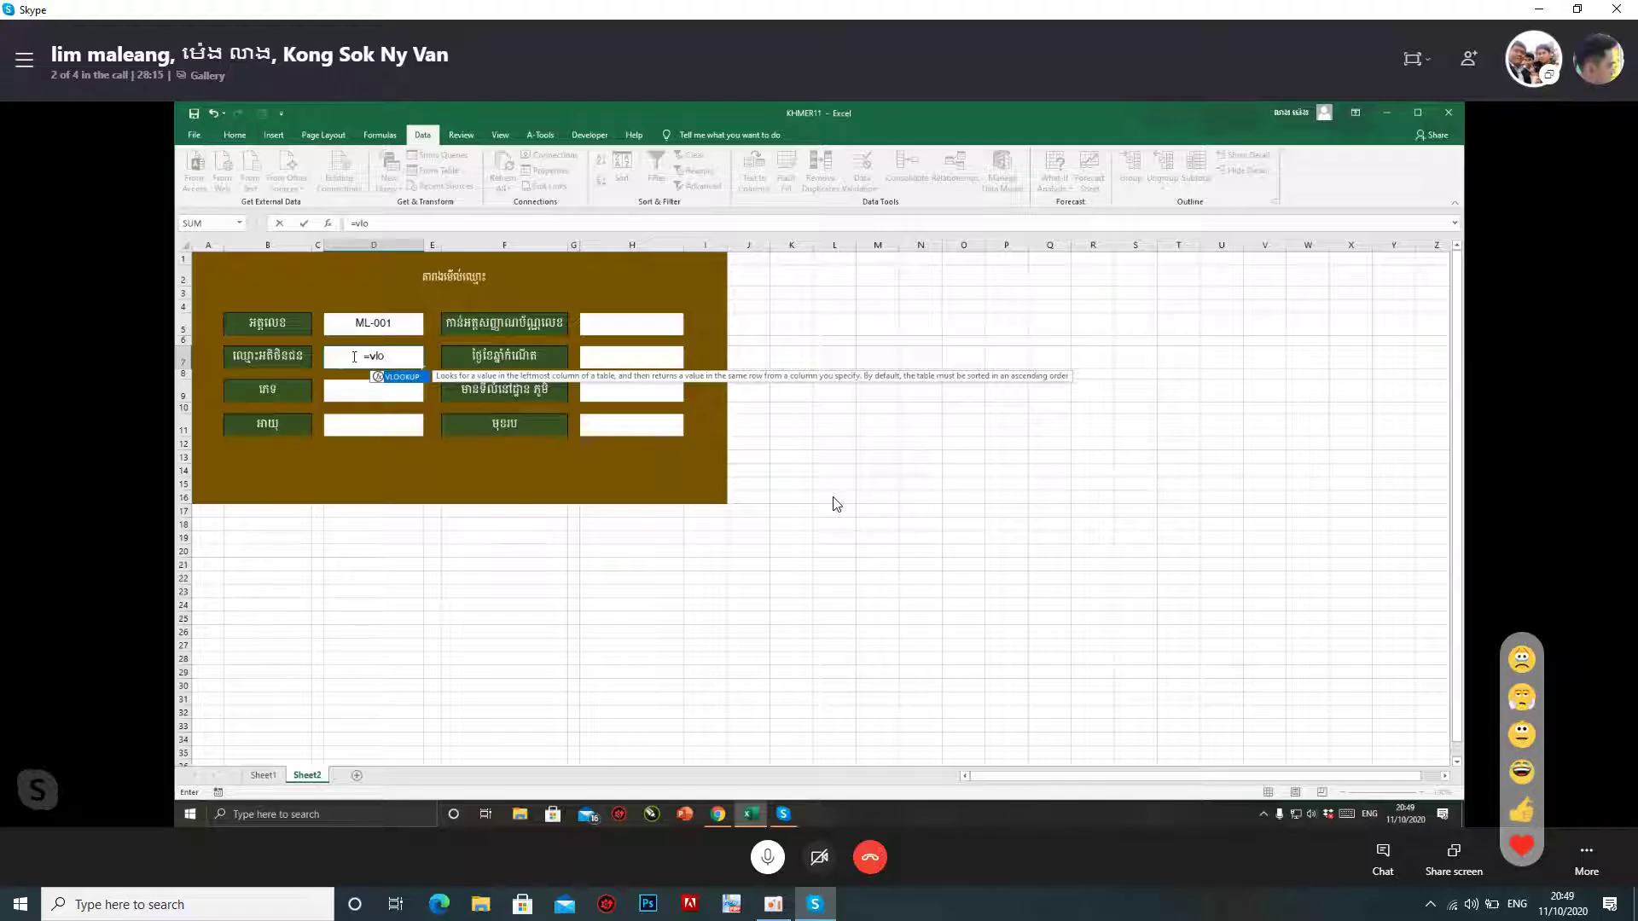
double_click(407, 377)
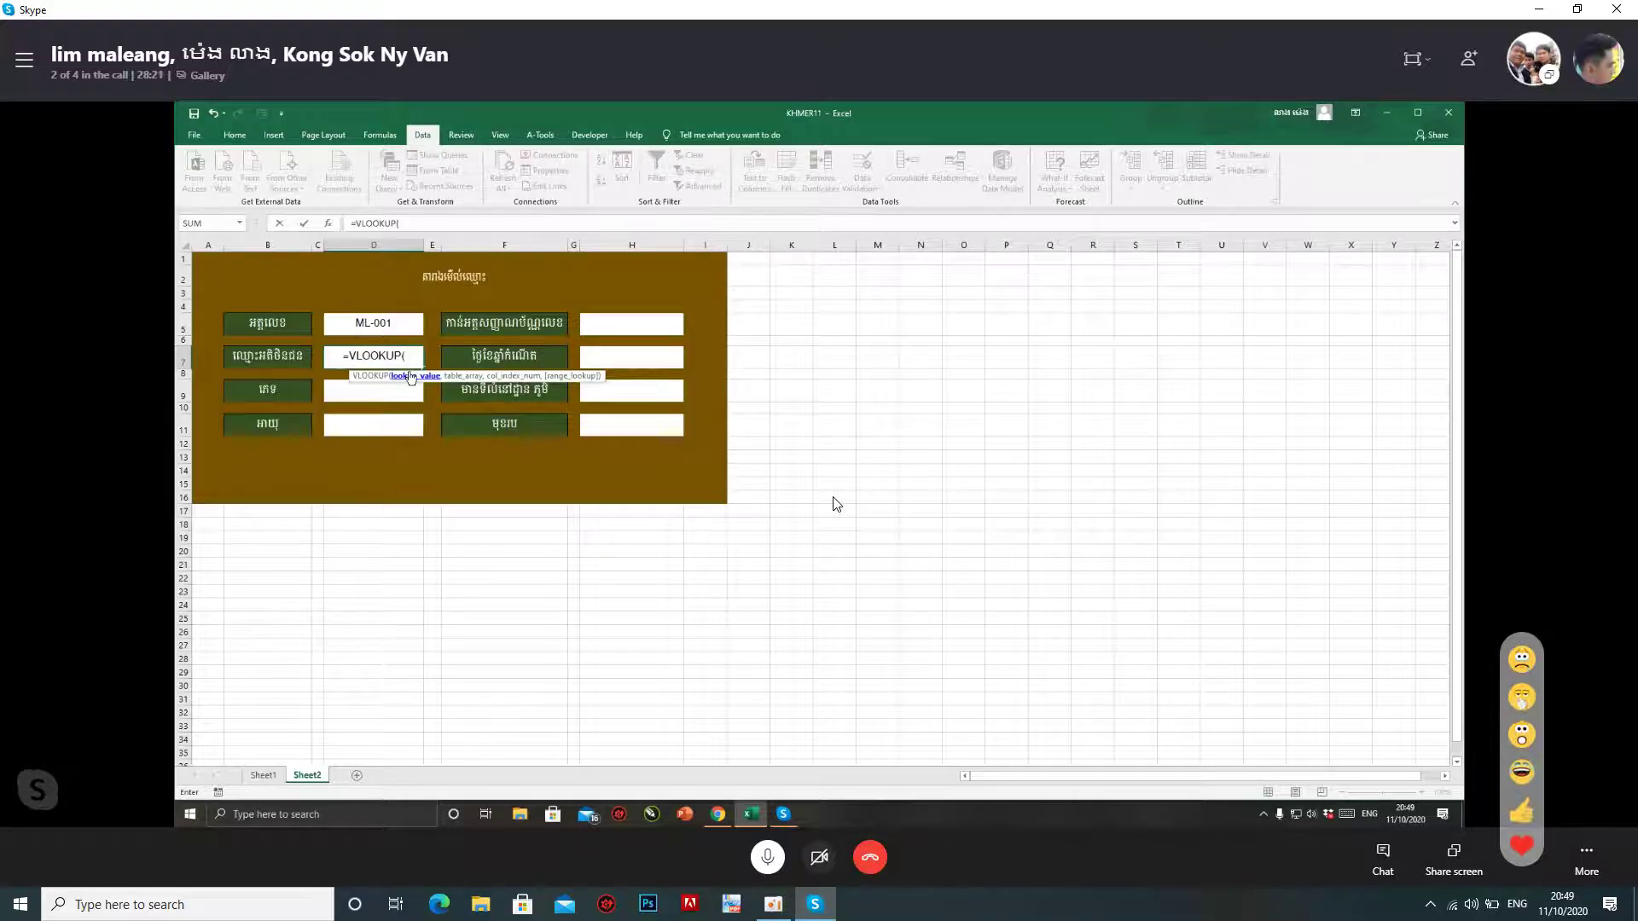
left_click(382, 324)
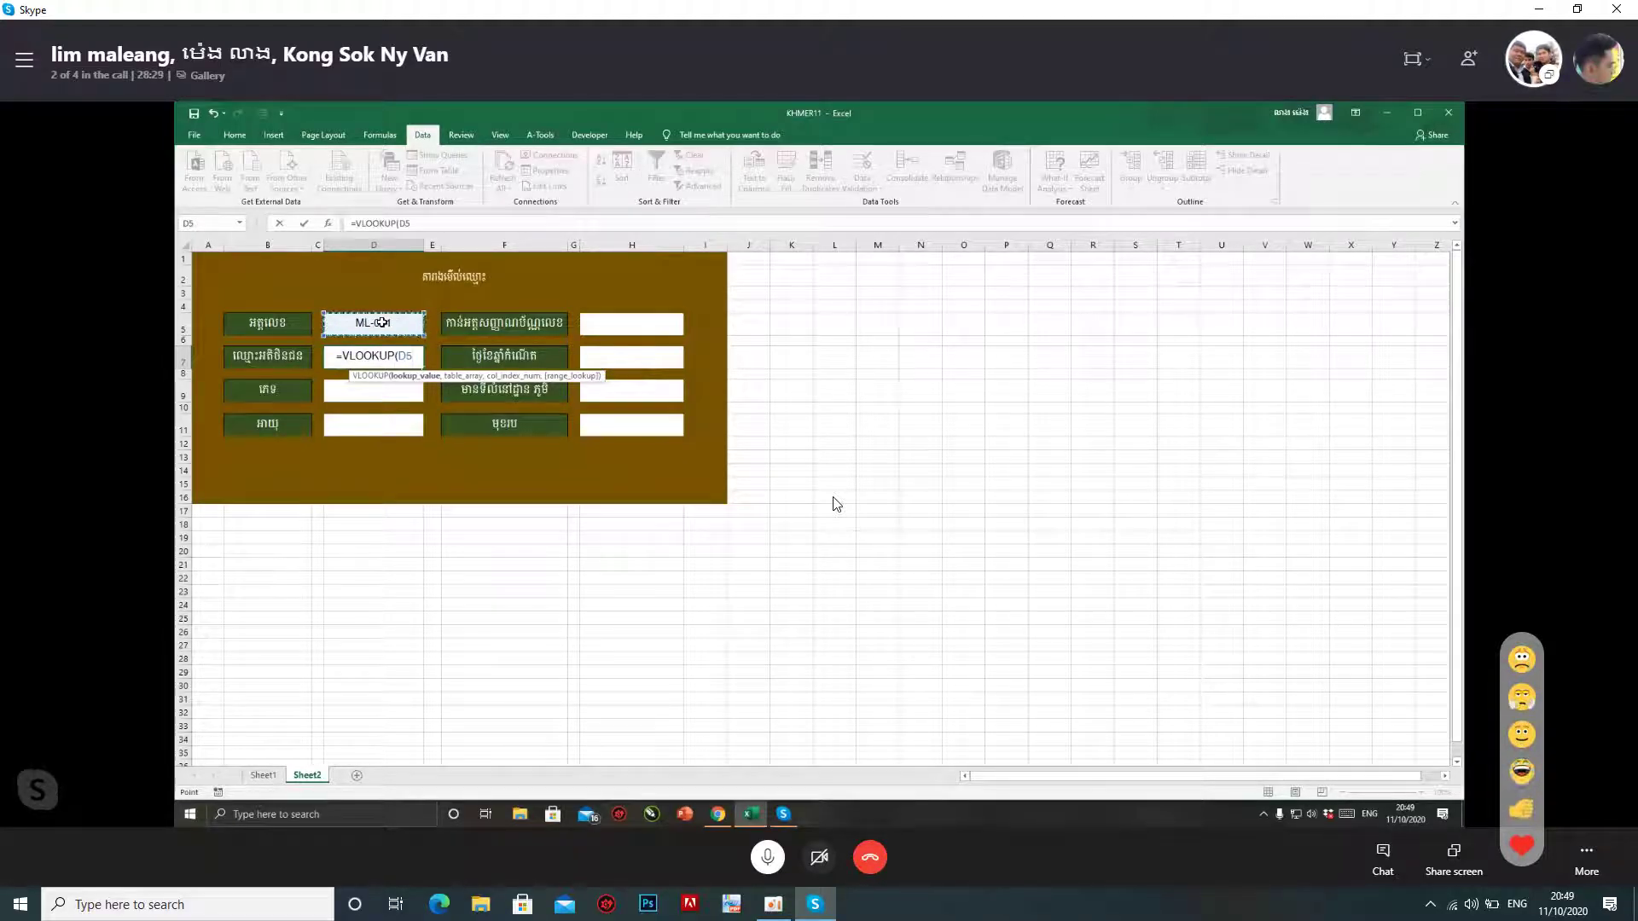
type(",")
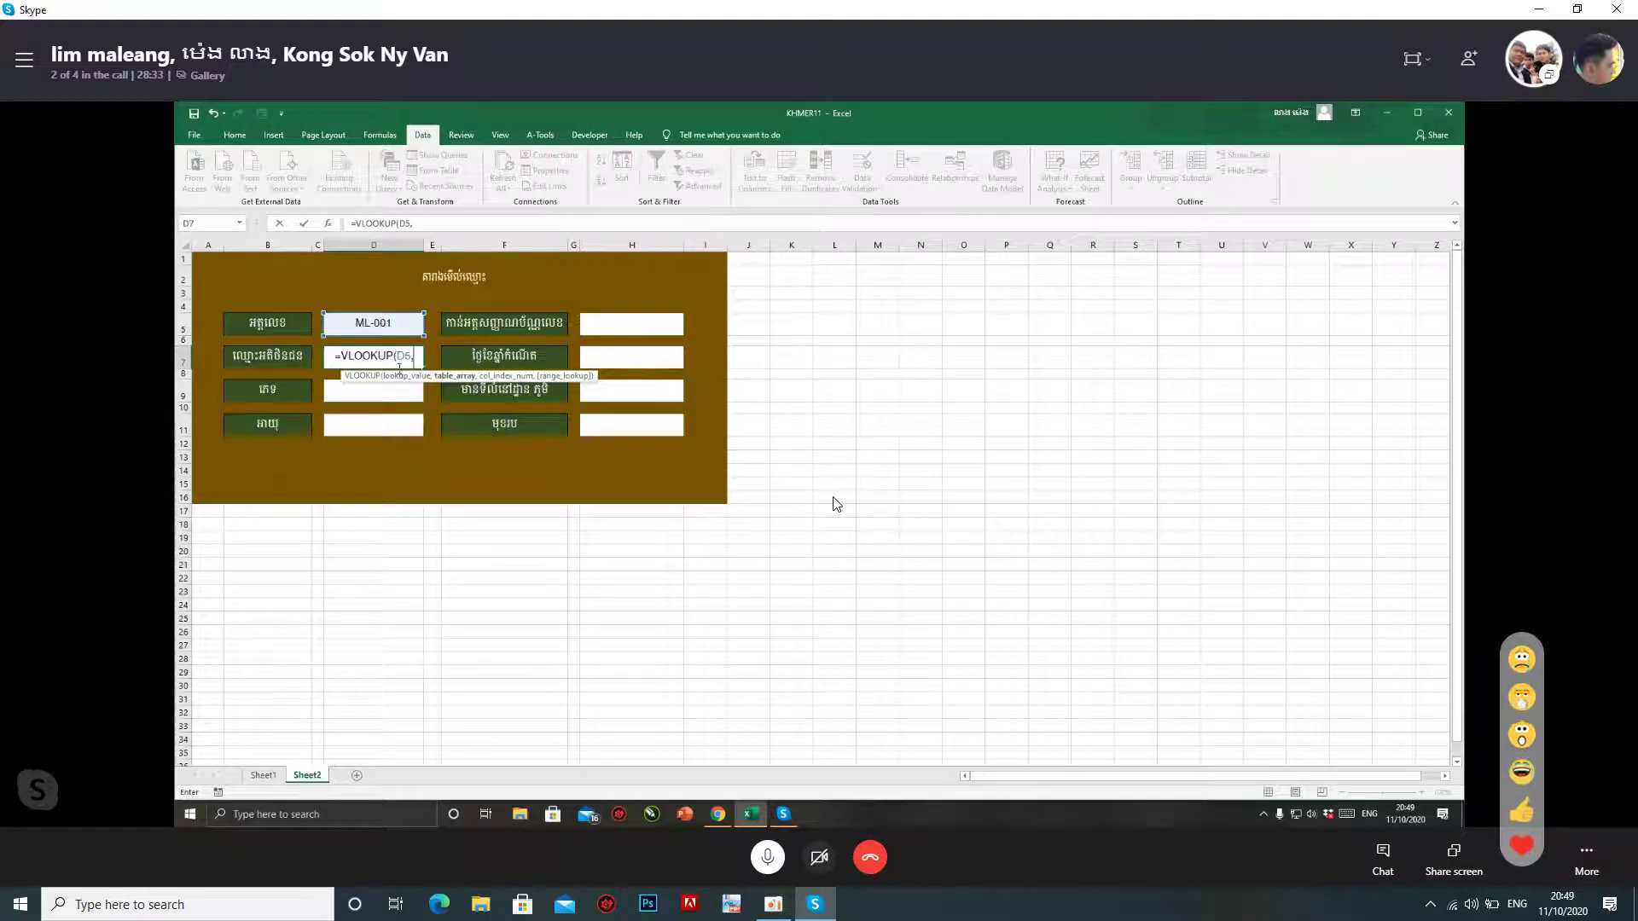
left_click(263, 776)
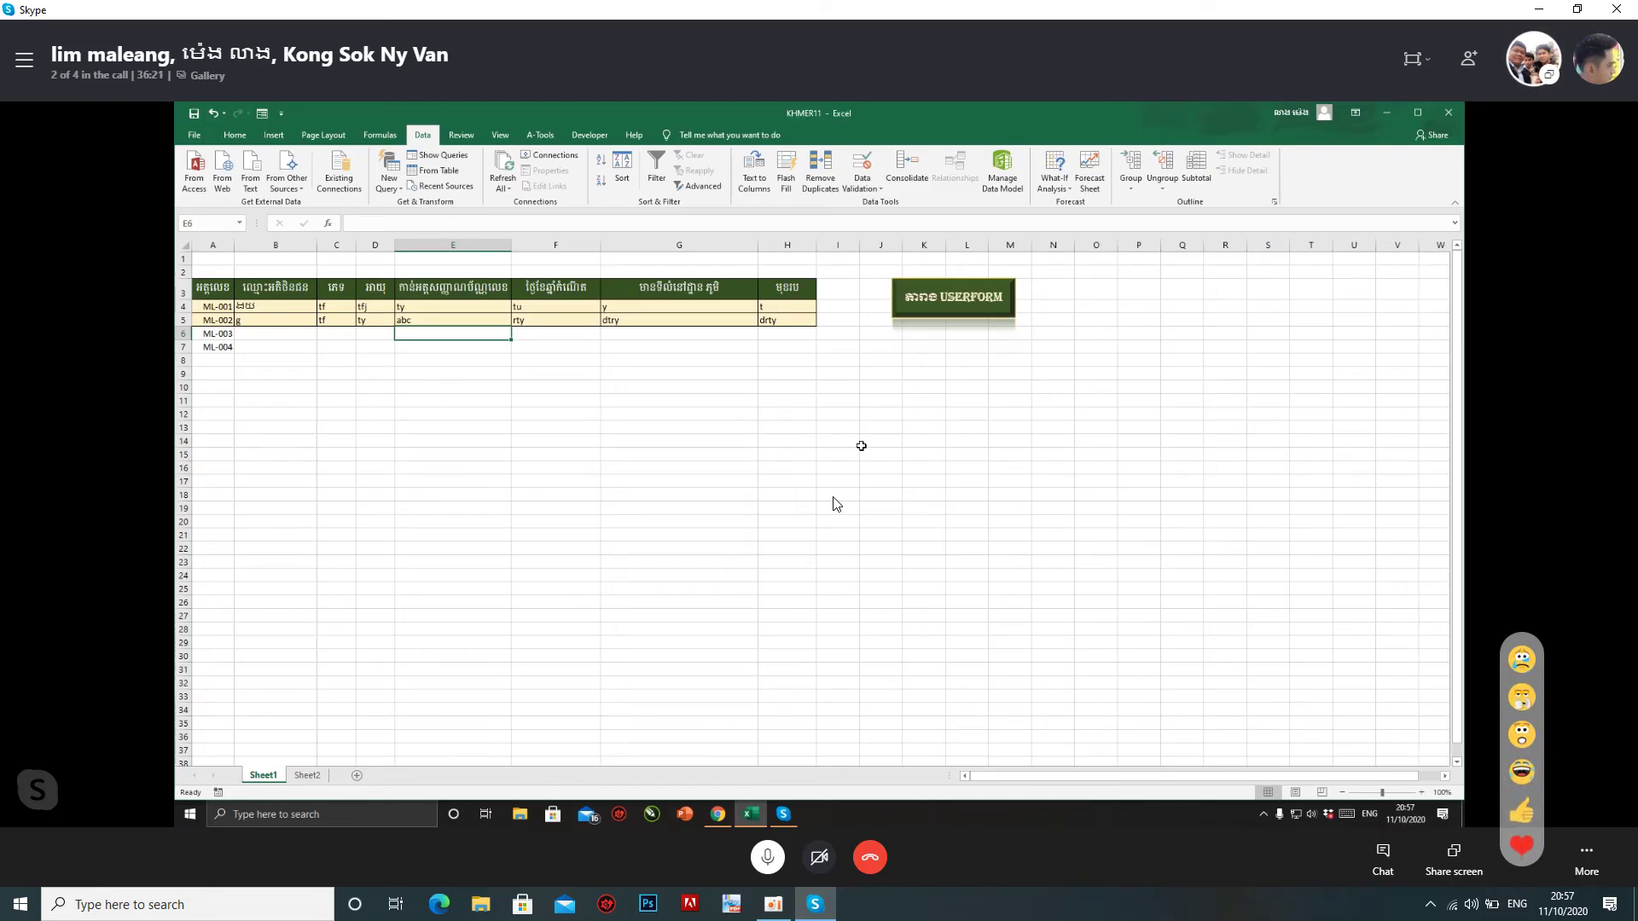
left_click(774, 903)
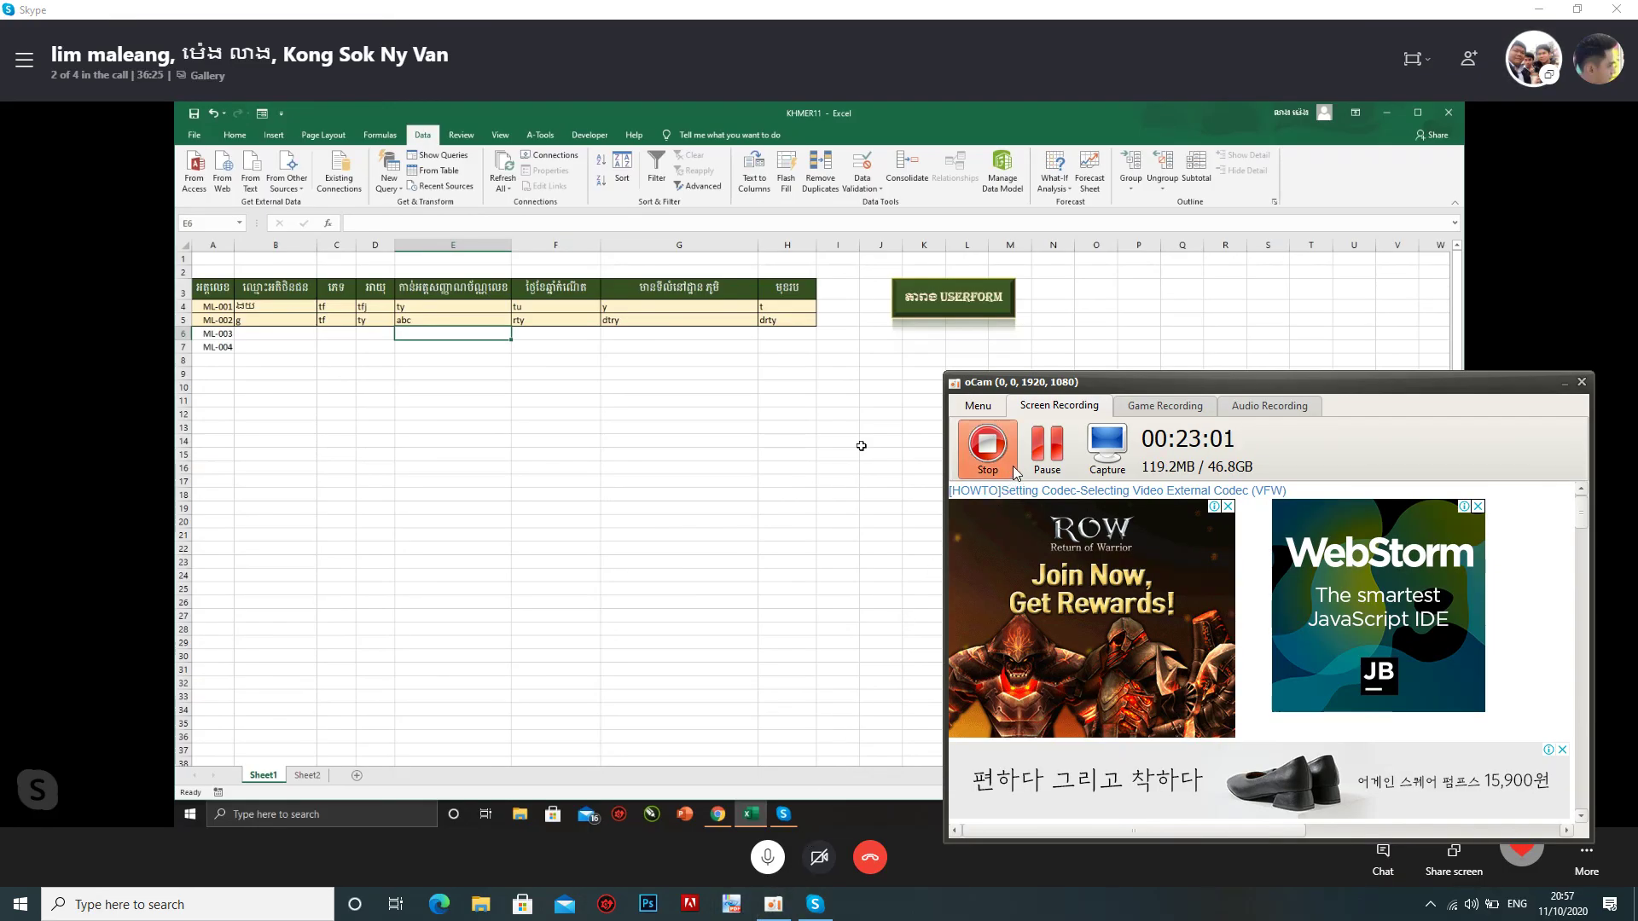